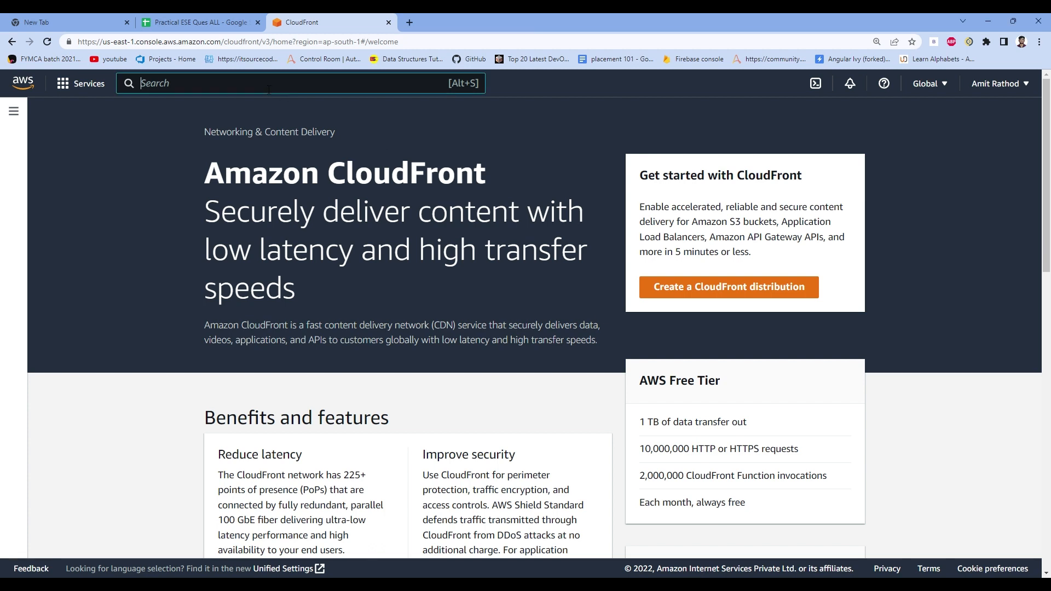
Search the AWS services for s3 and open the S3 service
type("s3")
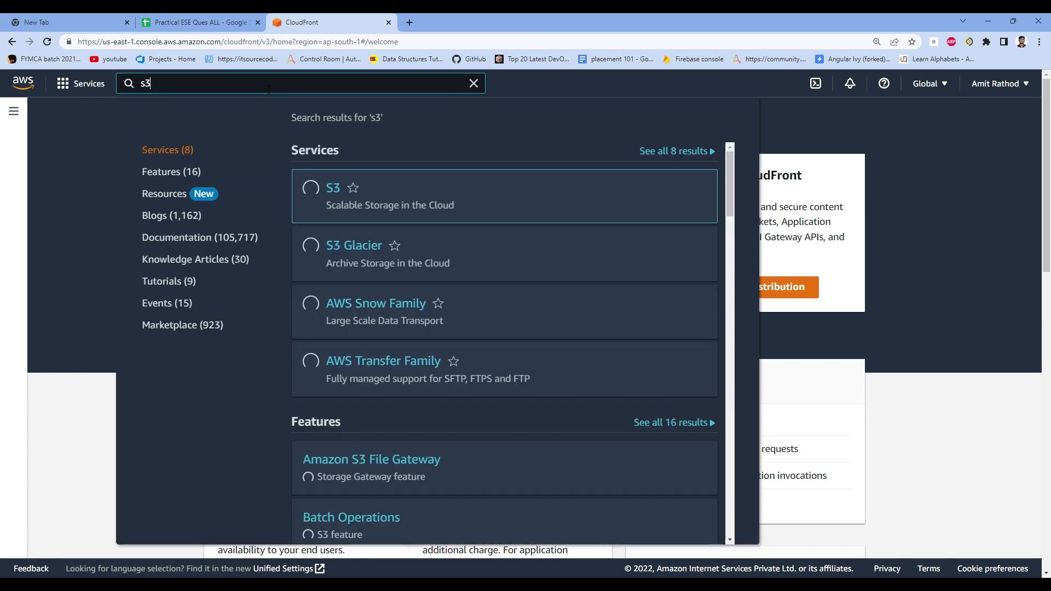
left_click(343, 189)
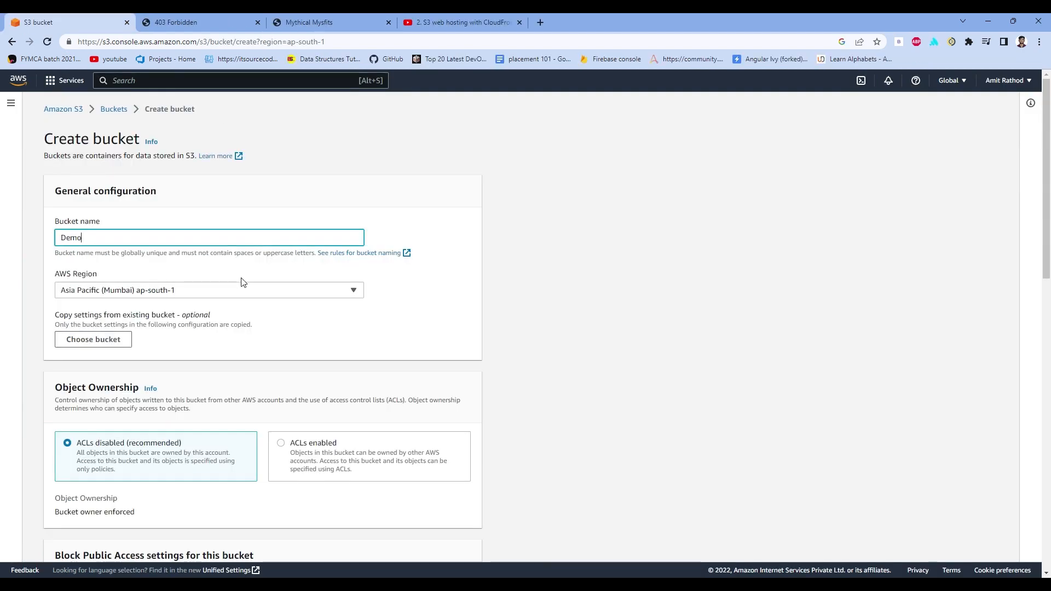
Turn off Block all public access for the new bucket and acknowledge that its objects might become public
left_click(190, 289)
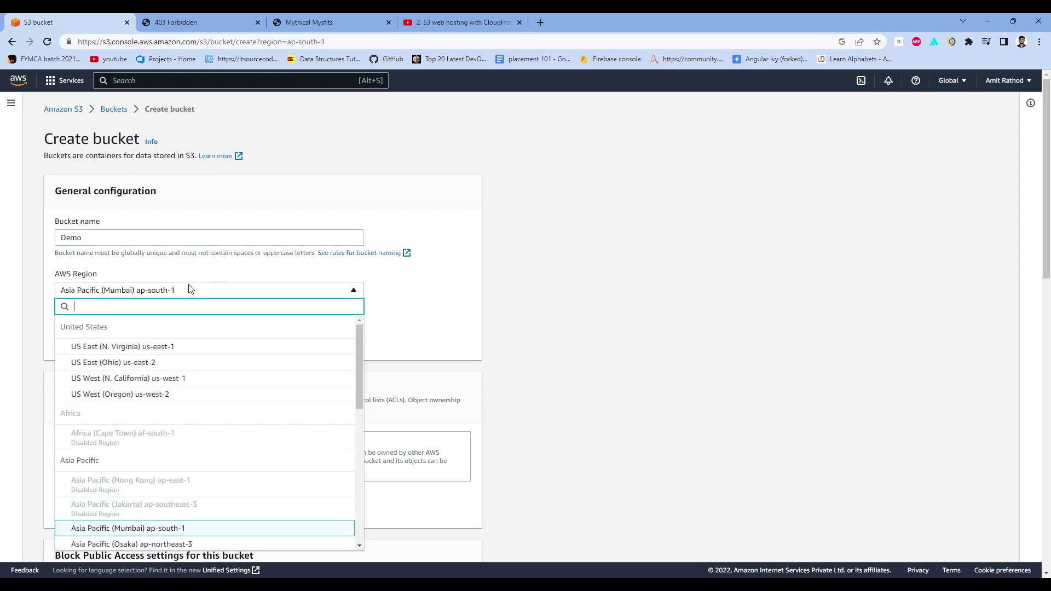
left_click(190, 289)
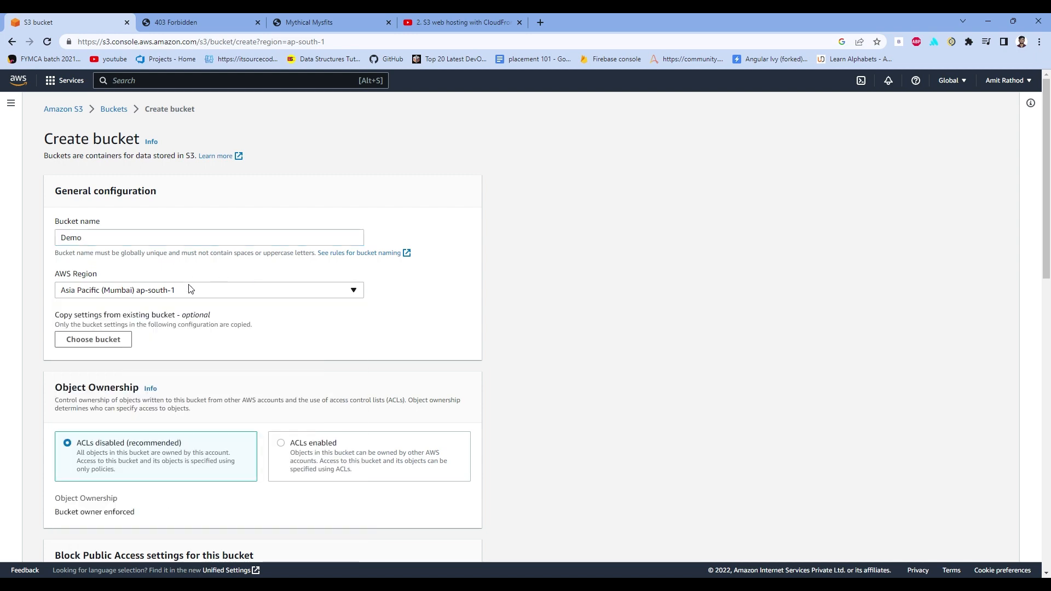
scroll(199, 310, "down", 7)
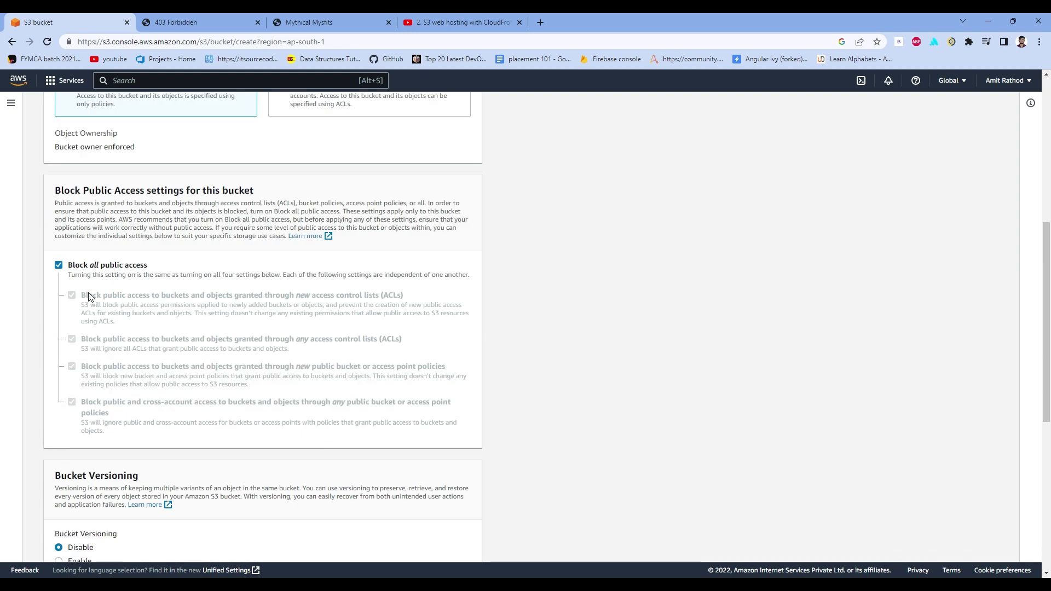
left_click(58, 265)
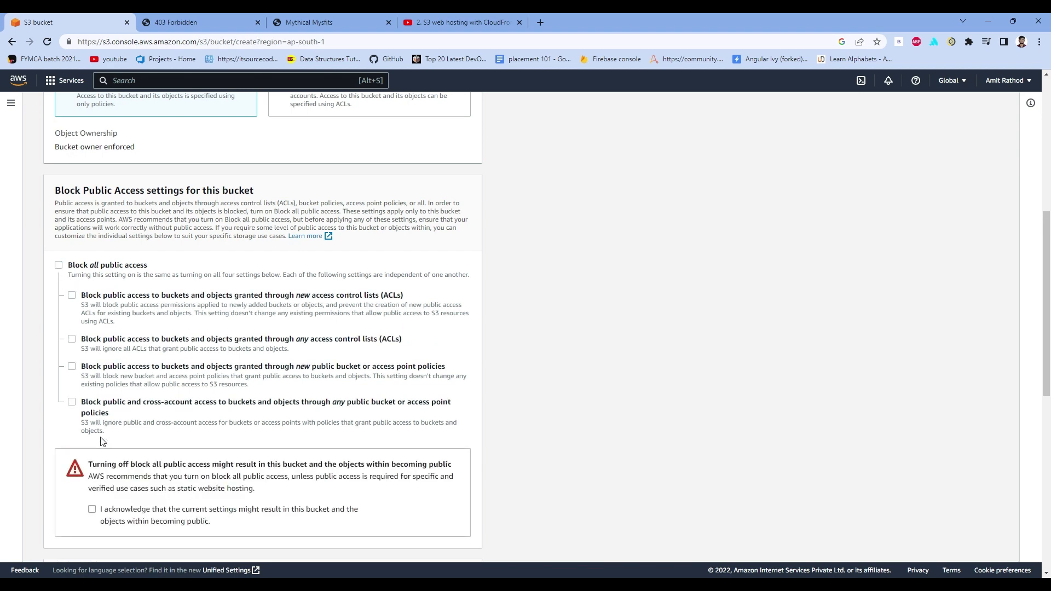
scroll(80, 412, "down", 3)
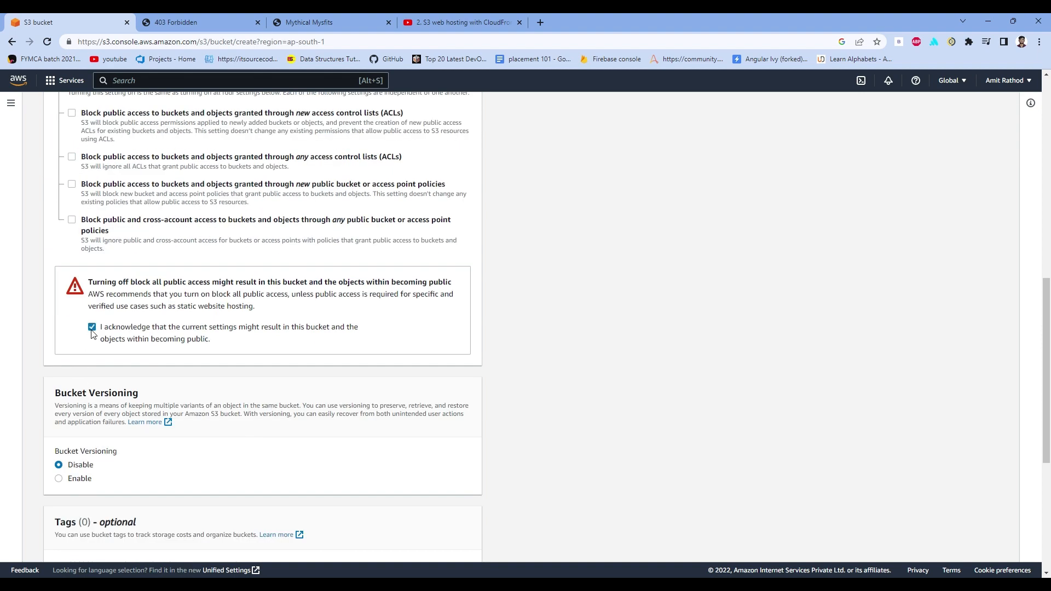
scroll(126, 334, "down", 5)
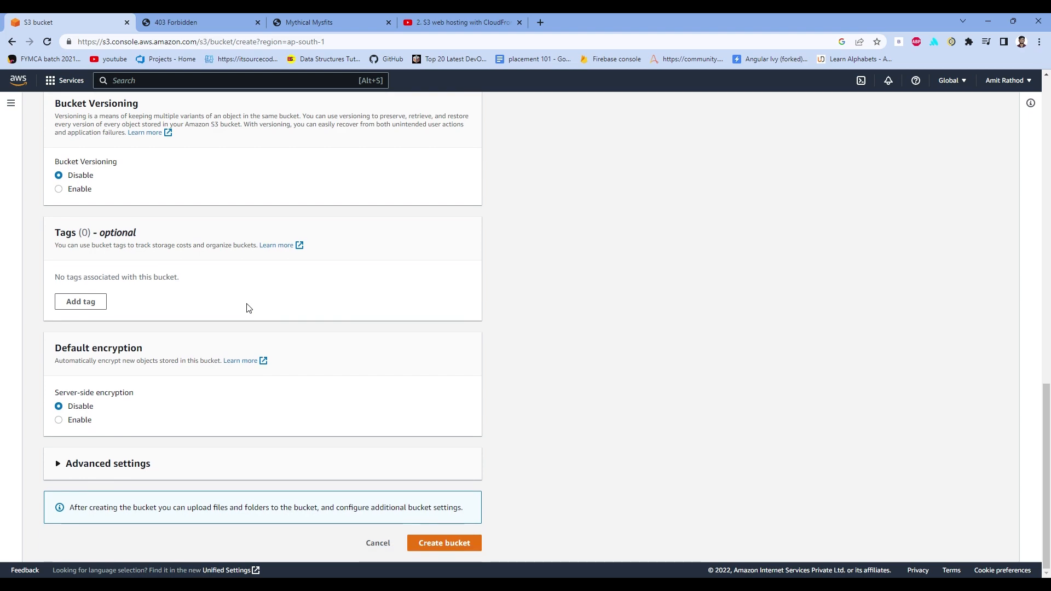
Change the bucket name to demontration and create the bucket
scroll(246, 305, "up", 15)
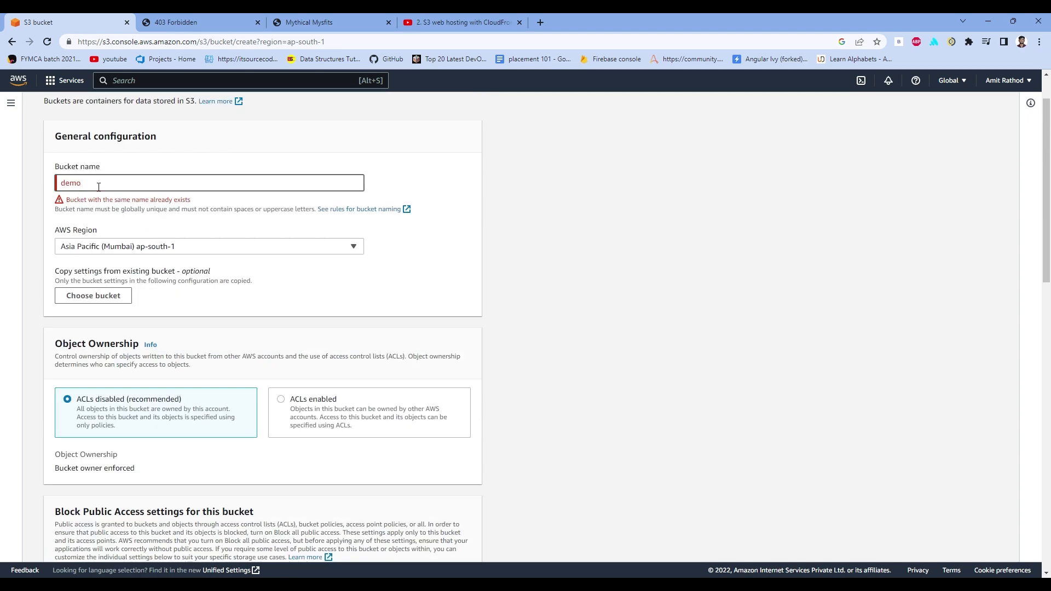
left_click(98, 186)
type("ntration")
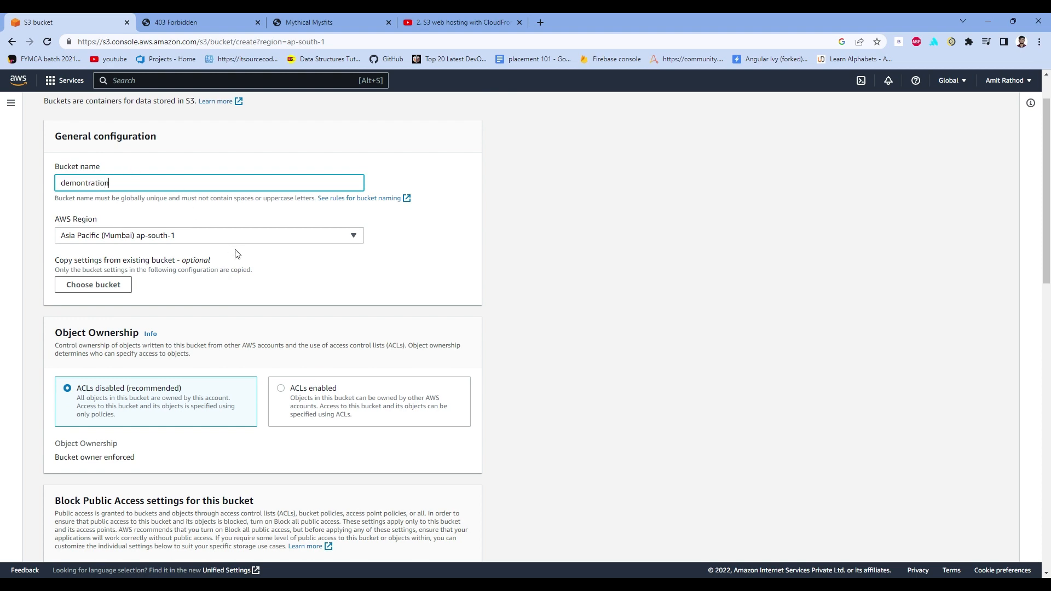
scroll(305, 285, "down", 15)
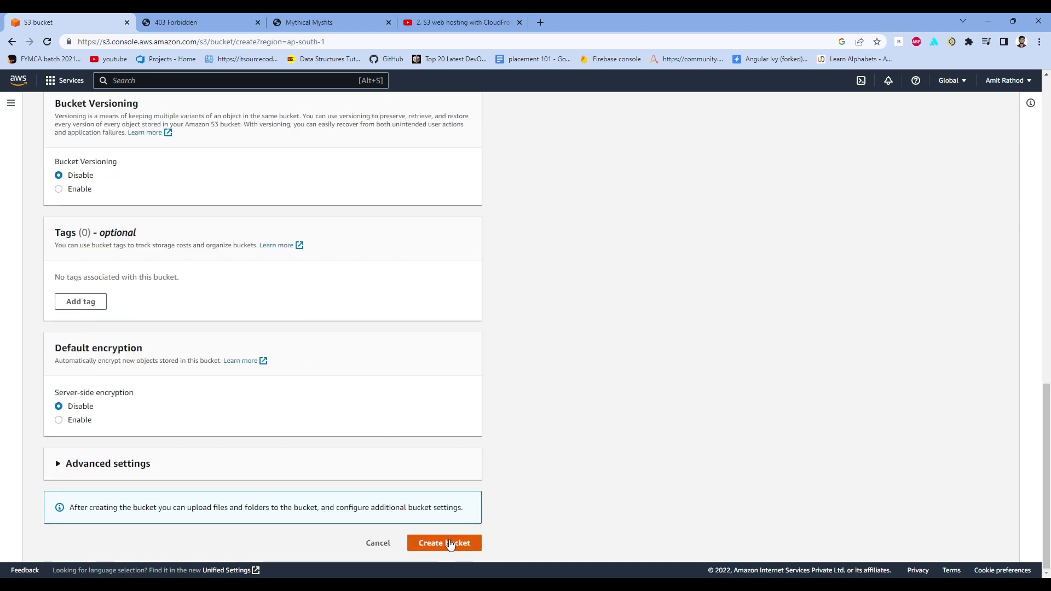
left_click(450, 544)
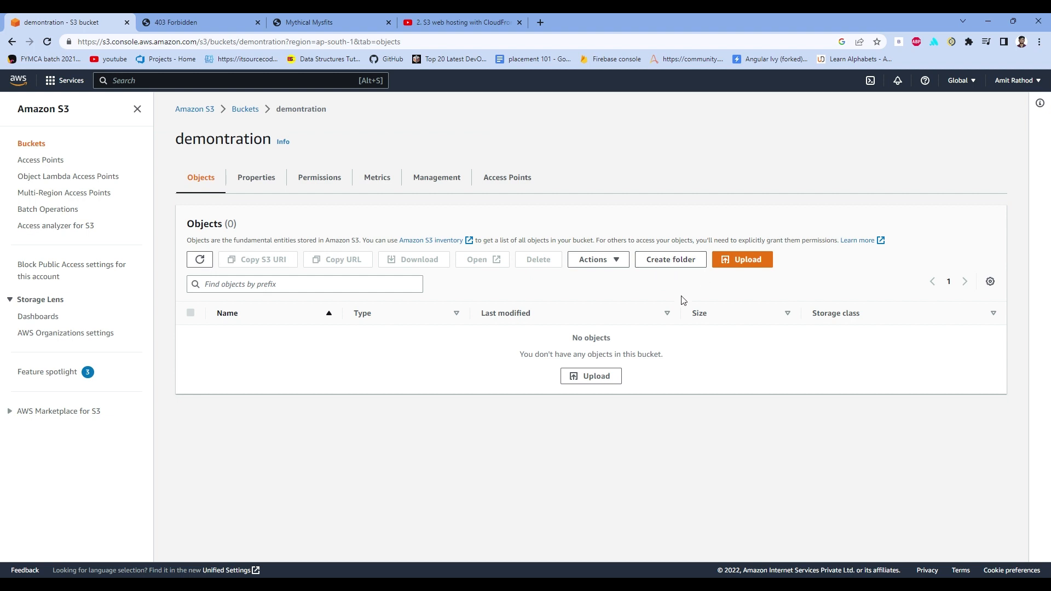
Add the file index.html to the empty demontration bucket and upload it
left_click(590, 377)
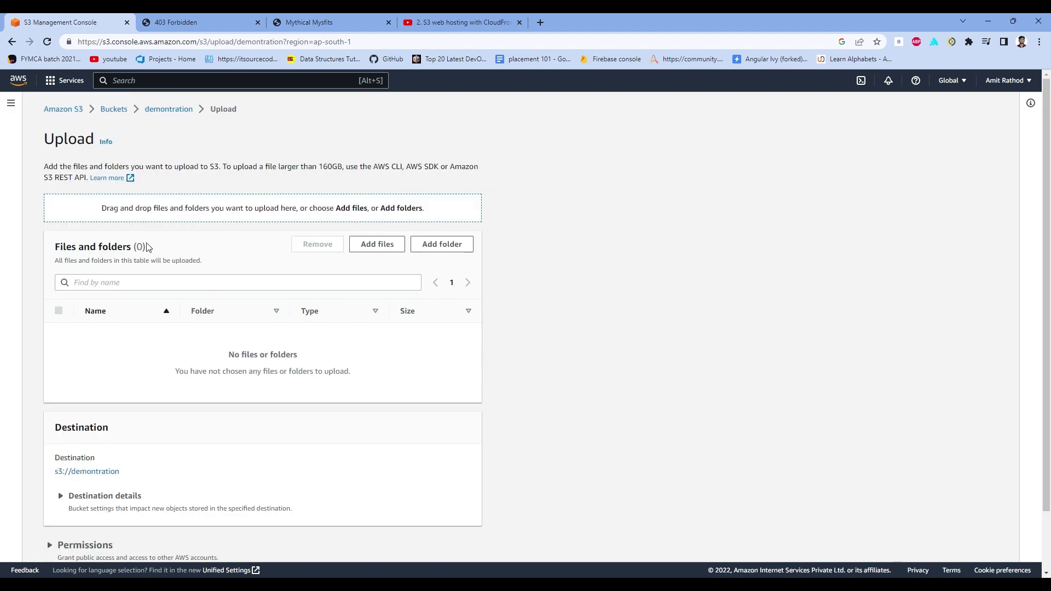
left_click(373, 249)
left_click(939, 428)
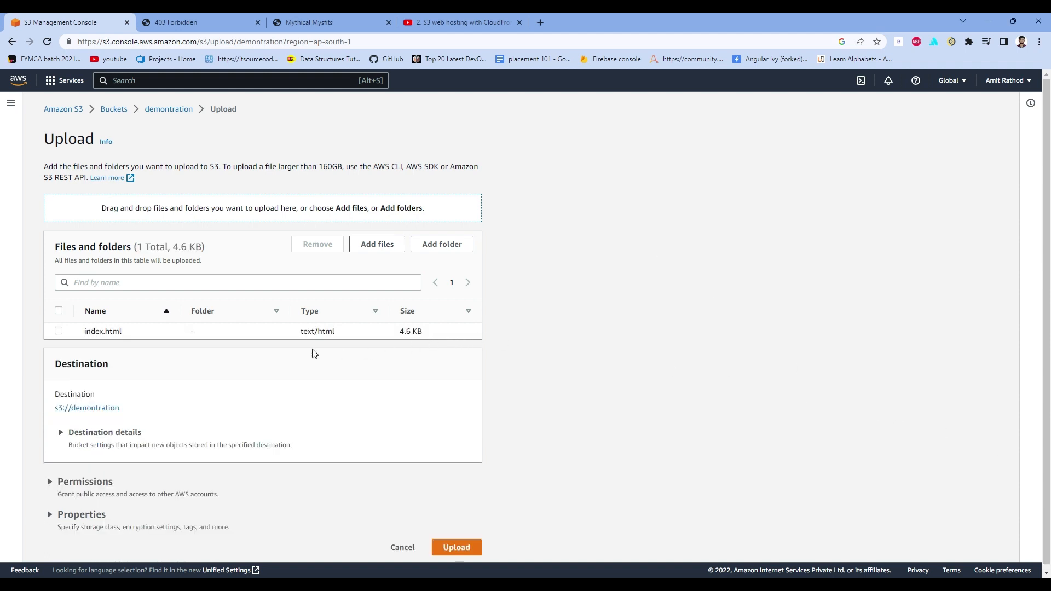
scroll(316, 353, "down", 1)
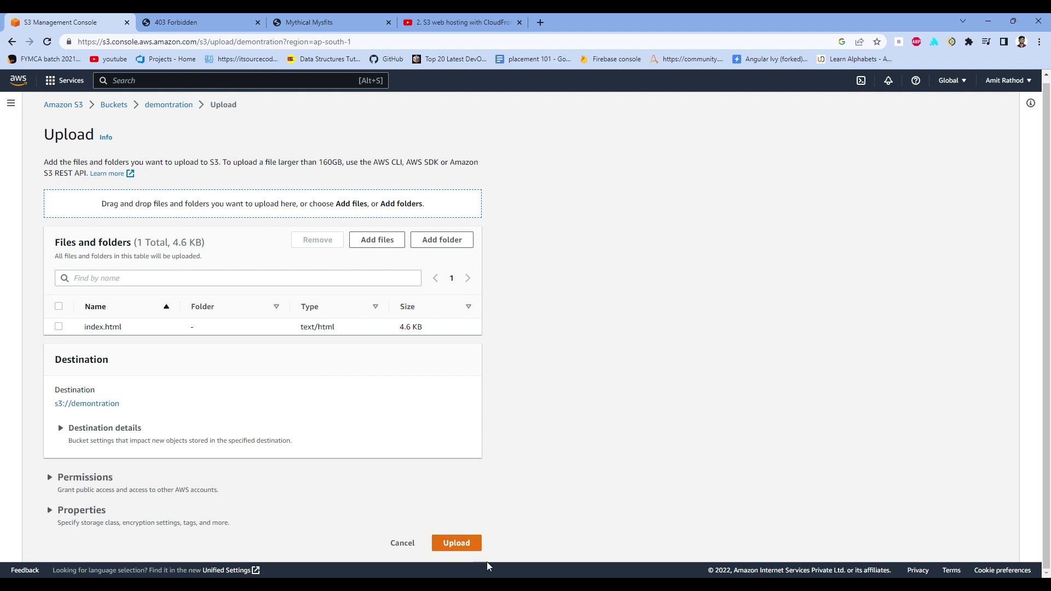
left_click(456, 543)
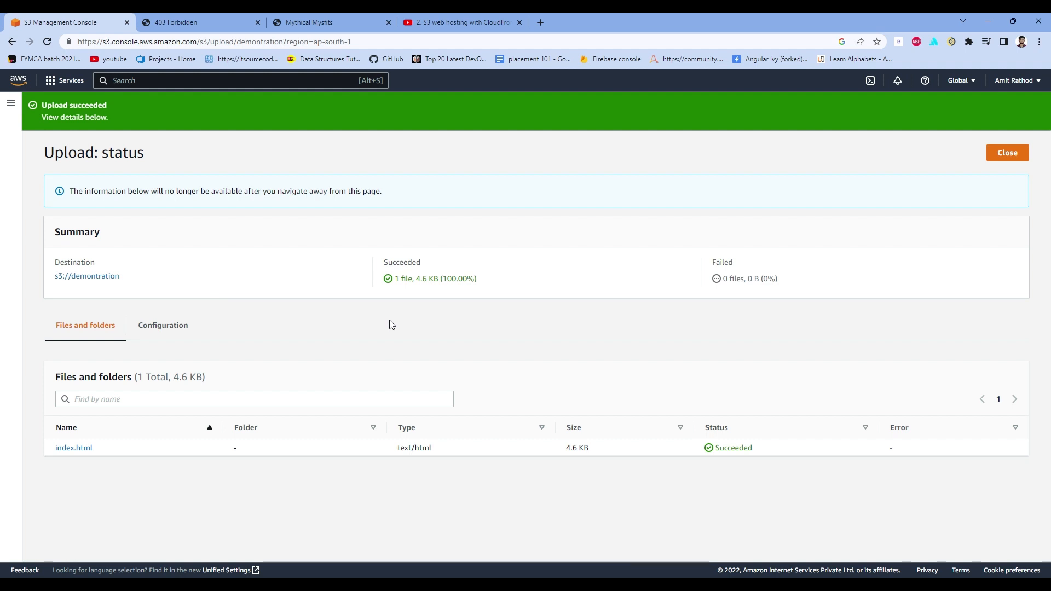
Open the uploaded index.html object's details and go from there back to the demontration bucket
left_click(76, 449)
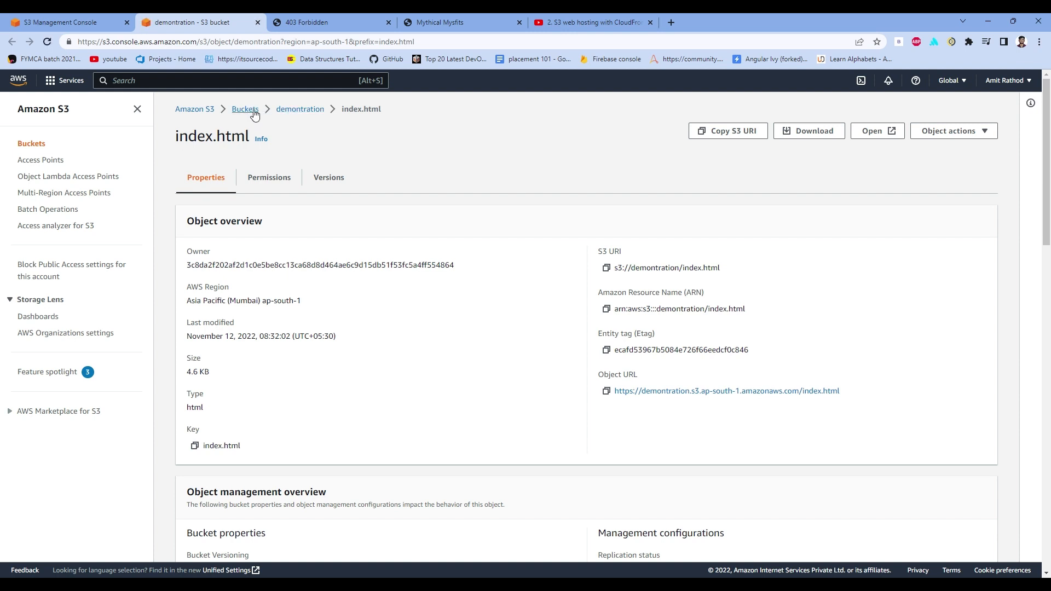
left_click(254, 111)
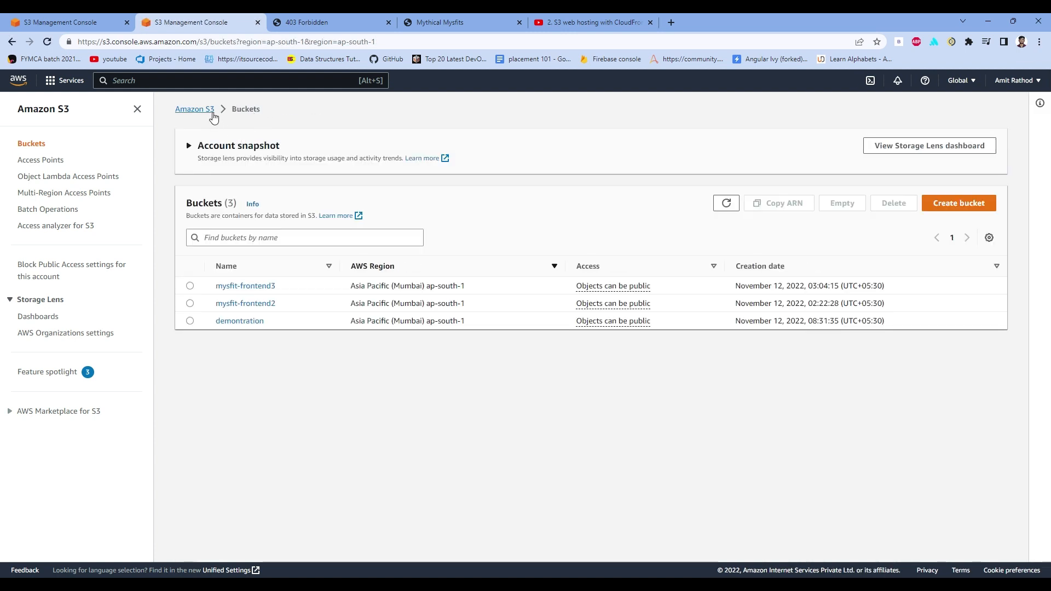
left_click(249, 322)
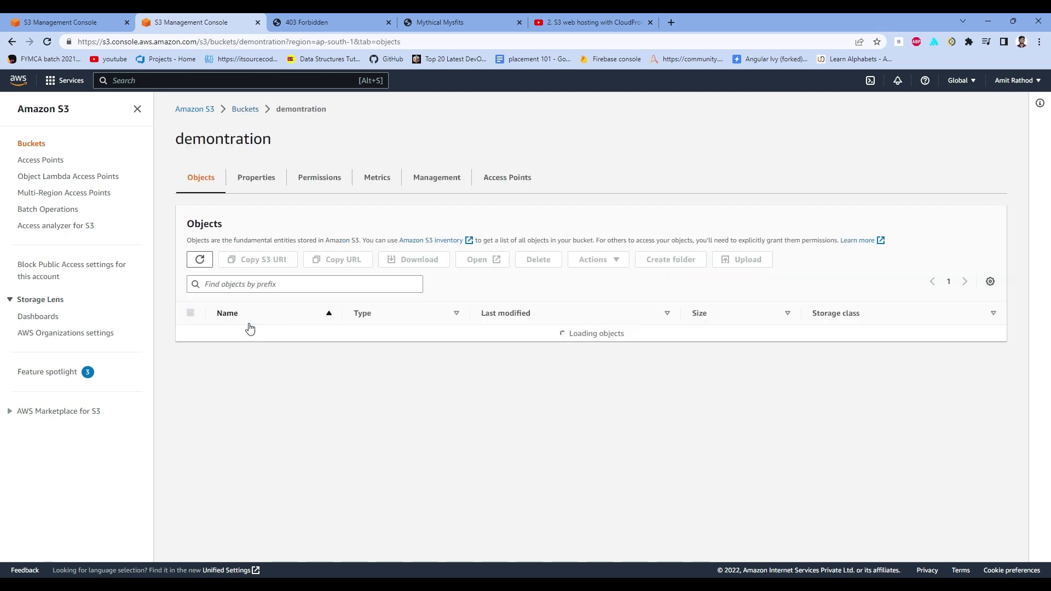
Edit static website hosting in the demontration bucket's properties and set it to Enable
left_click(256, 177)
scroll(286, 291, "down", 18)
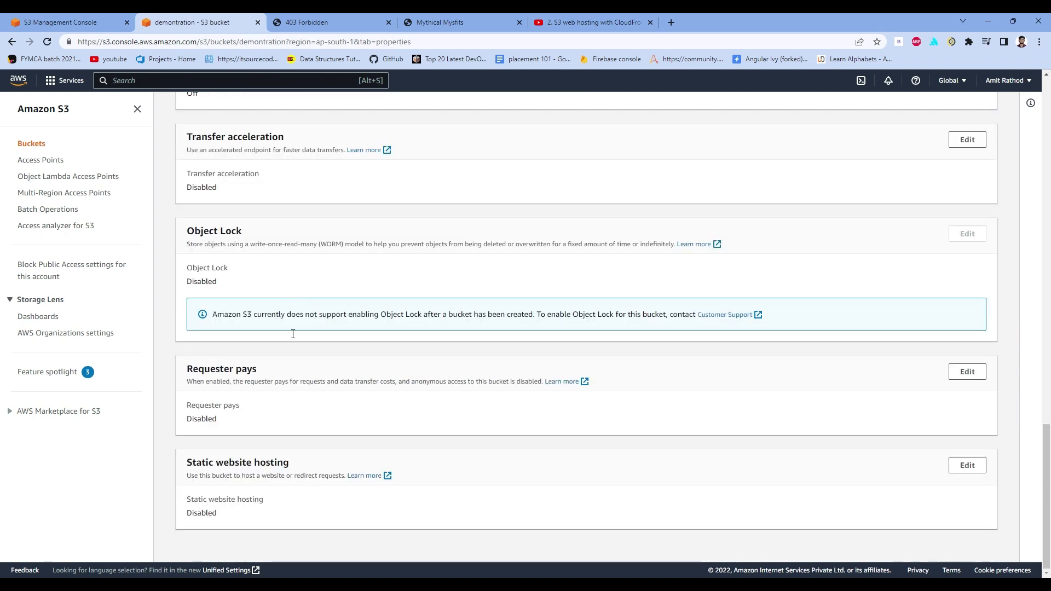
left_click(966, 466)
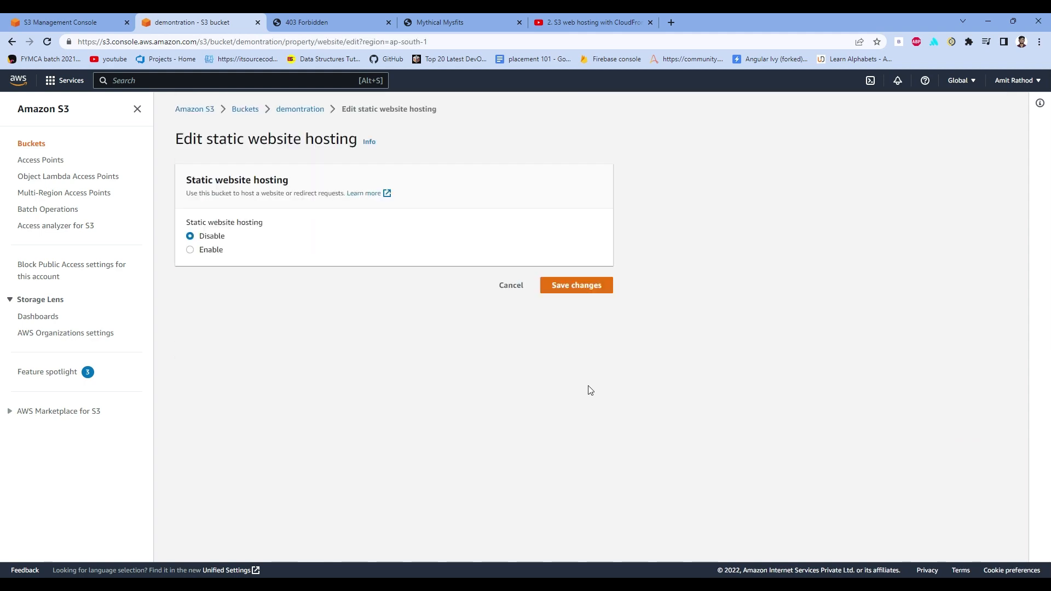
left_click(191, 251)
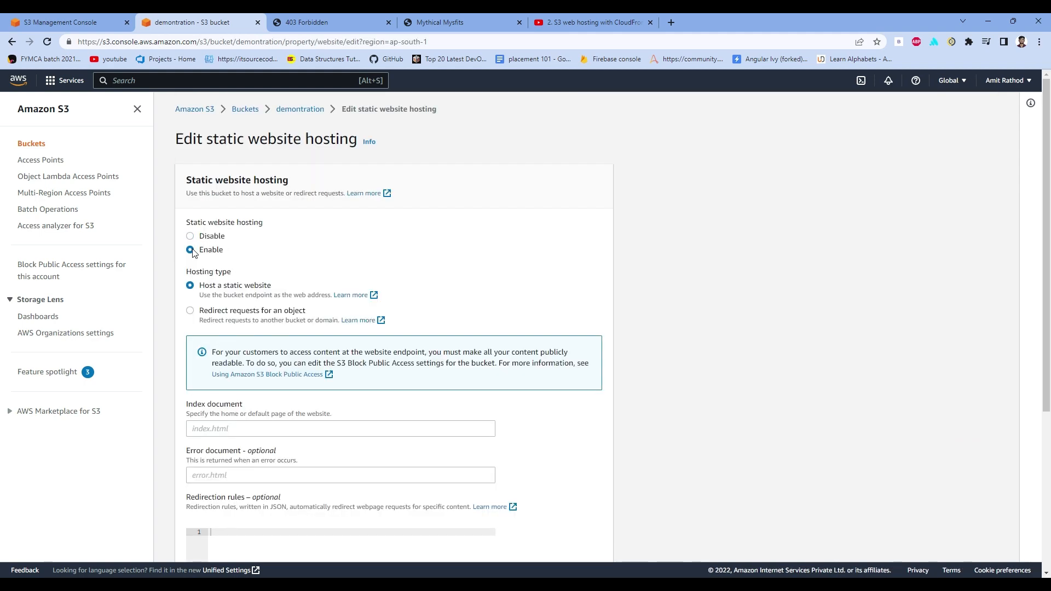
Set both the index document and the error document to index.html and save the static website hosting settings
scroll(461, 280, "down", 3)
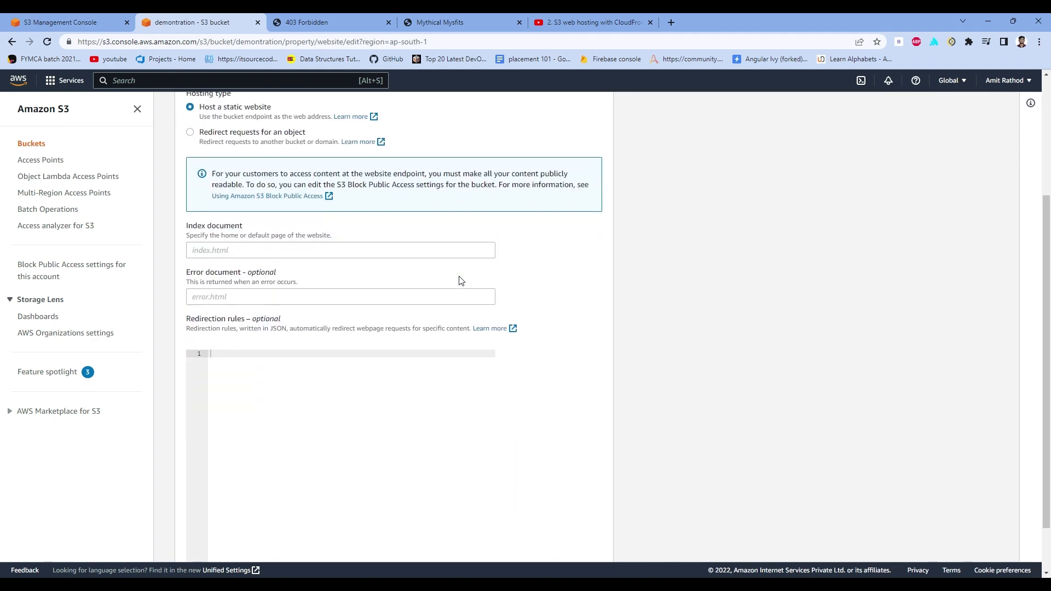
left_click(306, 249)
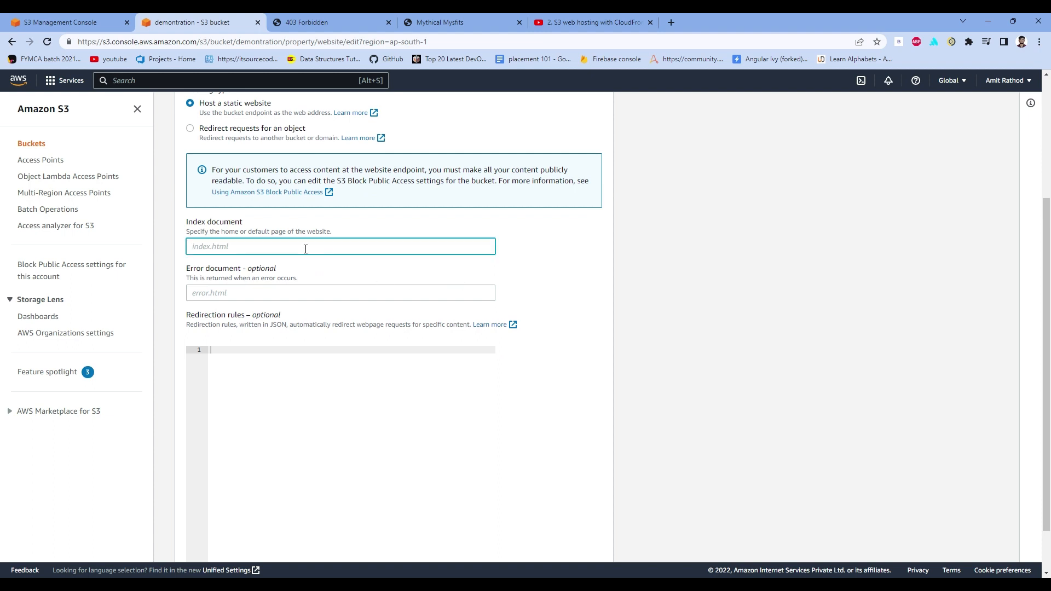
type("index.html")
key("Tab")
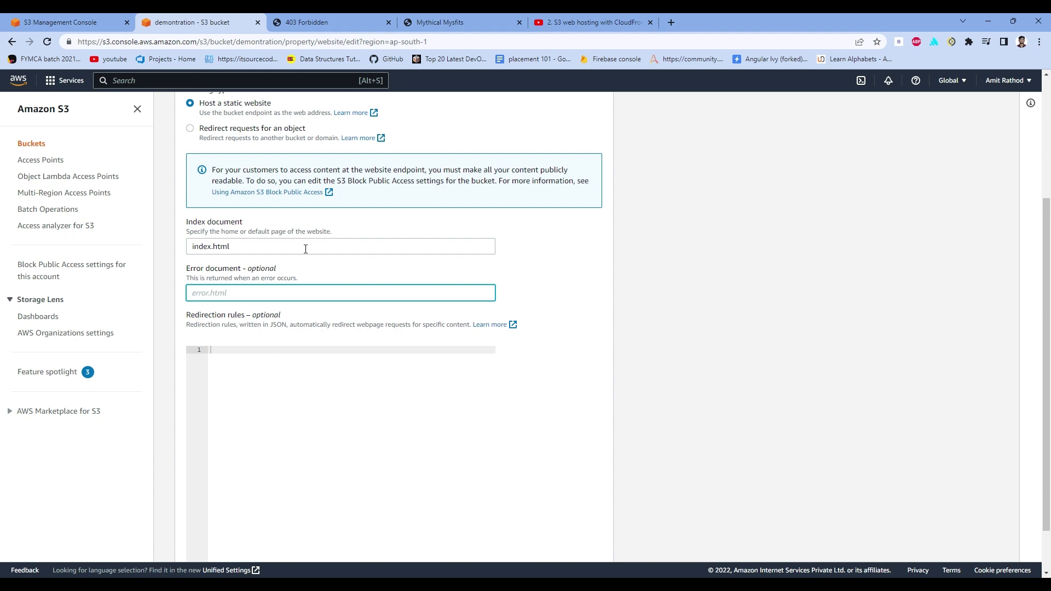
type("index.html")
scroll(344, 305, "down", 1)
left_click(324, 329)
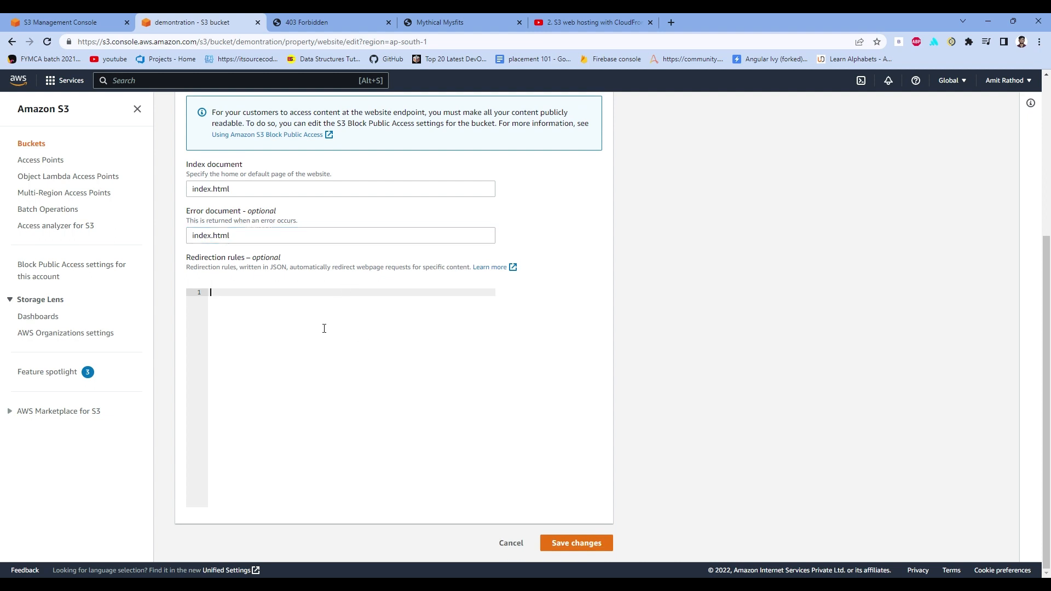
scroll(331, 328, "up", 4)
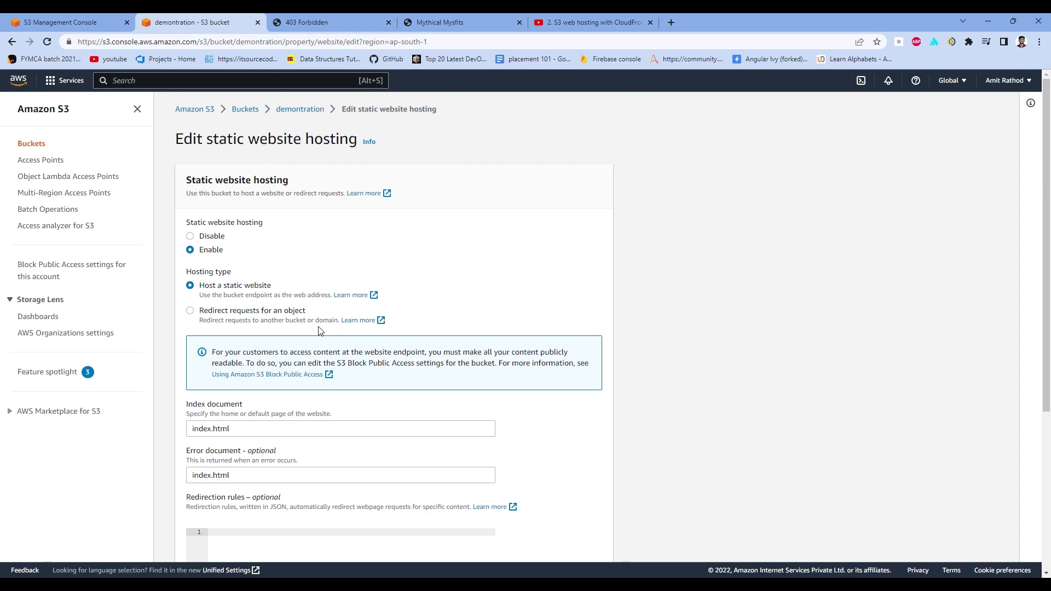
scroll(321, 331, "down", 4)
left_click(564, 543)
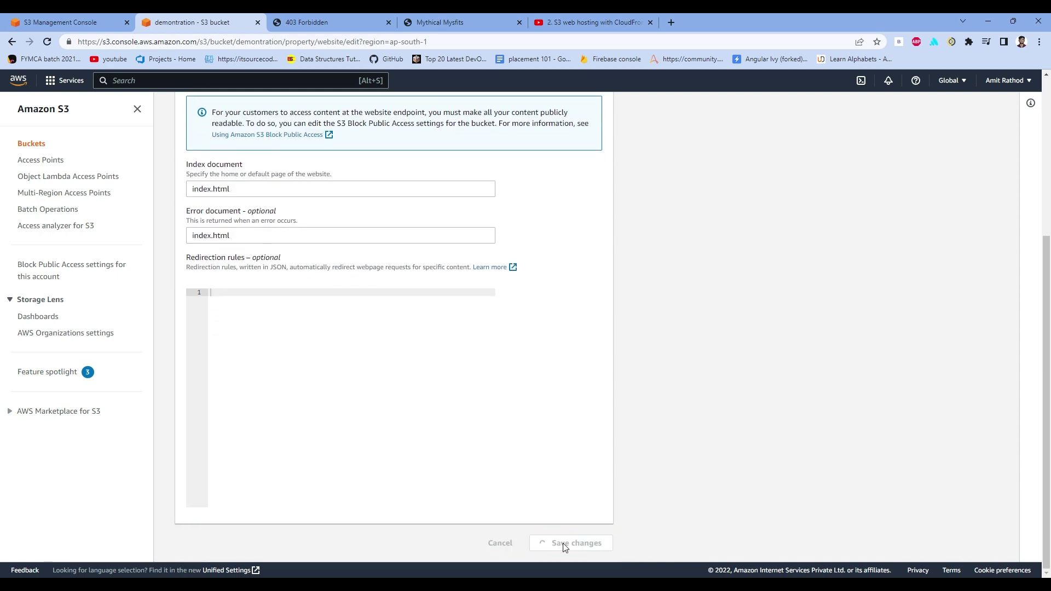
Close the old 403 Forbidden and Mythical Mysfits pages and open the demontration bucket's website endpoint
scroll(303, 353, "down", 15)
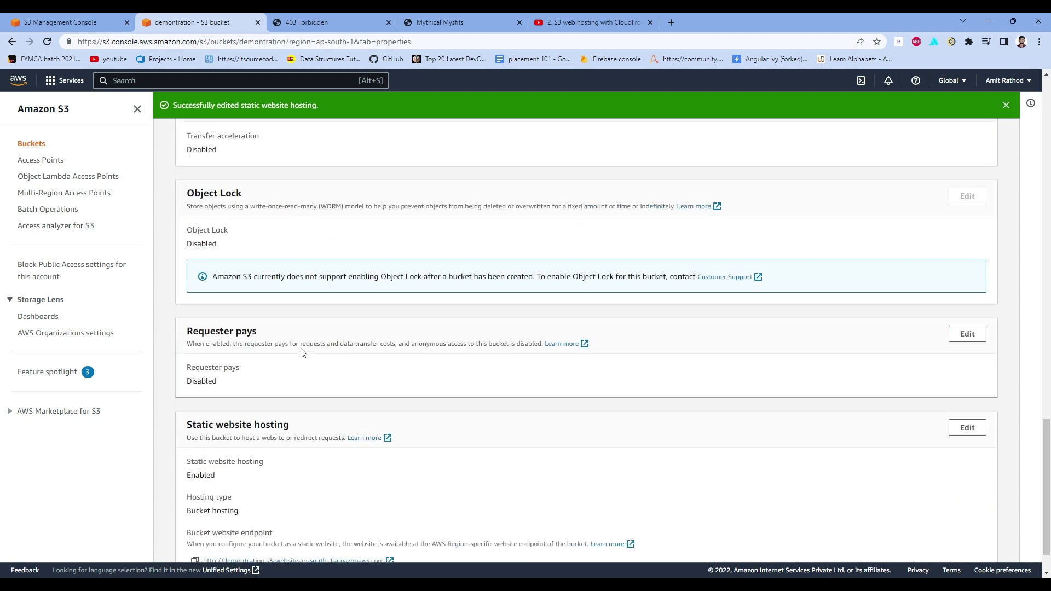
scroll(302, 353, "down", 2)
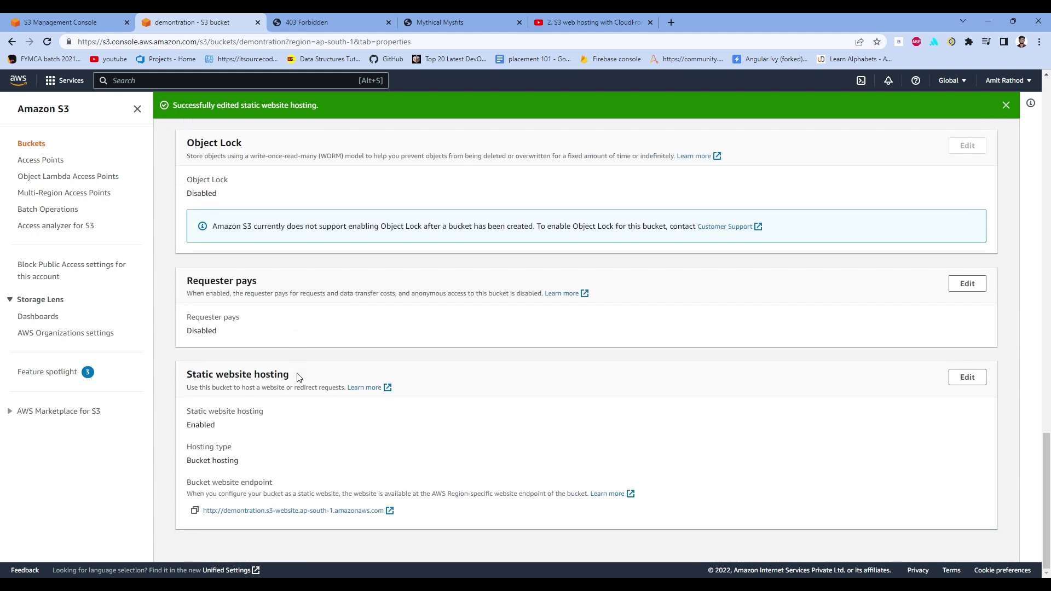
left_click(389, 23)
left_click(389, 22)
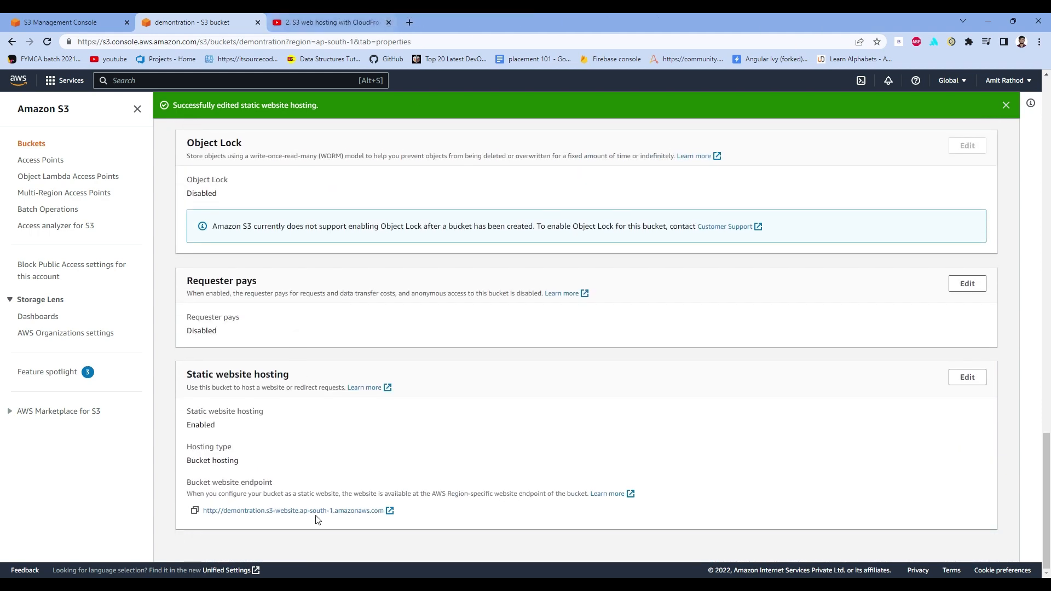
left_click(296, 512)
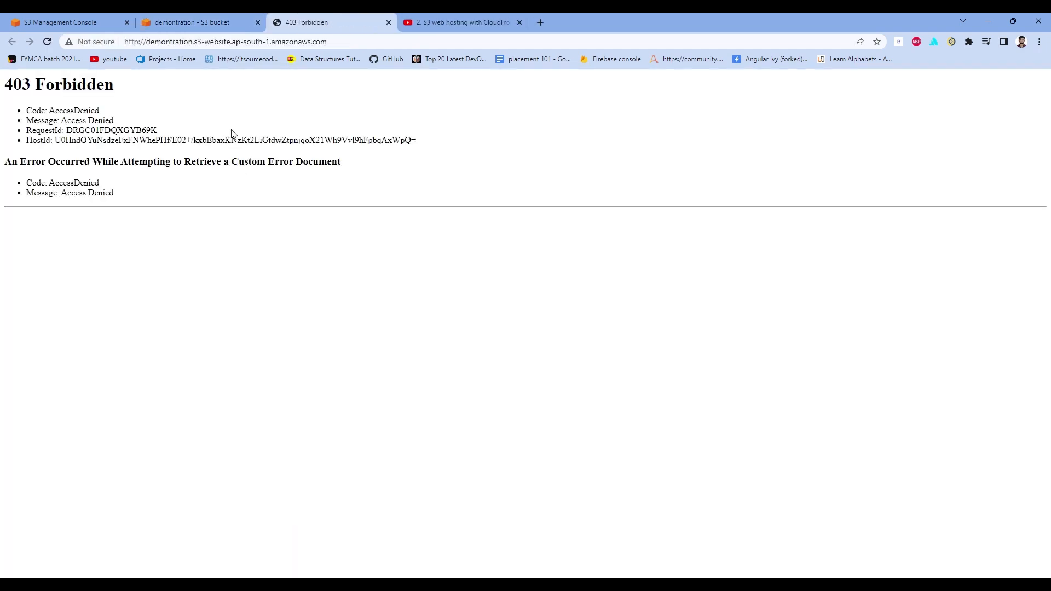
Return to the demontration bucket and open its bucket policy for editing from the bucket's permissions
left_click(218, 28)
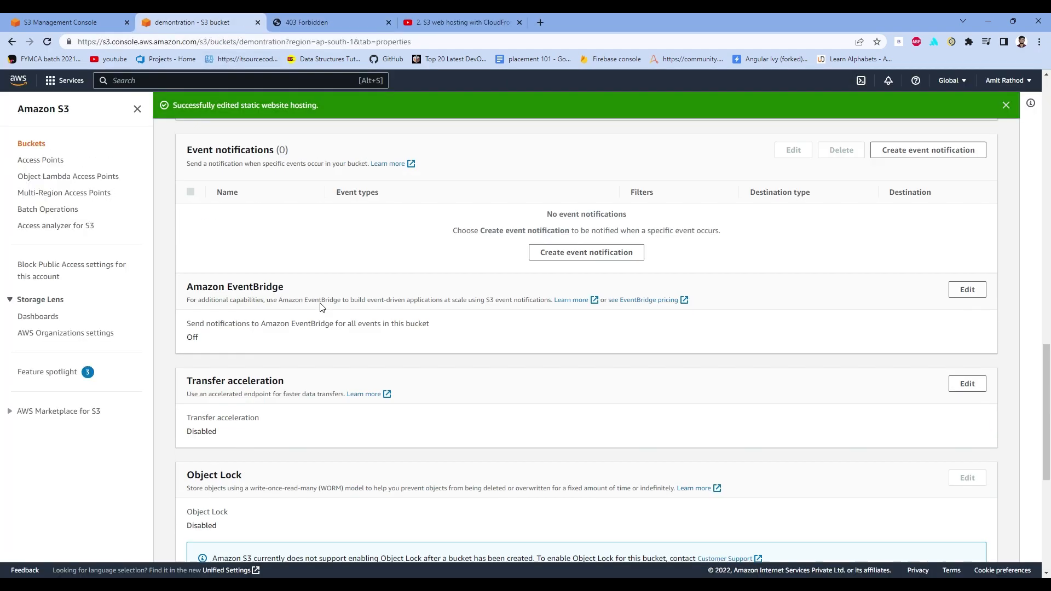
scroll(321, 306, "up", 15)
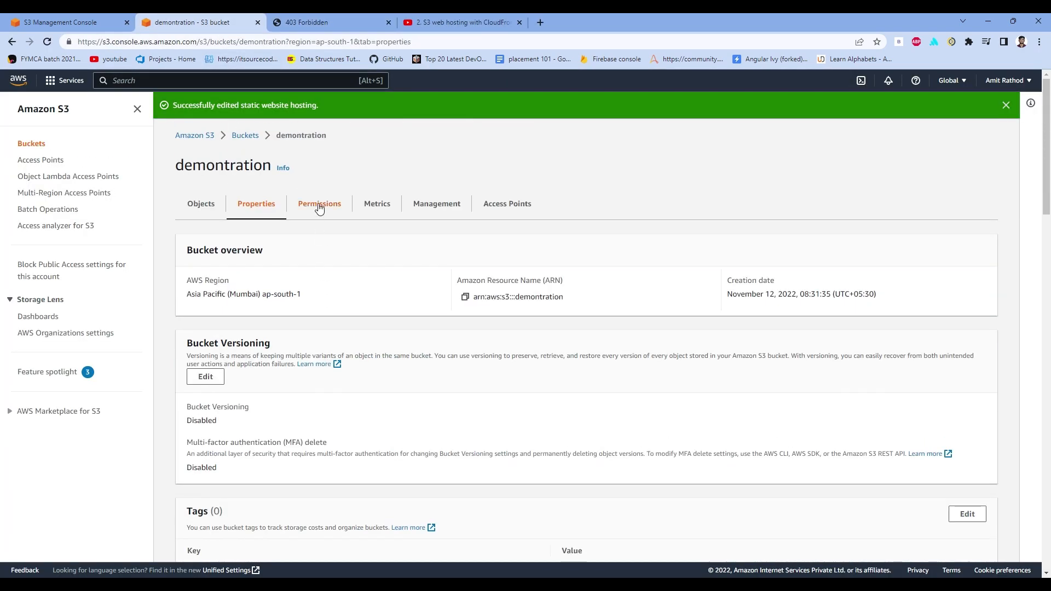
left_click(320, 206)
scroll(288, 333, "down", 4)
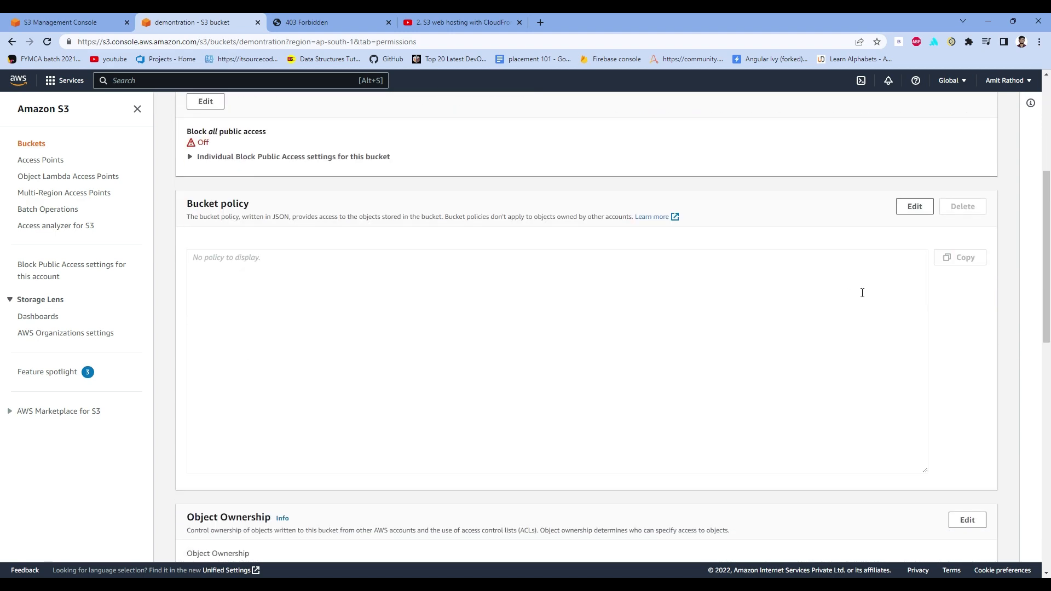
left_click(913, 209)
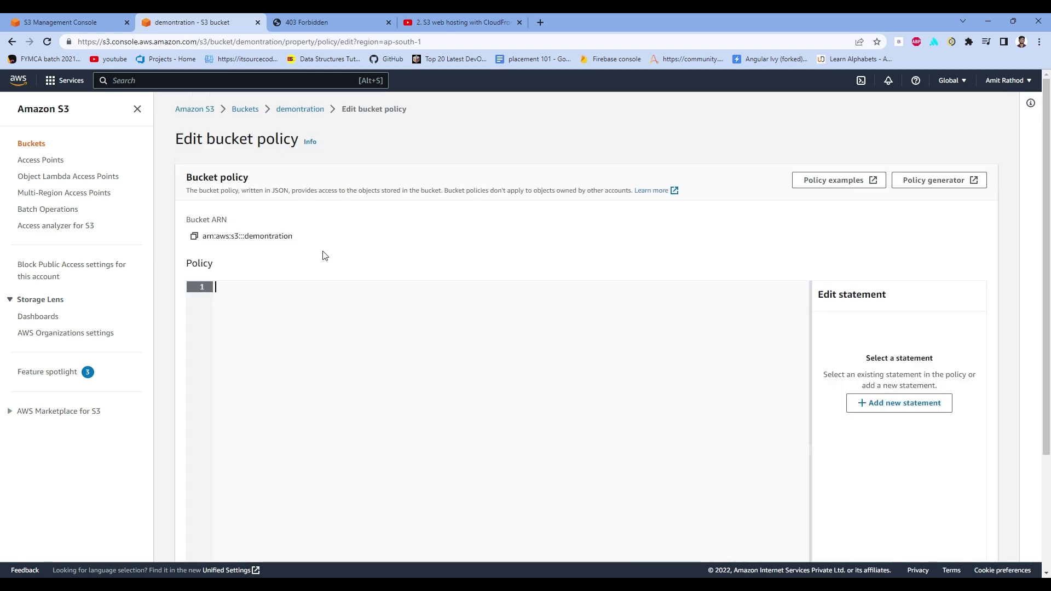
Copy the example policy granting read-only permission to an anonymous user from the policy examples and paste it into the bucket policy editor
left_click(827, 181)
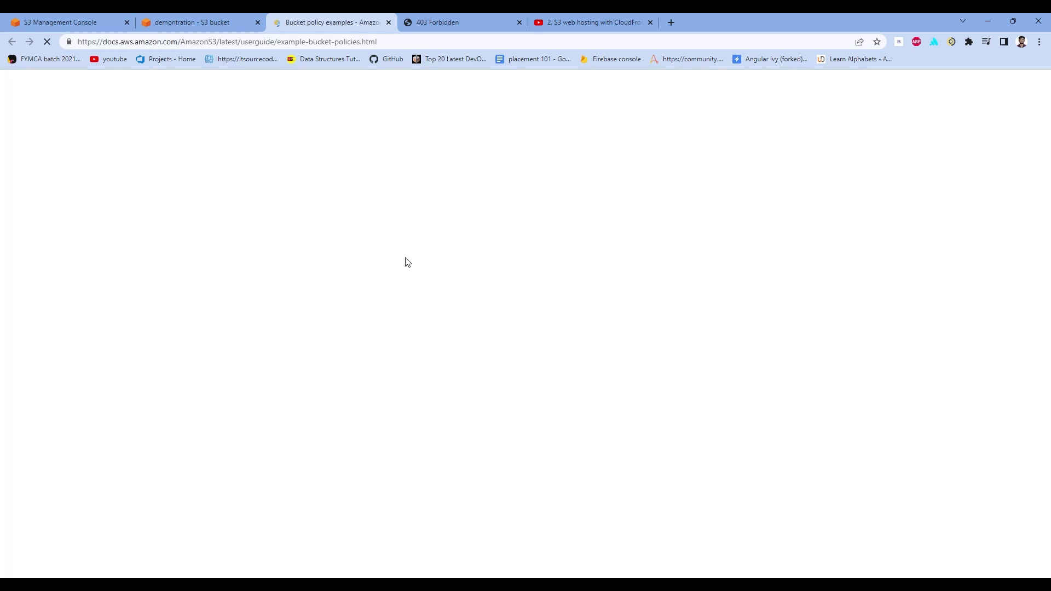
scroll(408, 262, "down", 10)
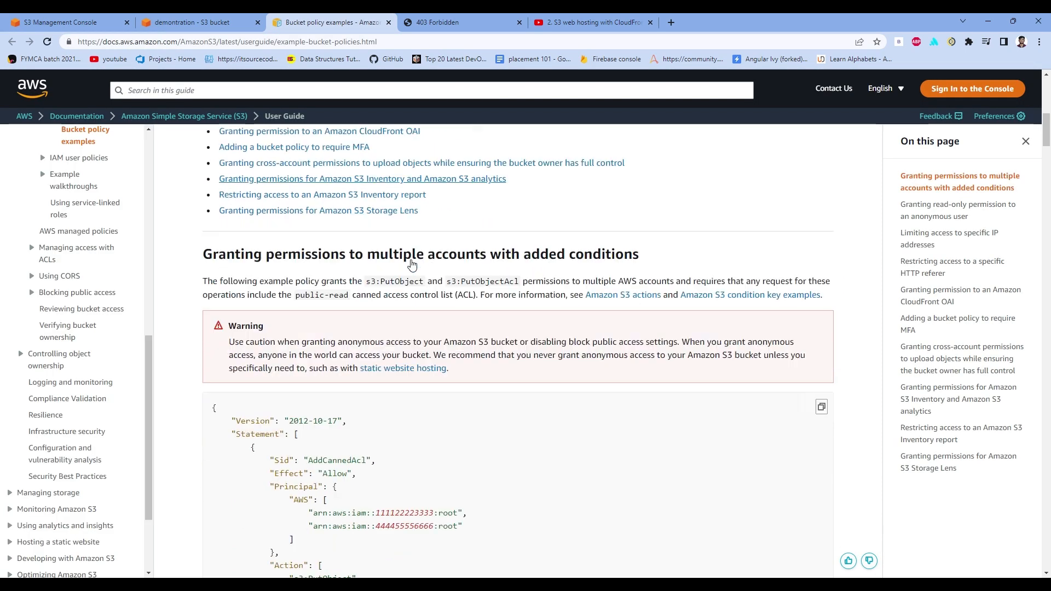
scroll(410, 264, "up", 3)
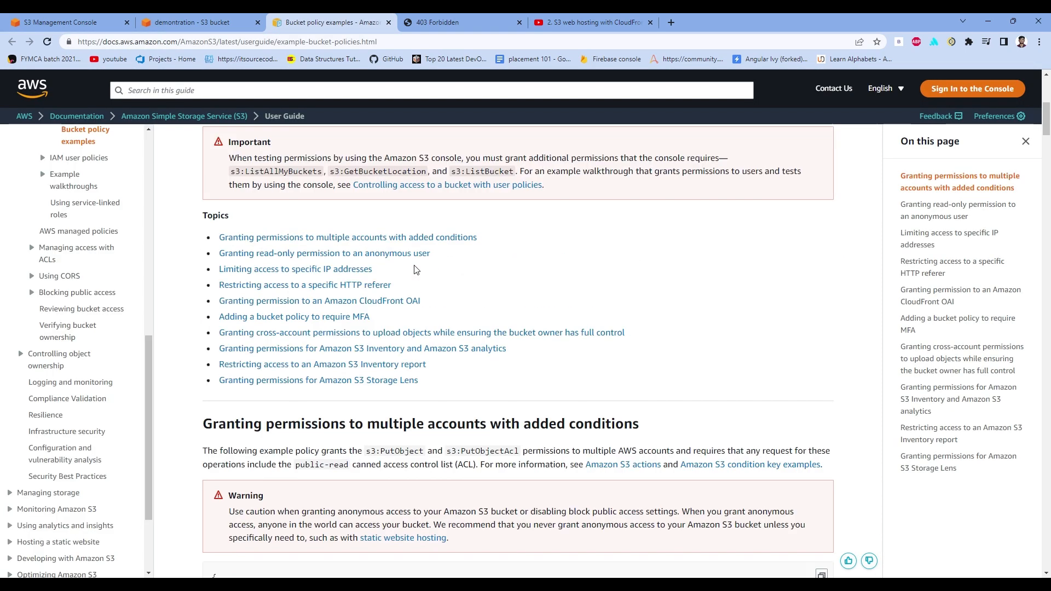
left_click(384, 261)
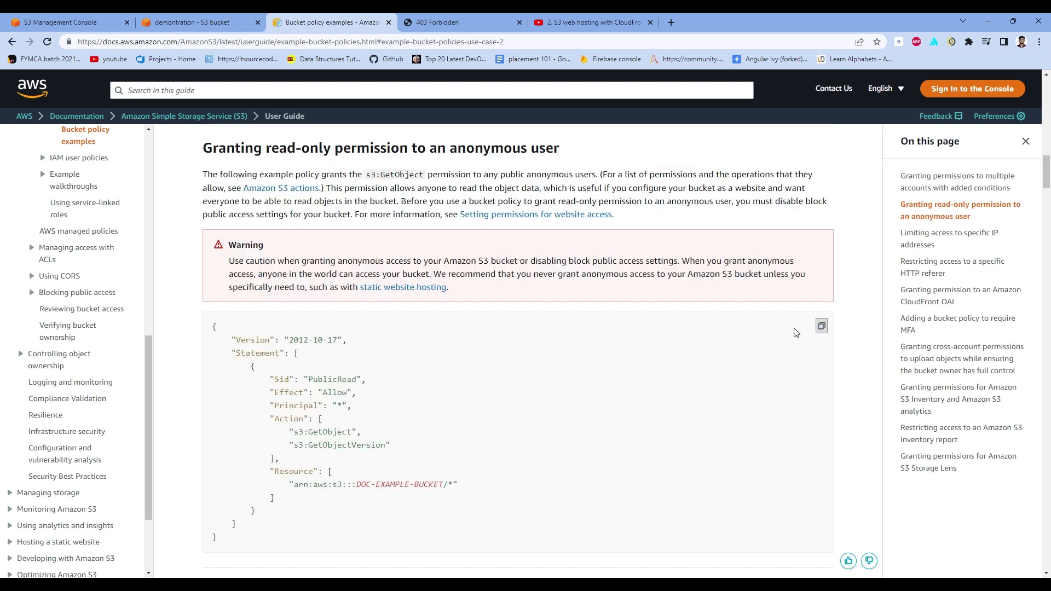
left_click(216, 23)
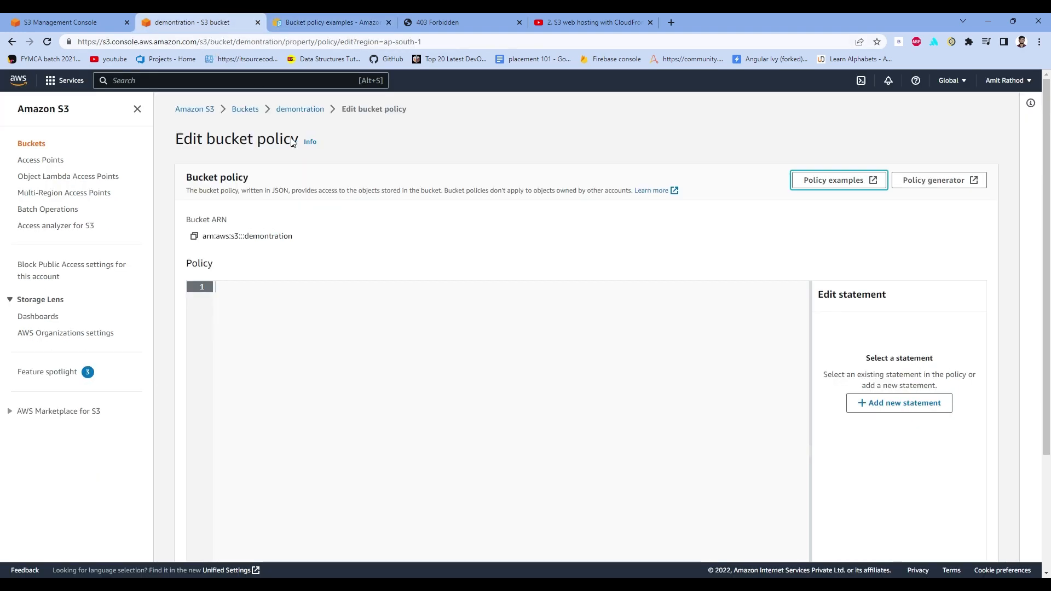
left_click(541, 347)
type("{     \"Version\": \"2012-10-17\",     \"Statement\": [         {             \"Sid\": \"PublicRead\",             \"Effect\": \"Allow\",             \"Principal\": \"*\",             \"Action\": [                 \"s3:GetObject\",                 \"s3:GetObjectVersion\"             ],             \"Resource\": [                 \"arn:aws:s3:::DOC-EXAMPLE-BUCKET/*\"             ]         }     ] }")
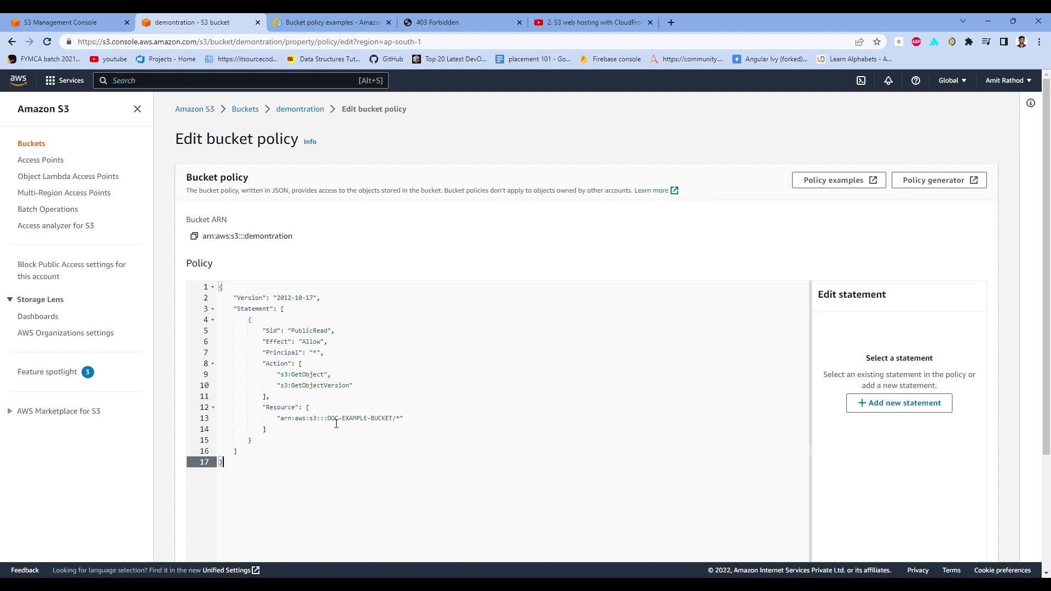
Replace DOC-EXAMPLE-BUCKET in the policy's Resource ARN with the bucket name demontration, copied from the Bucket ARN
left_click_drag(328, 423, 398, 425)
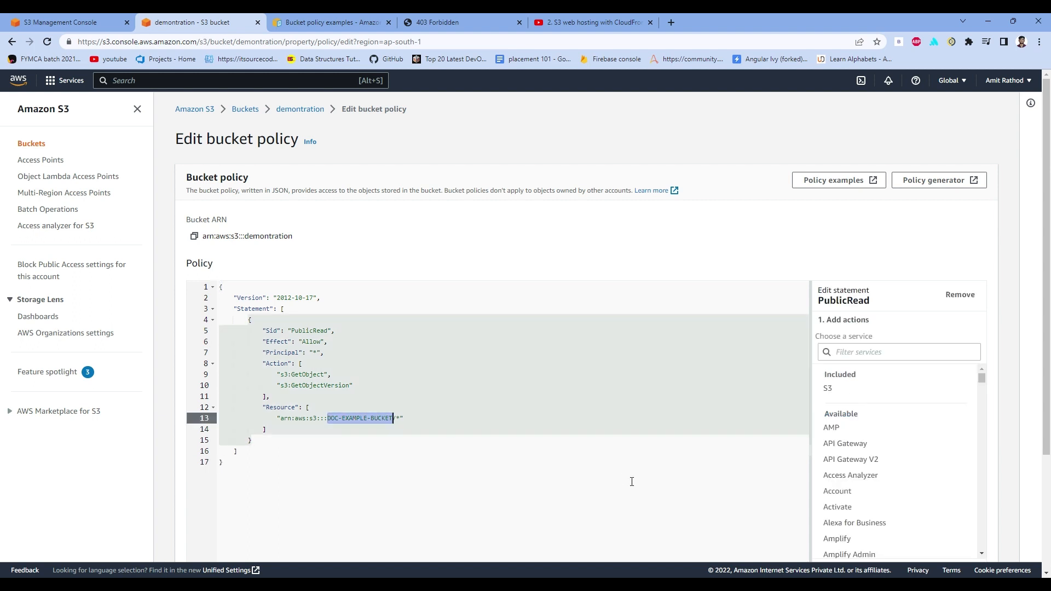
key("BackSpace")
key("ctrl+plus")
key("ctrl+plus")
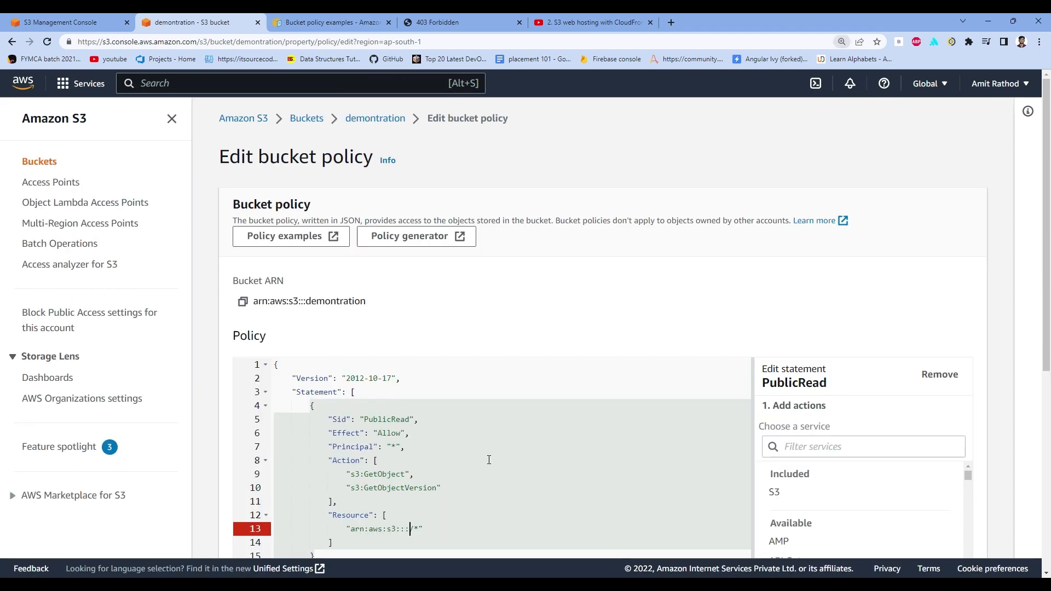
scroll(398, 354, "down", 2)
scroll(453, 342, "up", 2)
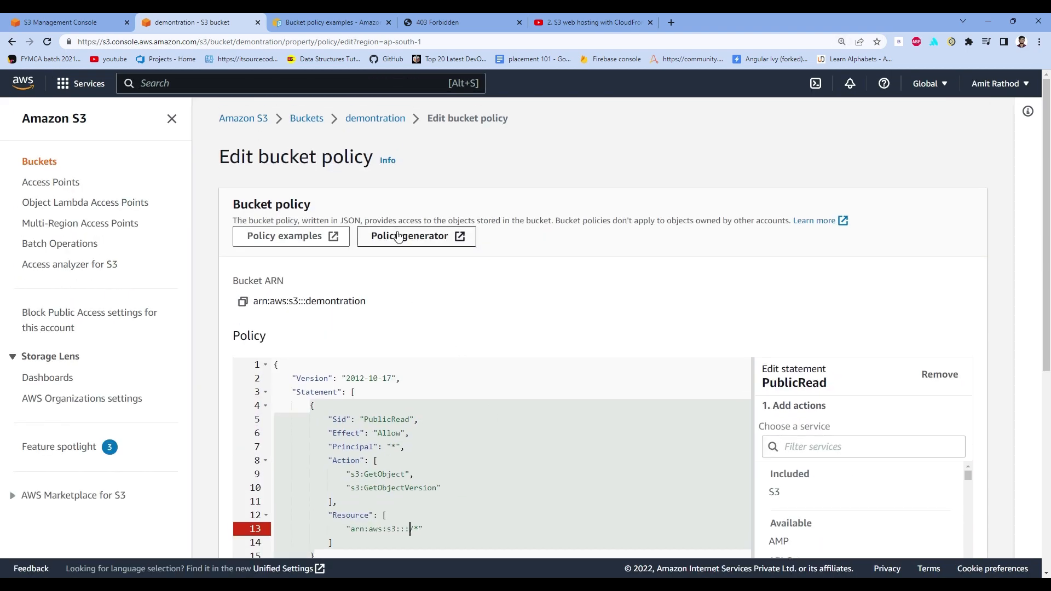
left_click_drag(307, 306, 368, 307)
key("ctrl+c")
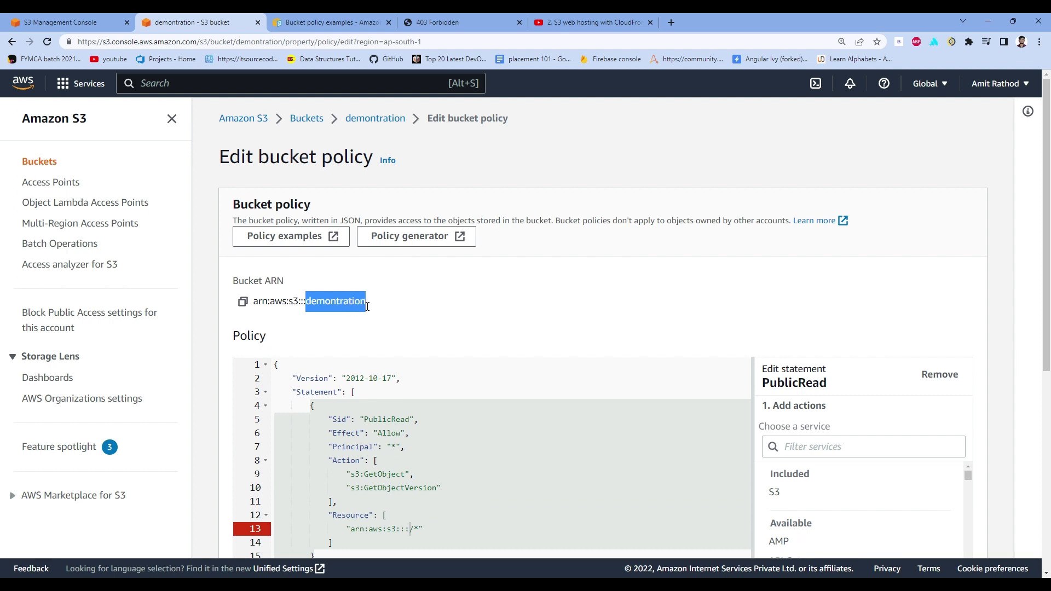
left_click(411, 528)
key("ctrl+v")
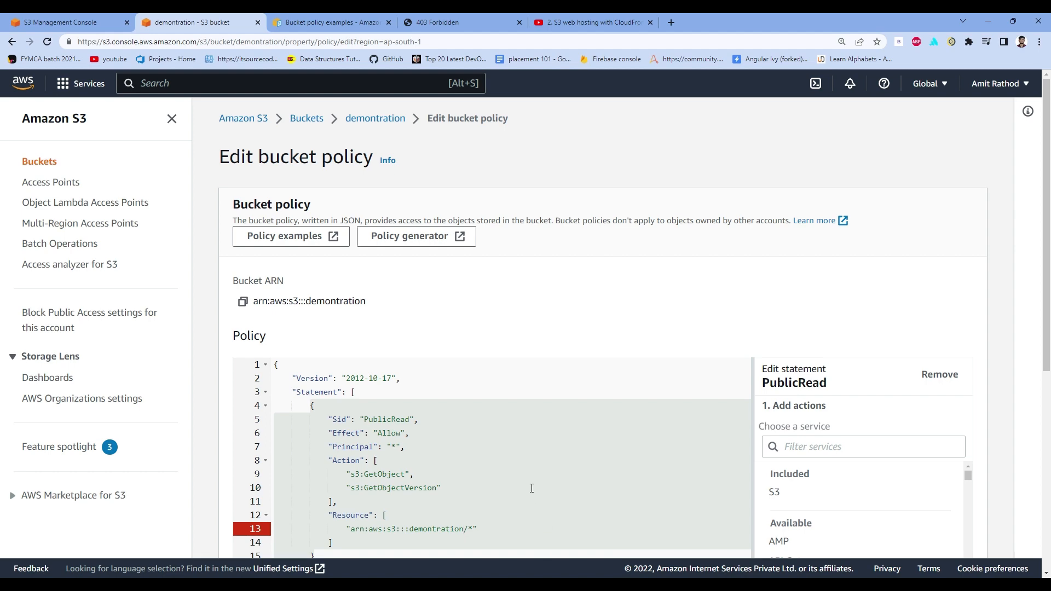
Review the completed PublicRead policy and save the bucket policy changes
scroll(532, 488, "down", 5)
key("ctrl+minus")
scroll(606, 432, "up", 3)
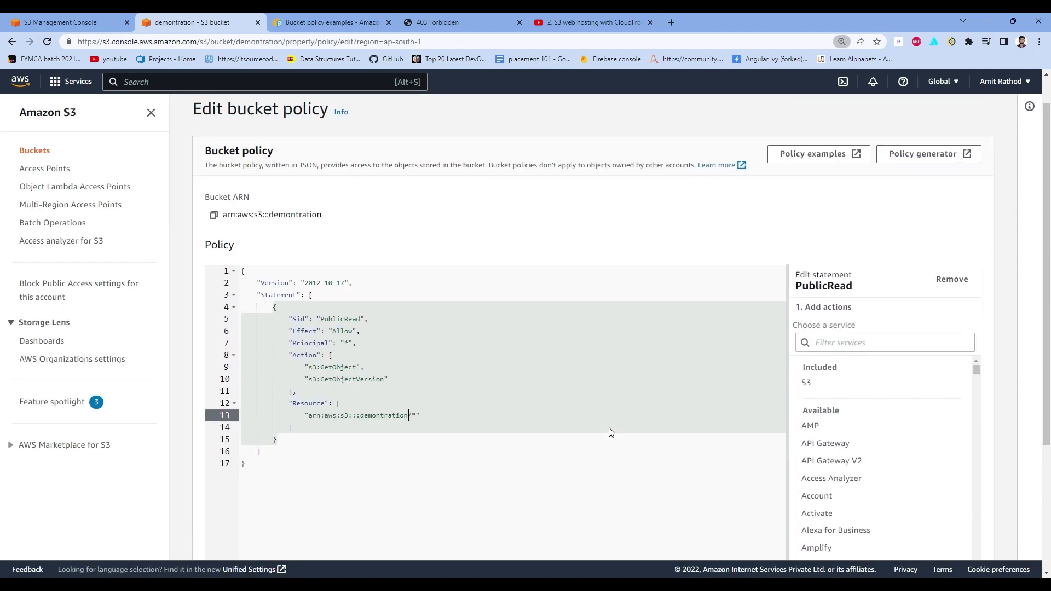
scroll(611, 430, "down", 3)
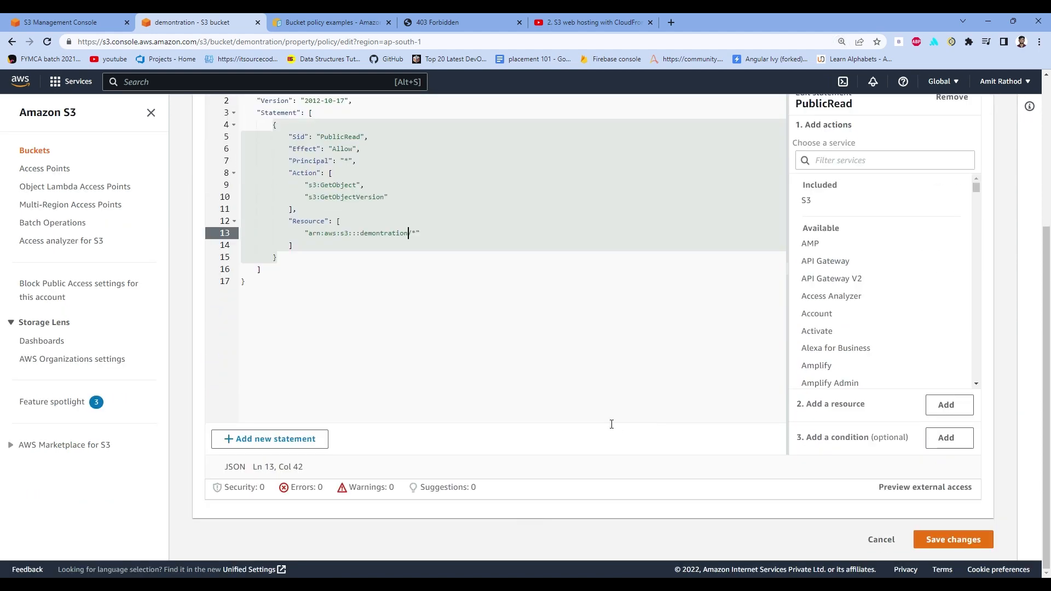
left_click(955, 539)
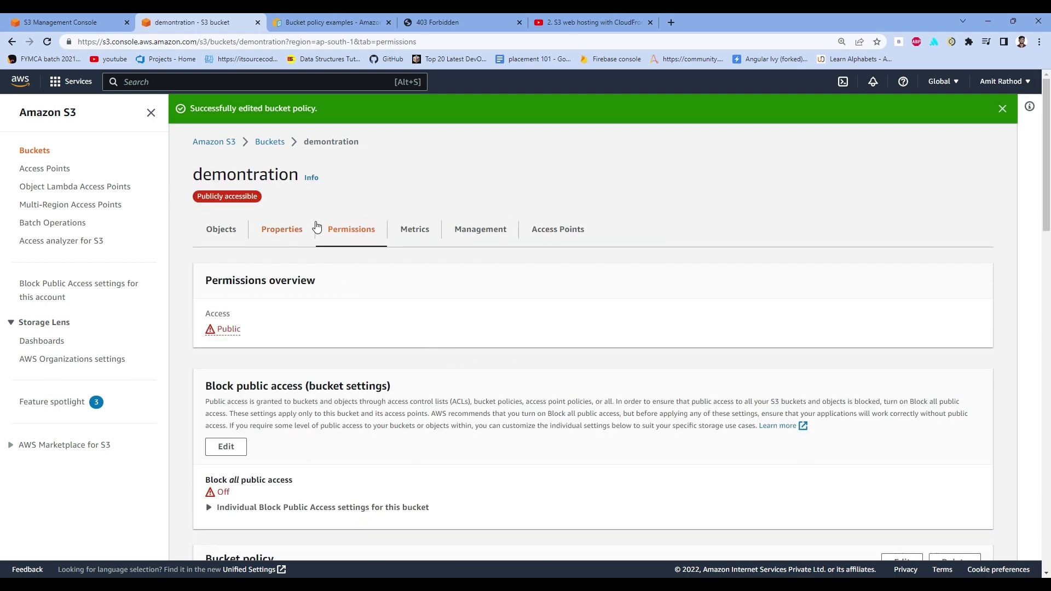
Open the bucket website endpoint from the static website hosting section of the demontration bucket's properties
left_click(238, 232)
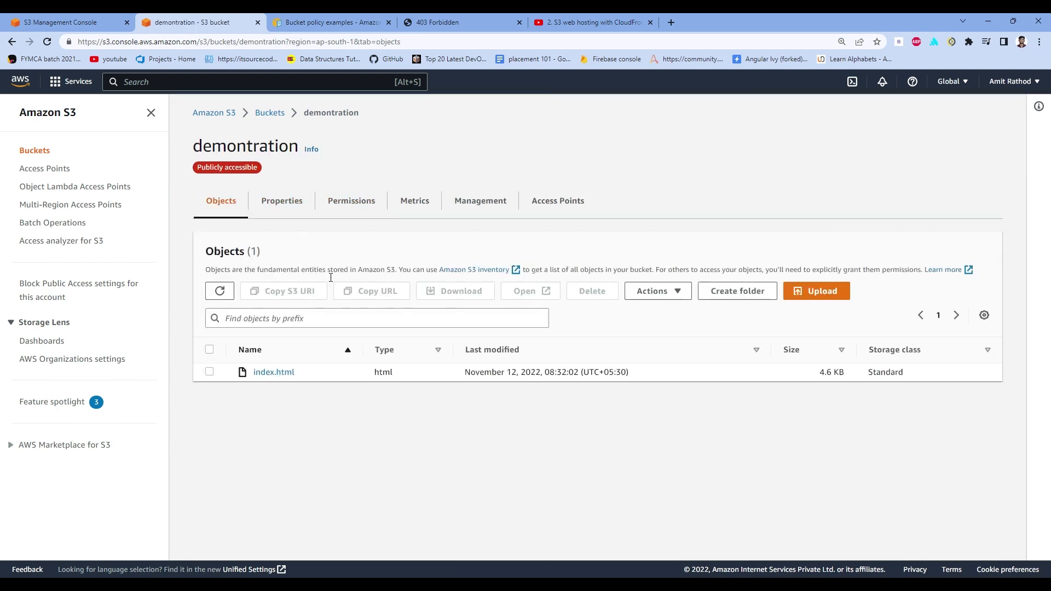
left_click(279, 203)
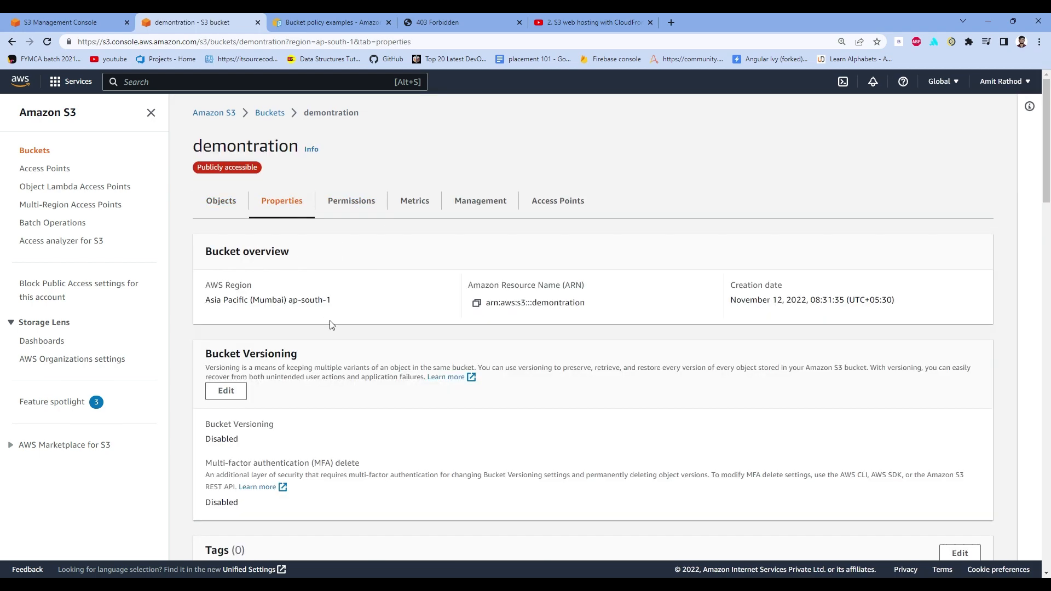
scroll(331, 323, "down", 20)
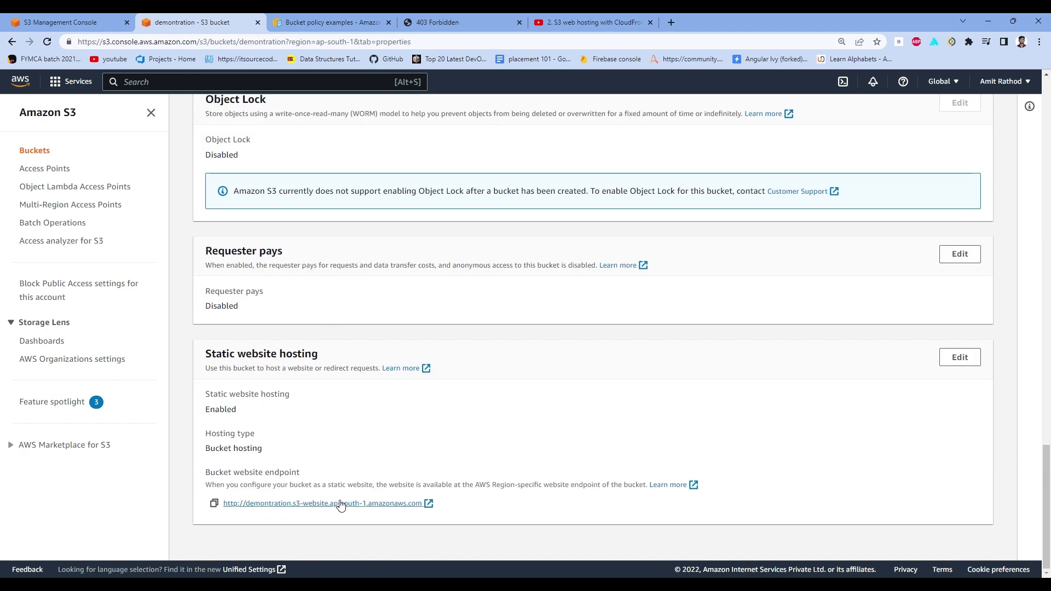
left_click(339, 504)
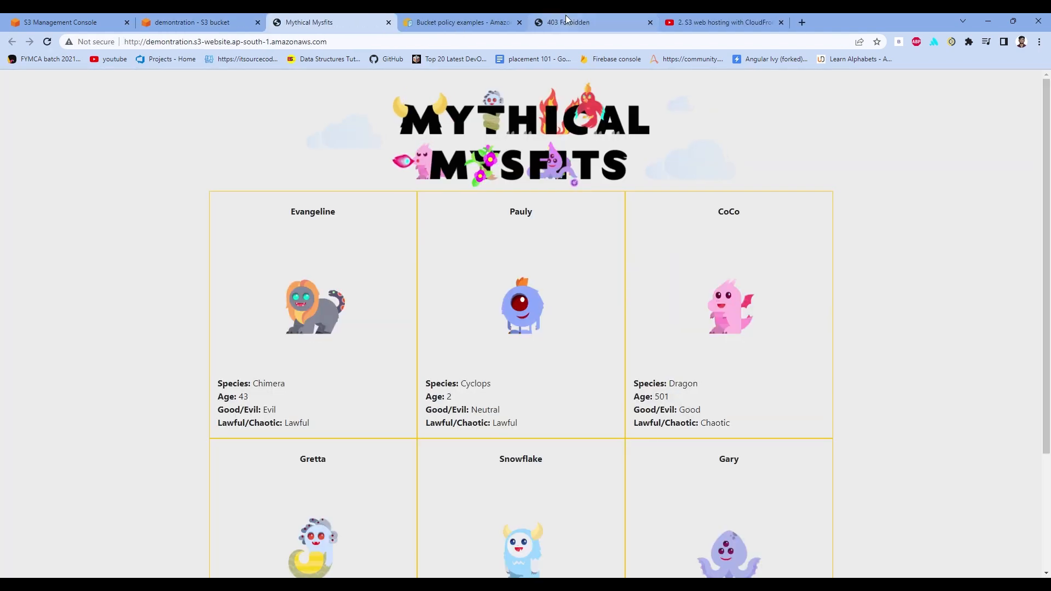
Reload the earlier 403 Forbidden page, and close the duplicate Mythical Mysfits page and the bucket policy examples
left_click(566, 23)
left_click(48, 42)
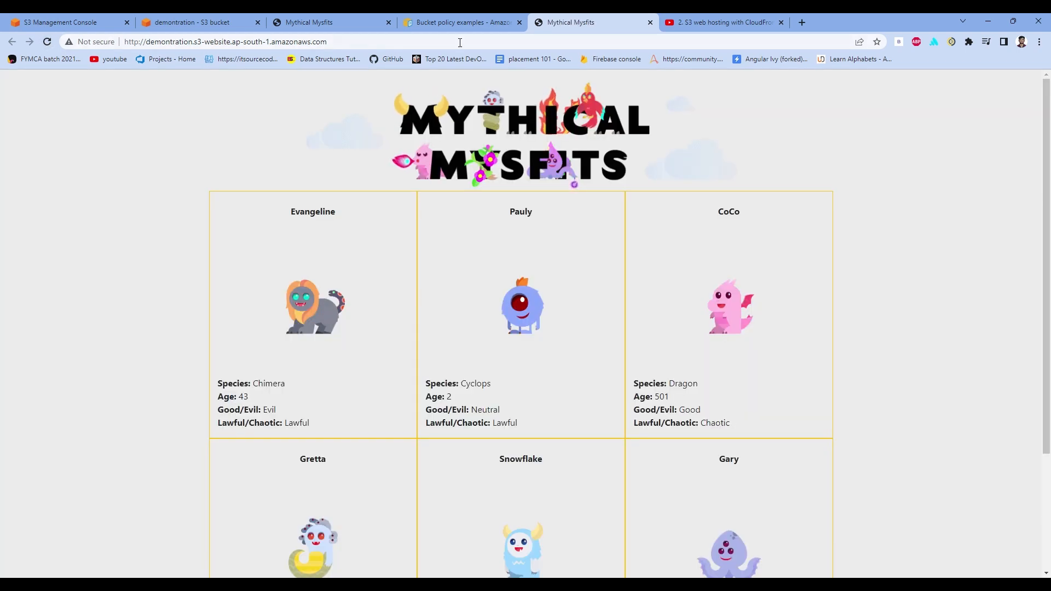
left_click(389, 22)
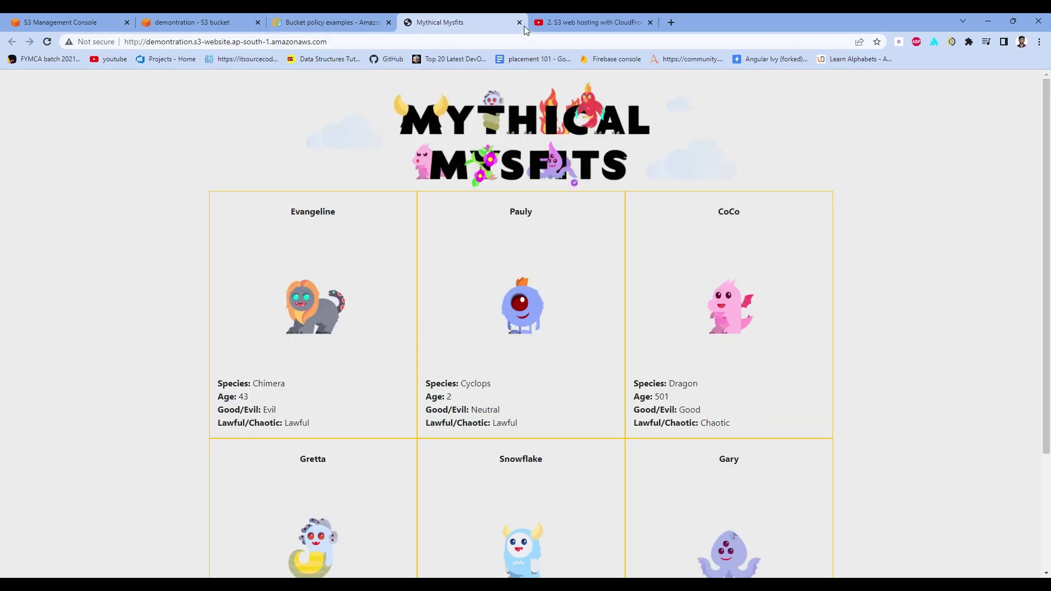
left_click(388, 22)
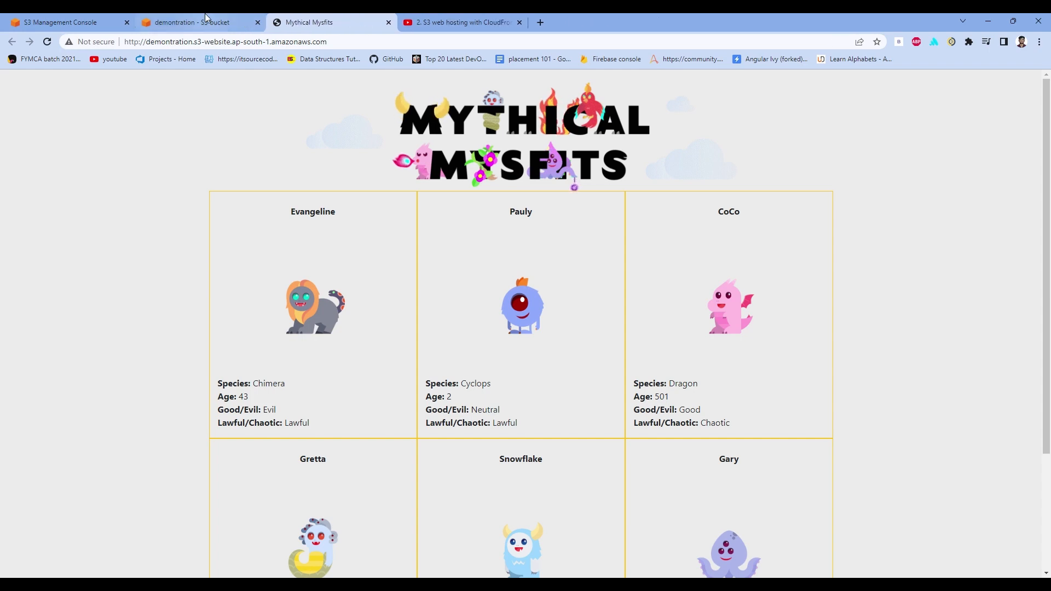
Return to the demontration bucket, search the AWS services for "cloudf" and open CloudFront in a new browser tab
left_click(211, 22)
key("ctrl+minus")
key("ctrl+minus")
scroll(366, 296, "up", 10)
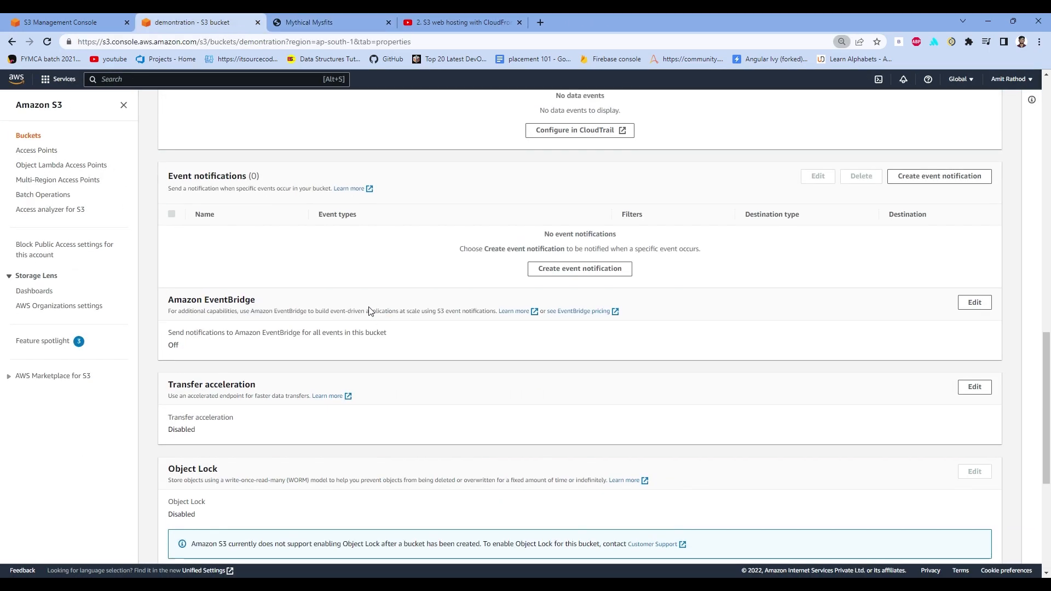
scroll(370, 311, "up", 5)
scroll(370, 311, "up", 7)
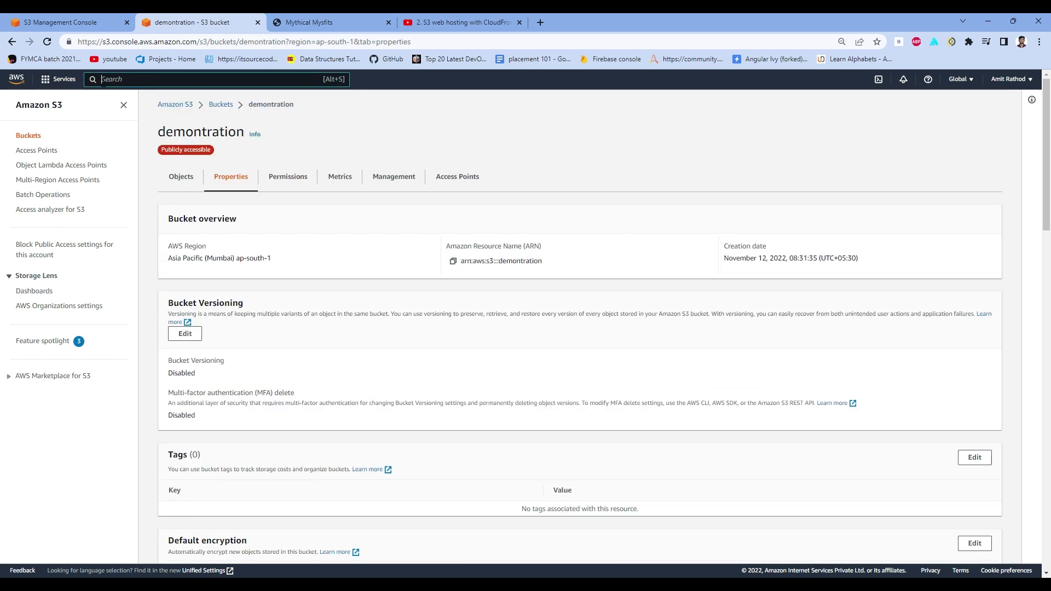
left_click(129, 79)
type("cloud")
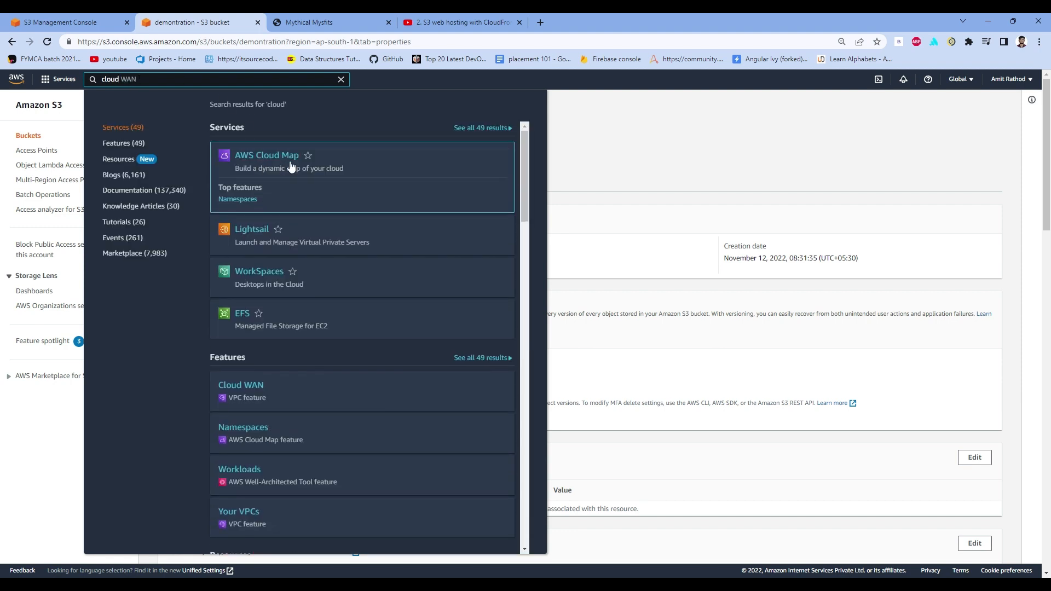
type("f")
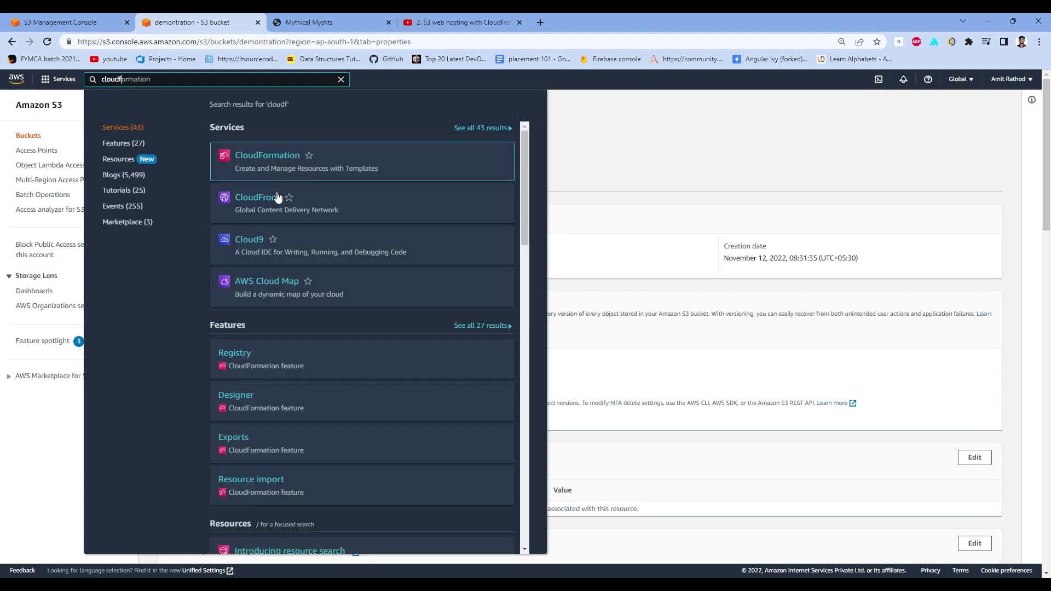
middle_click(286, 209)
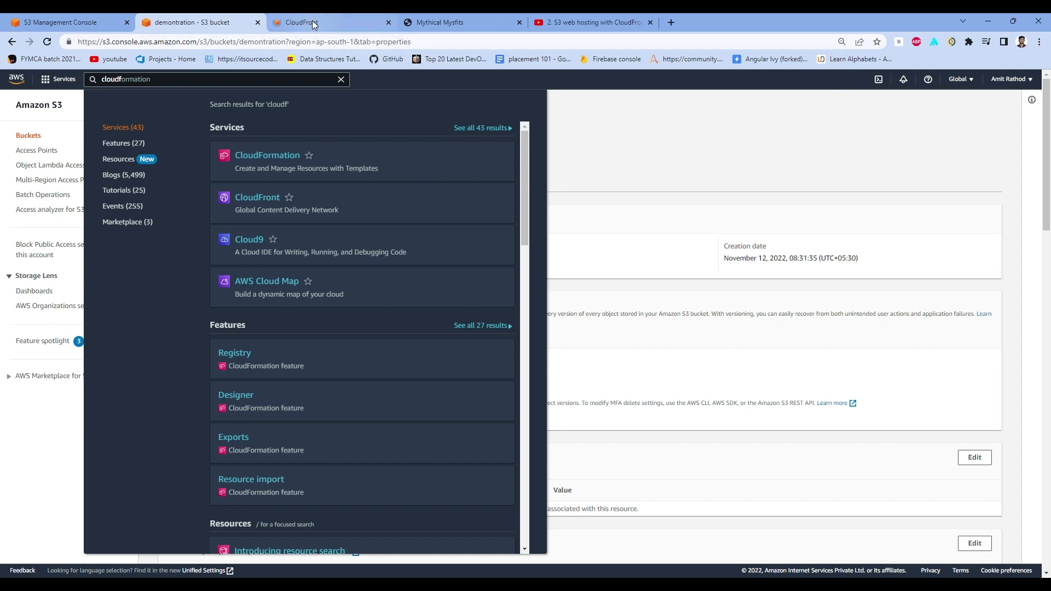
Switch to CloudFront, start creating a distribution and show the available origin domains
left_click(312, 21)
key("ctrl+plus")
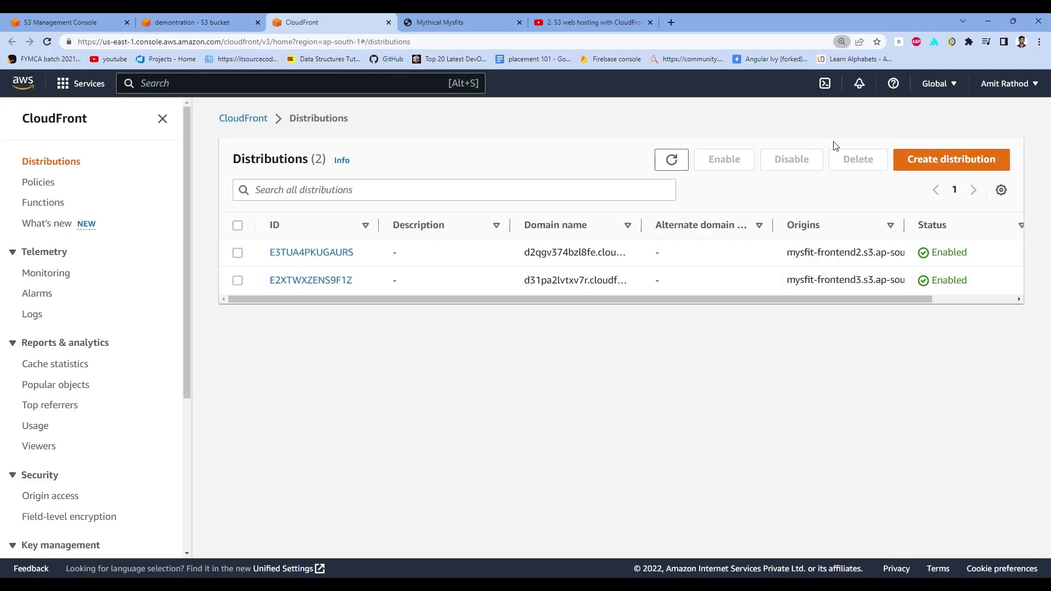
left_click(953, 159)
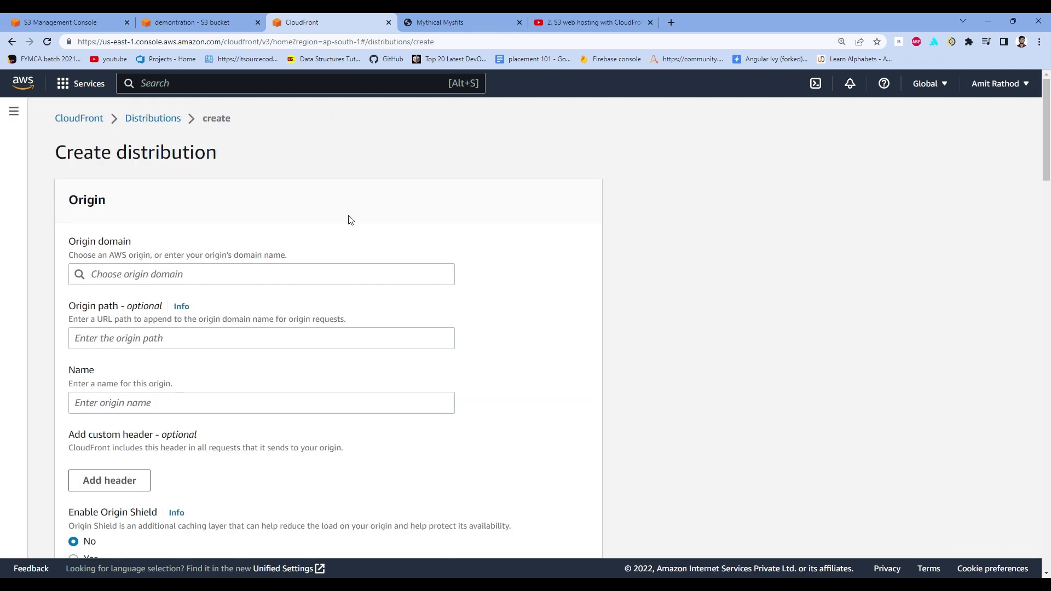
left_click(220, 280)
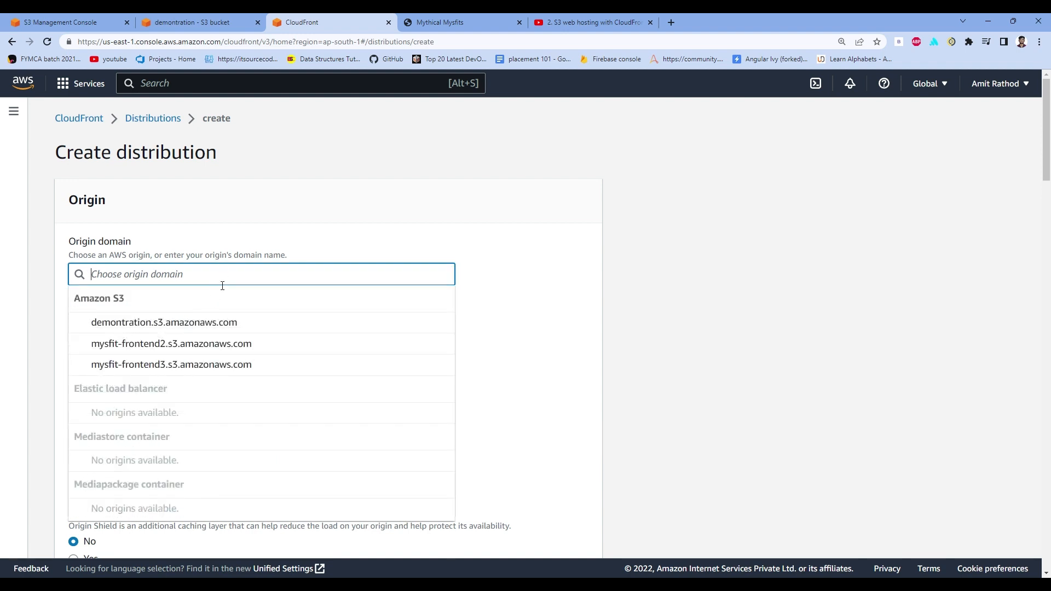
left_click(230, 19)
left_click(648, 164)
scroll(399, 352, "down", 12)
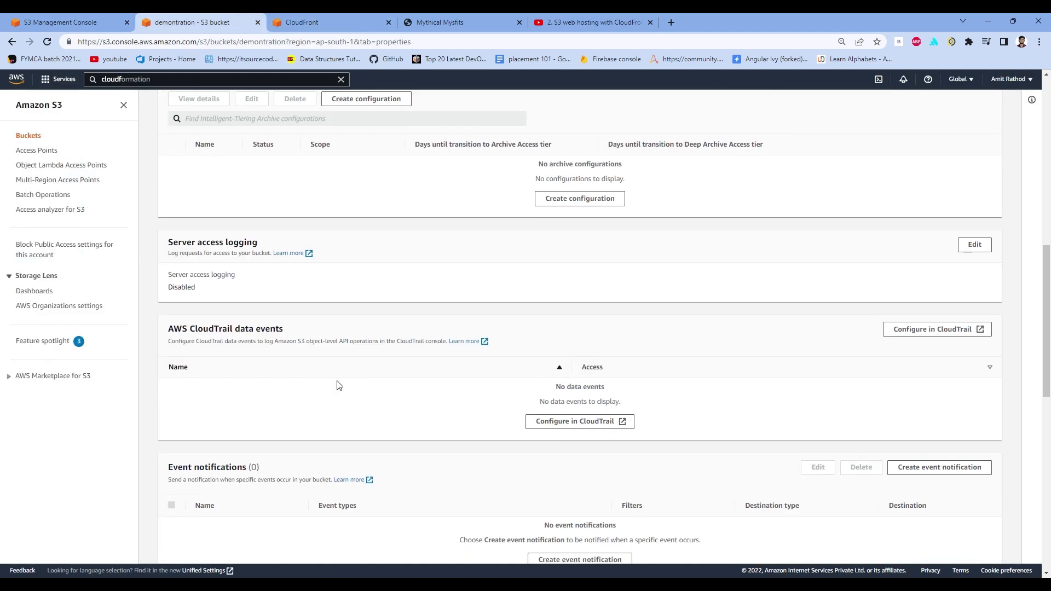
scroll(337, 385, "down", 10)
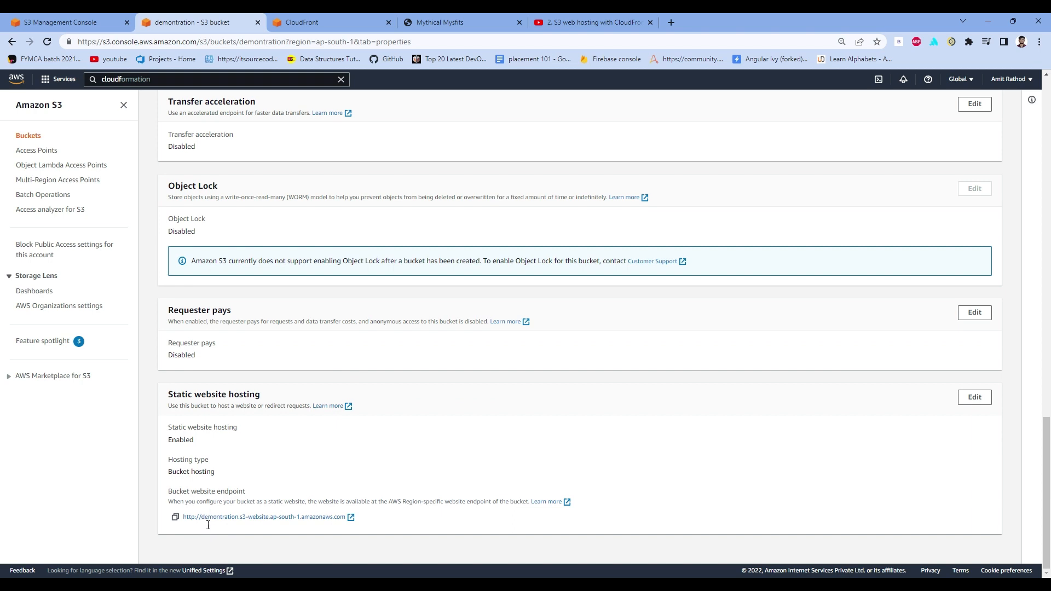
left_click_drag(202, 519, 350, 524)
key("ctrl+c")
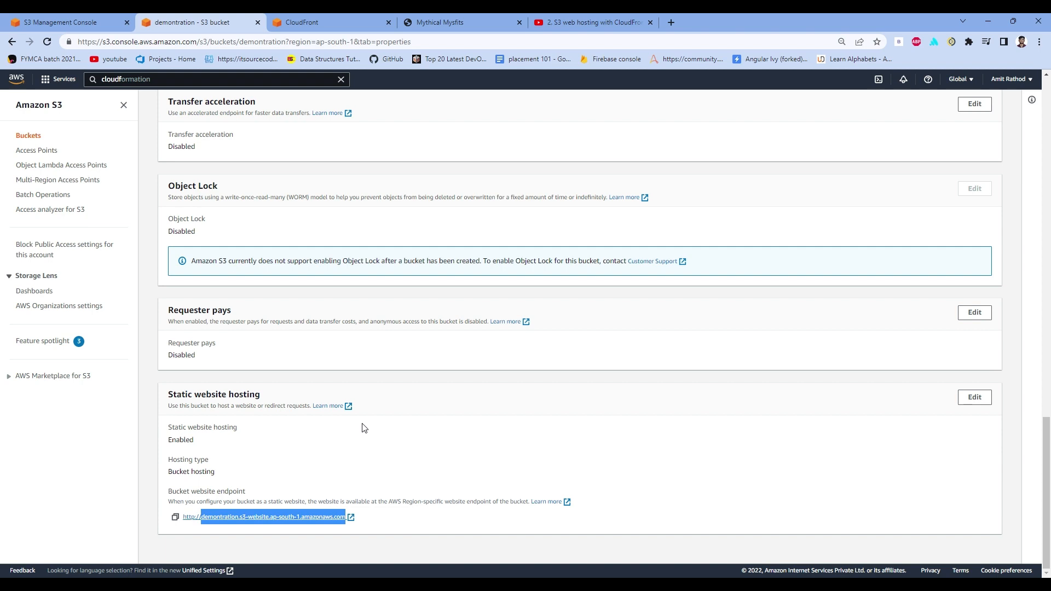
In the new CloudFront distribution, set the origin domain to demontration.s3-website.ap-south-1.amazonaws.com and name the origin oridemo
left_click(279, 16)
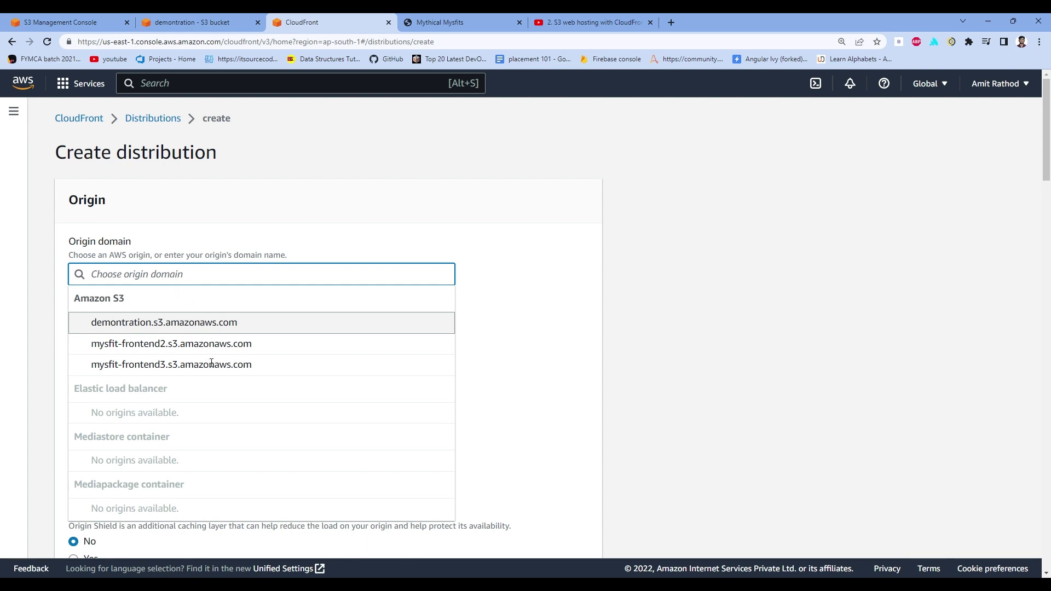
key("ctrl+v")
left_click(353, 295)
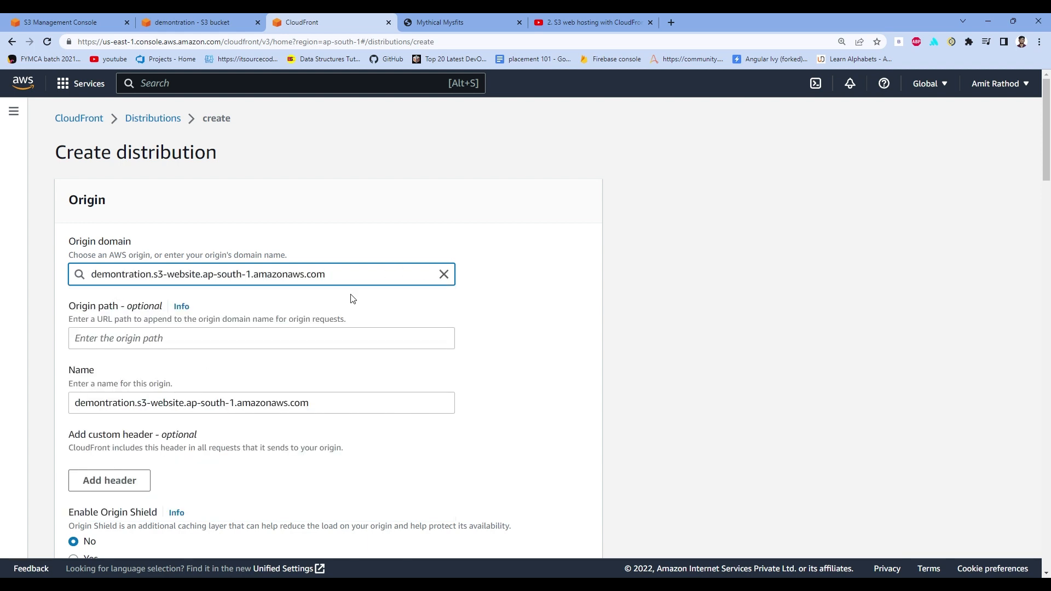
scroll(197, 351, "down", 2)
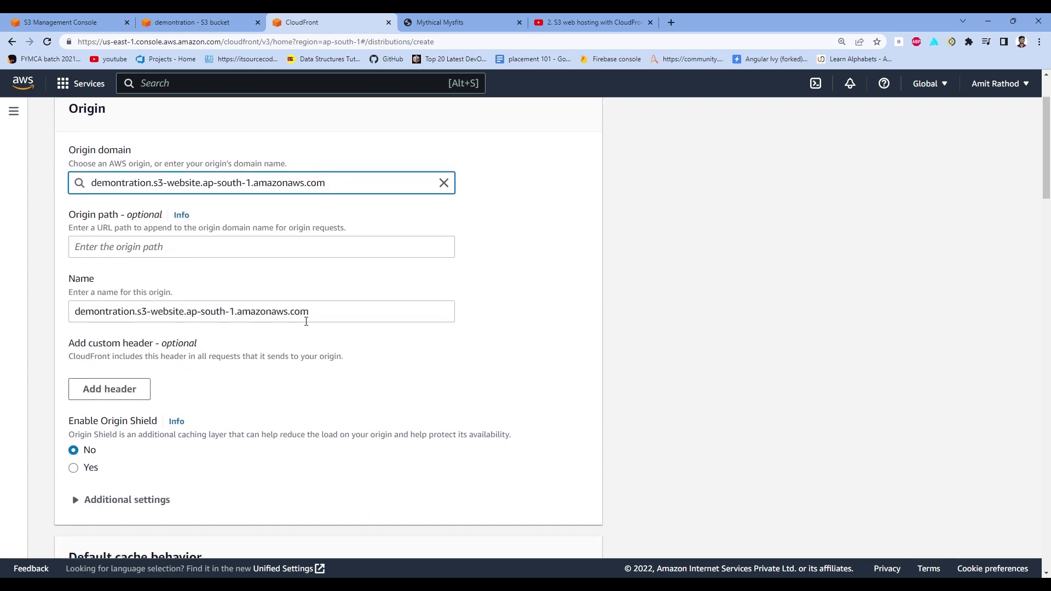
left_click_drag(310, 312, 4, 313)
key("BackSpace")
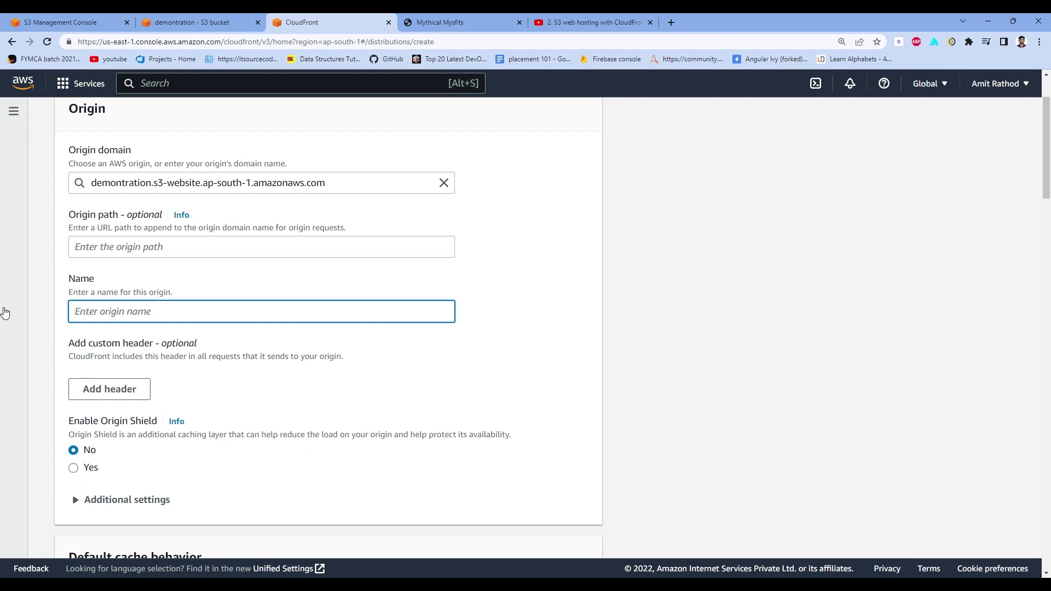
type("oridemo")
Review the remaining distribution settings, keep their defaults and create the distribution
scroll(207, 327, "down", 2)
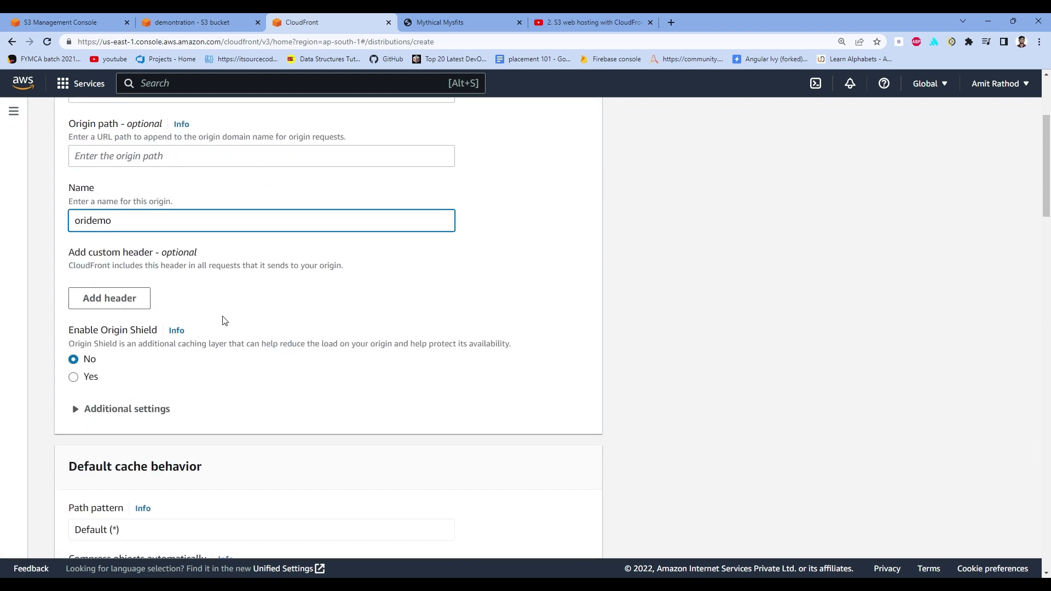
scroll(225, 321, "down", 6)
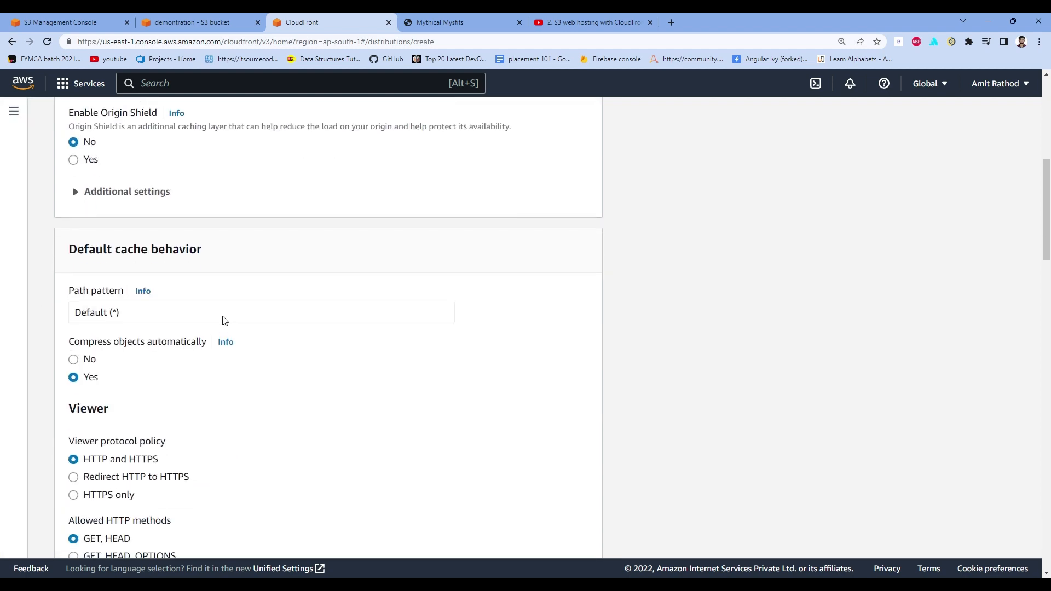
scroll(224, 320, "down", 20)
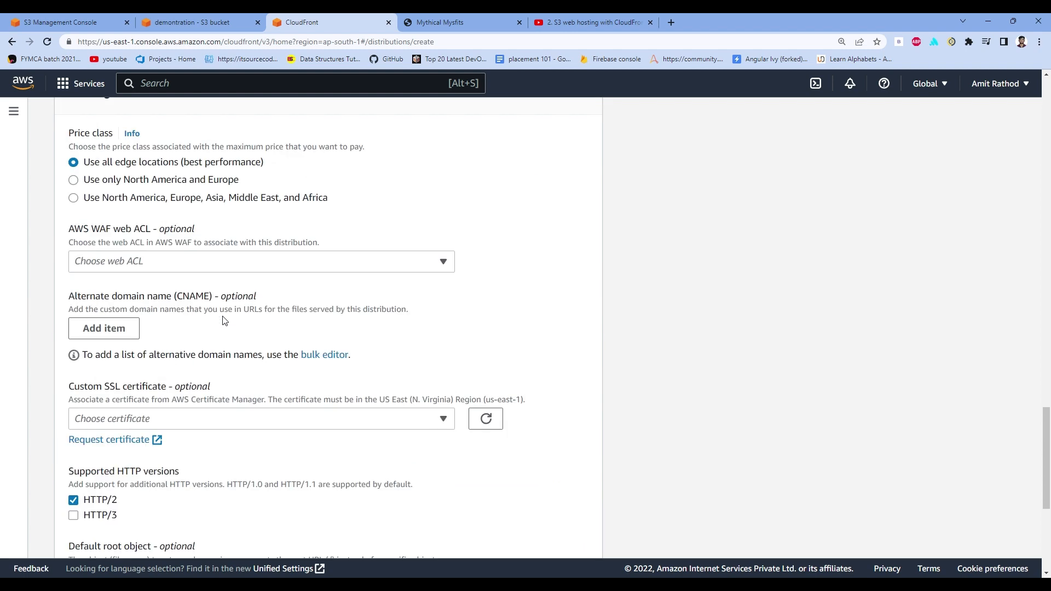
scroll(224, 321, "up", 20)
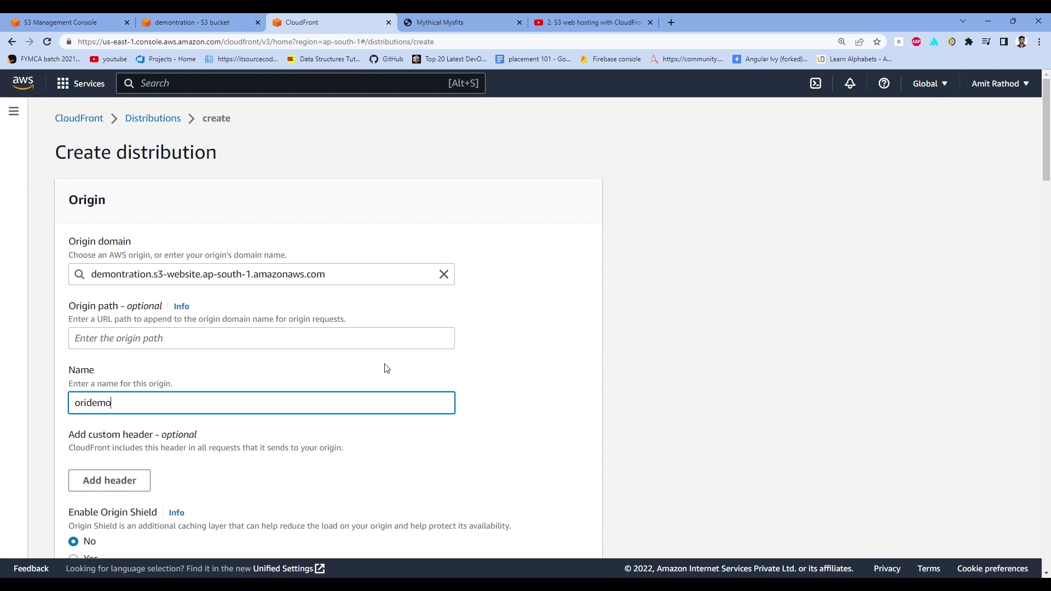
scroll(386, 376, "down", 7)
scroll(386, 376, "down", 20)
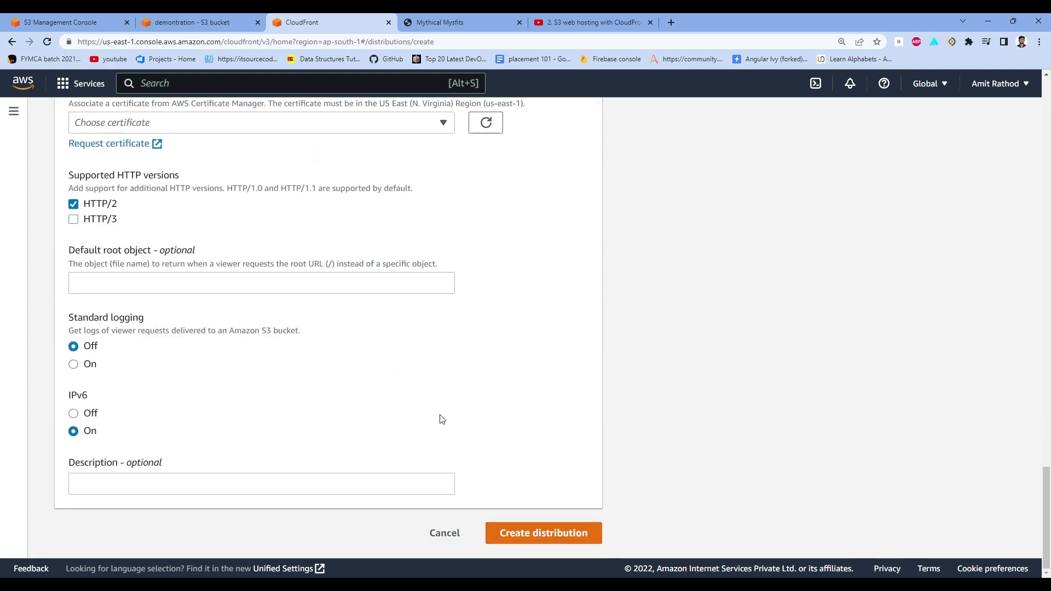
left_click(533, 530)
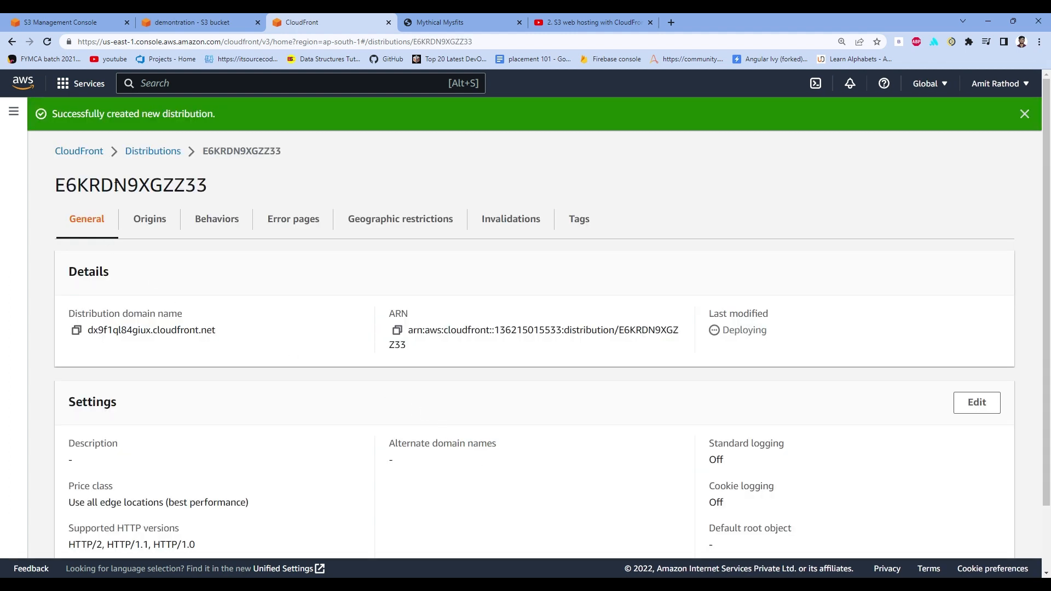
From the distributions list, open the distribution with the demontration origin and copy its distribution domain name
left_click(142, 153)
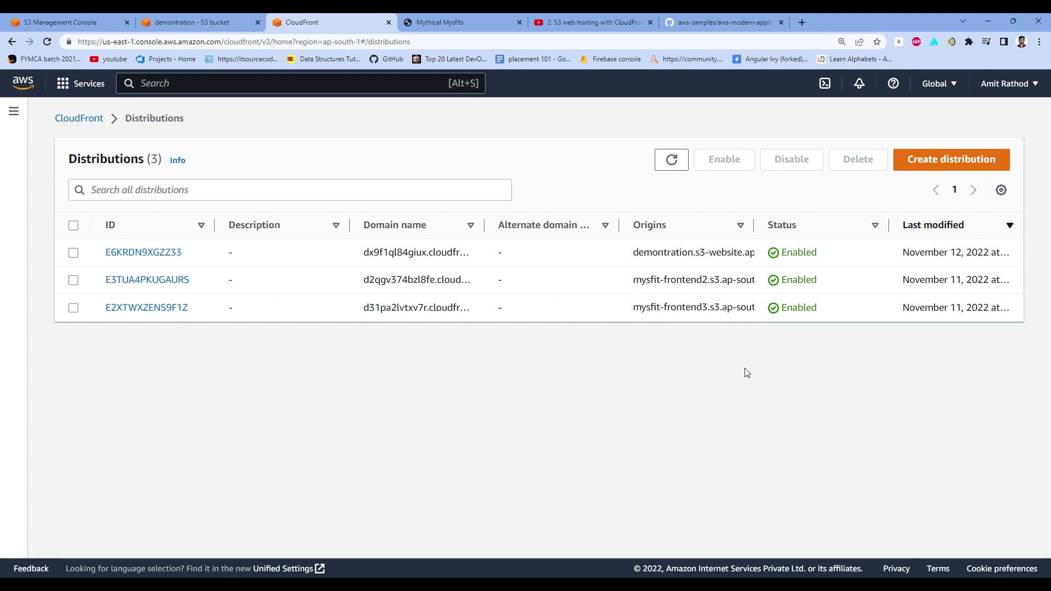
left_click(176, 253)
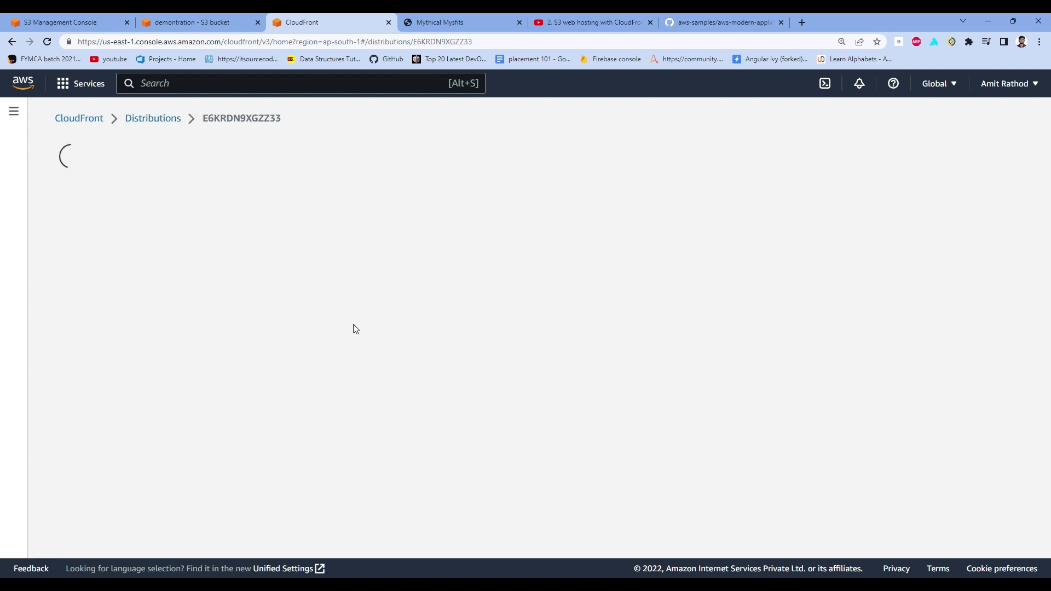
scroll(271, 279, "down", 1)
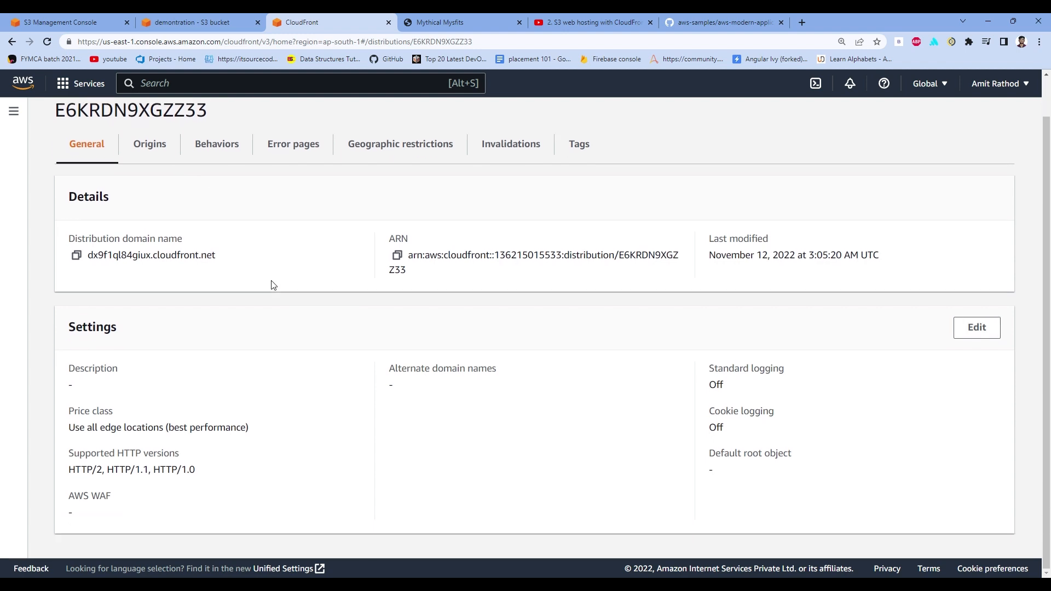
left_click(76, 255)
Open the copied CloudFront domain name in a new browser tab placed beside the S3-hosted Mythical Mysfits page
left_click(439, 22)
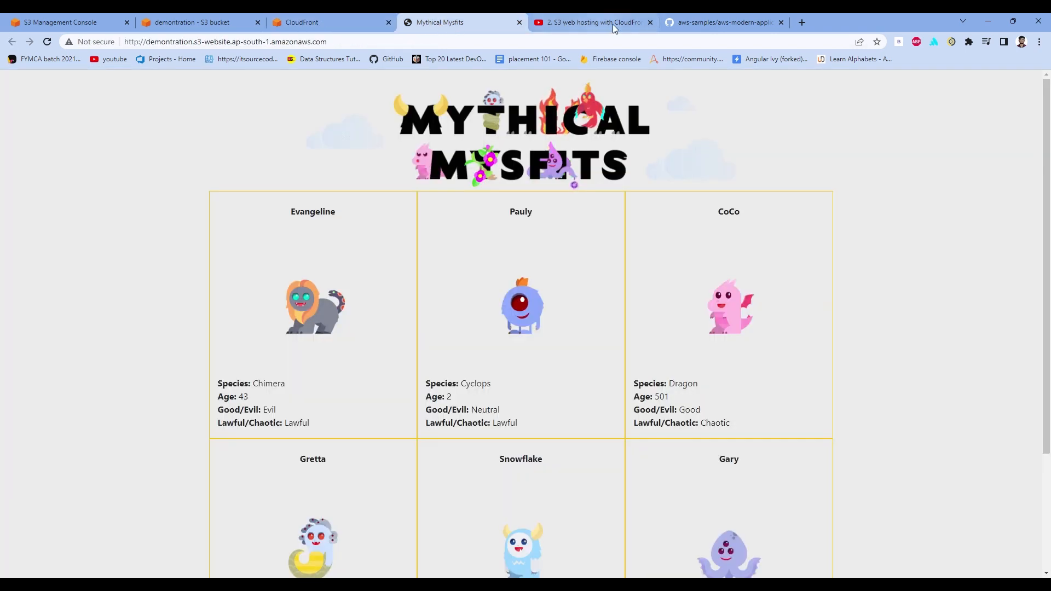
left_click(803, 22)
left_click_drag(794, 25, 556, 34)
key("ctrl+v")
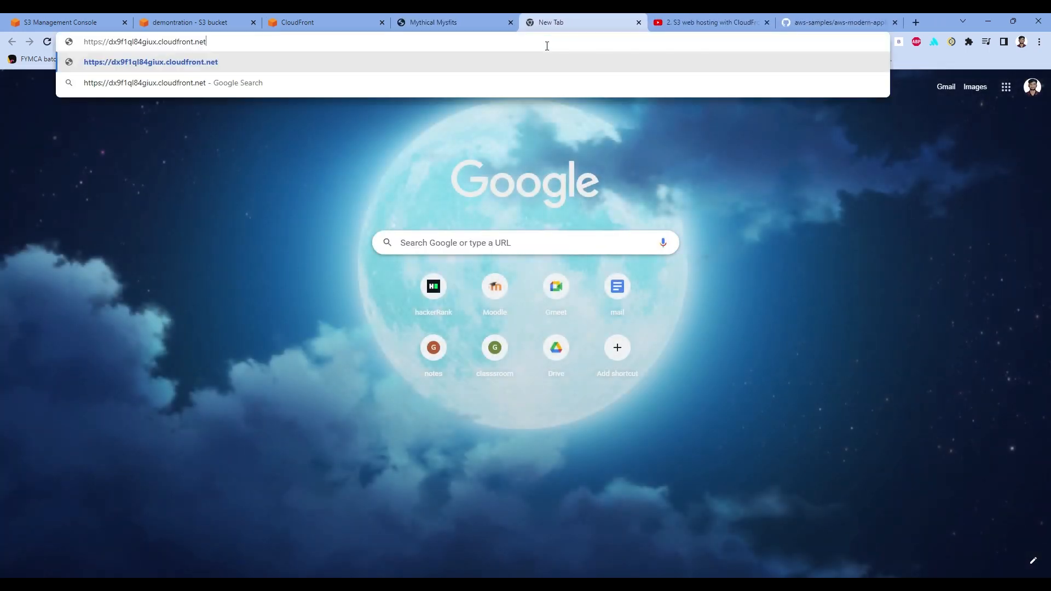
key("Return")
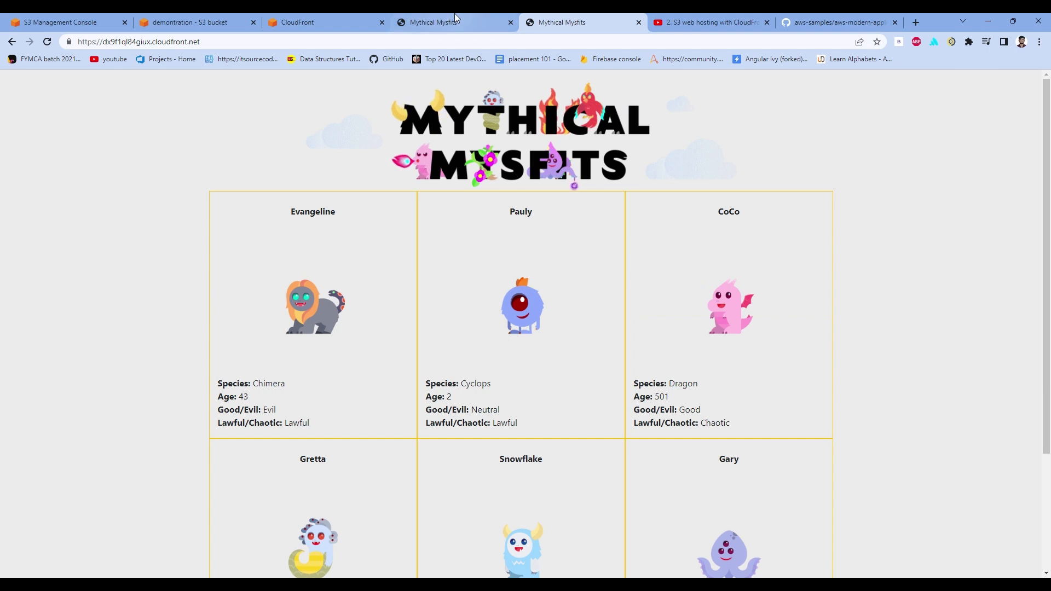
Compare the web addresses of the S3-hosted and CloudFront-served Mythical Mysfits pages
left_click(421, 27)
left_click(126, 41)
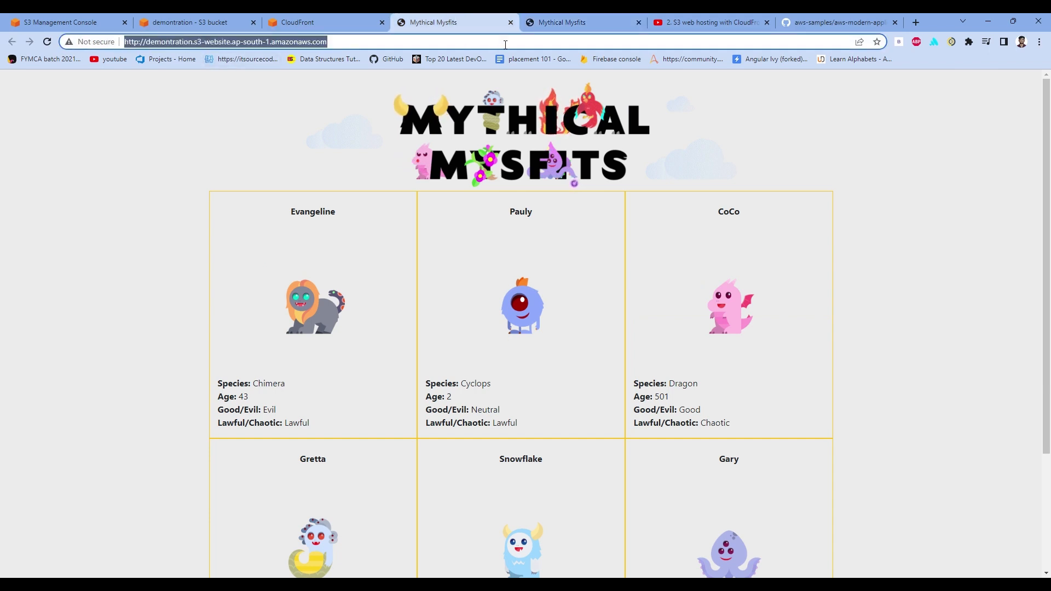
left_click(564, 22)
left_click_drag(200, 41, 144, 50)
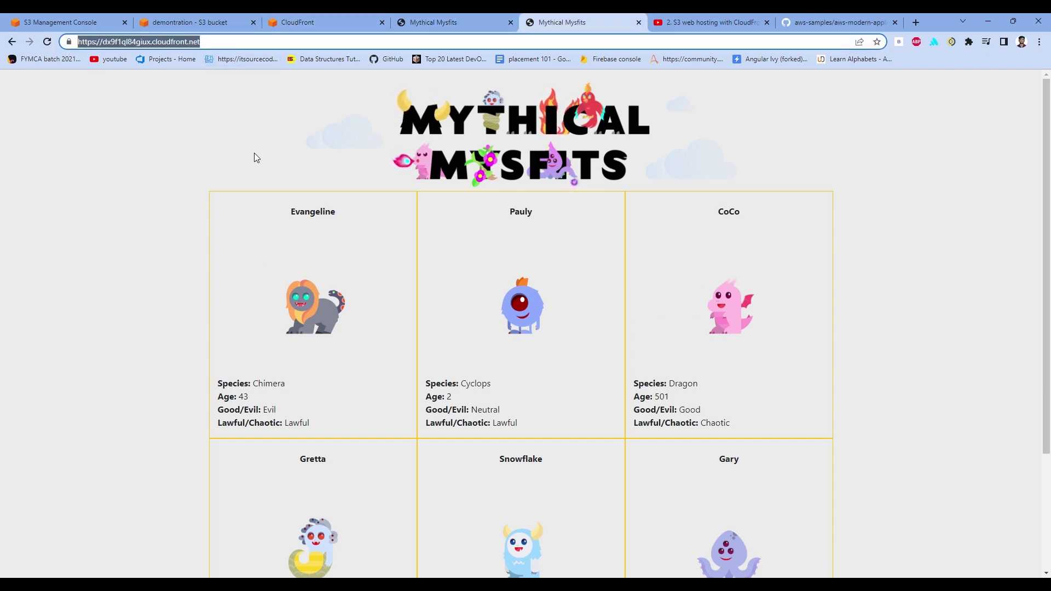
left_click(313, 302)
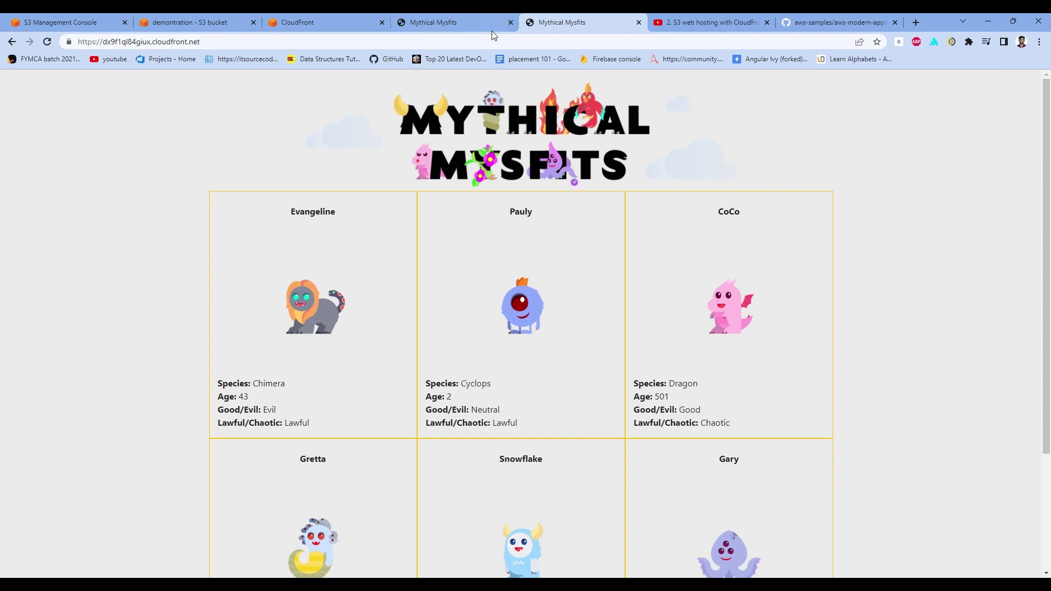
left_click(455, 20)
Return to the CloudFront distribution and open its oridemo origin for editing
left_click(340, 19)
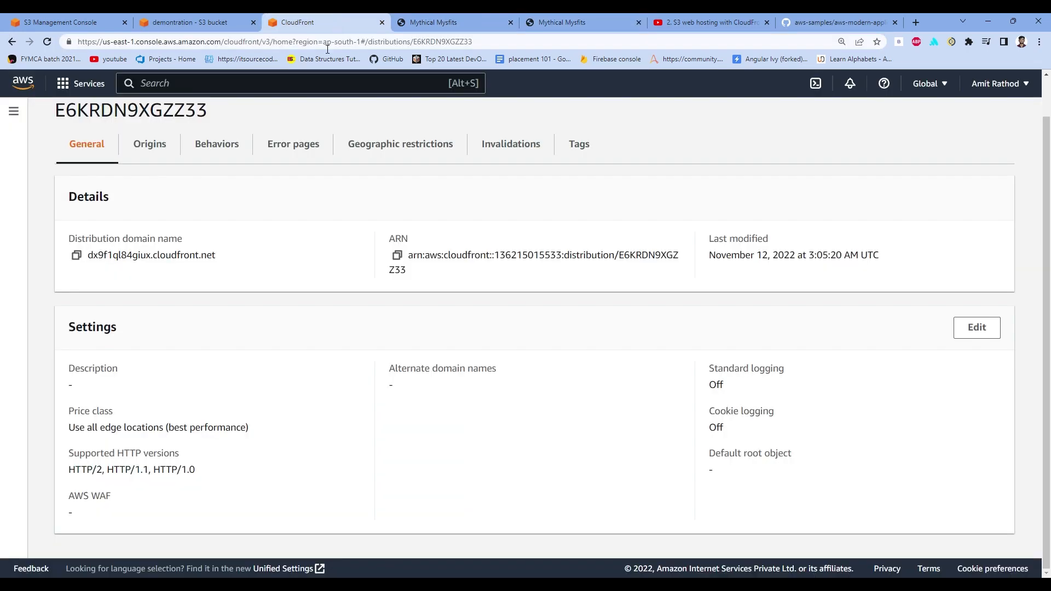
key("ctrl+minus")
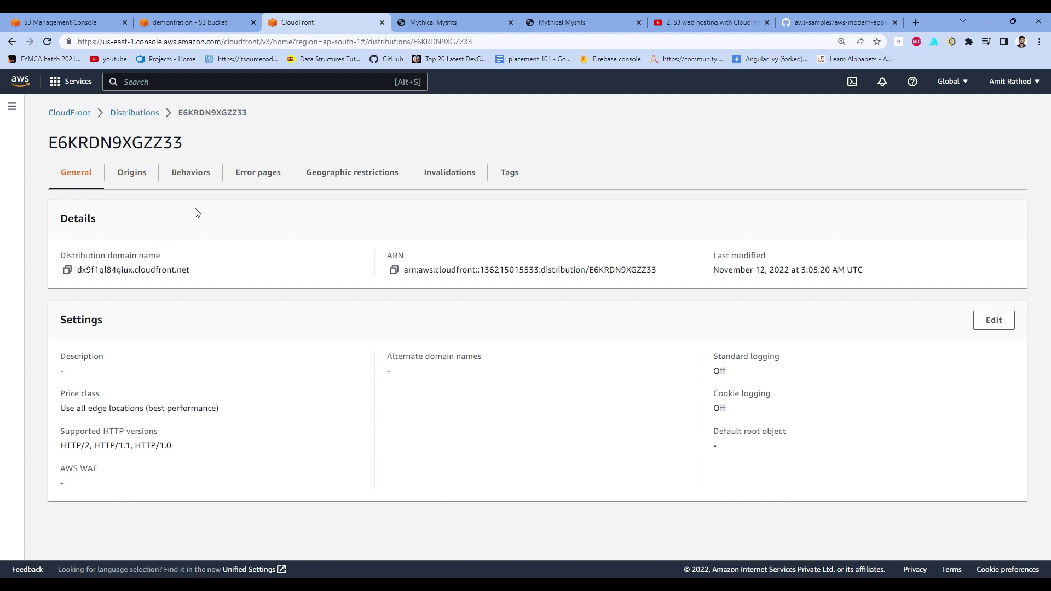
left_click(145, 178)
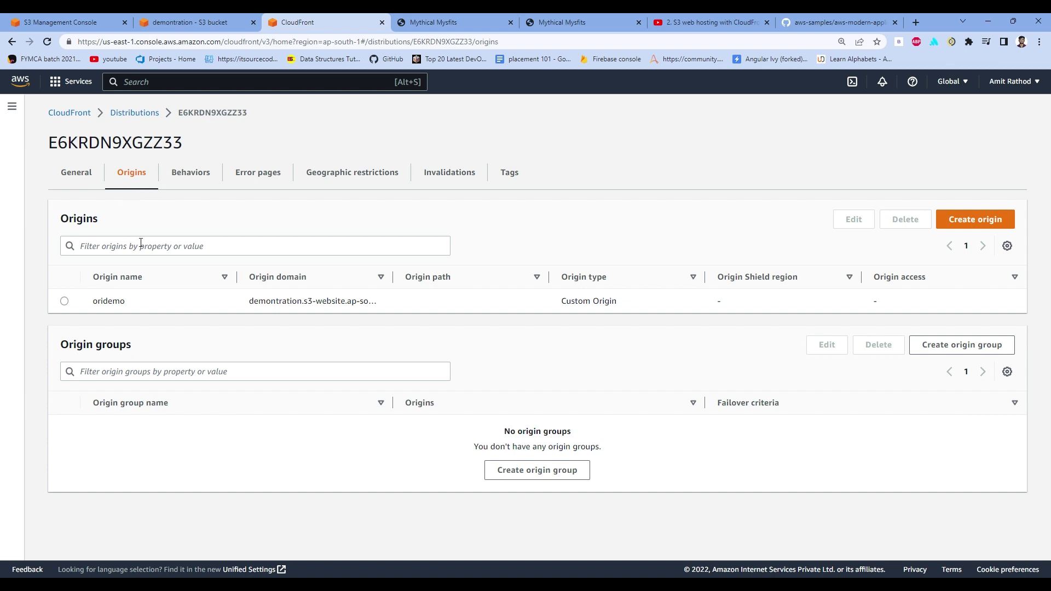
left_click(66, 302)
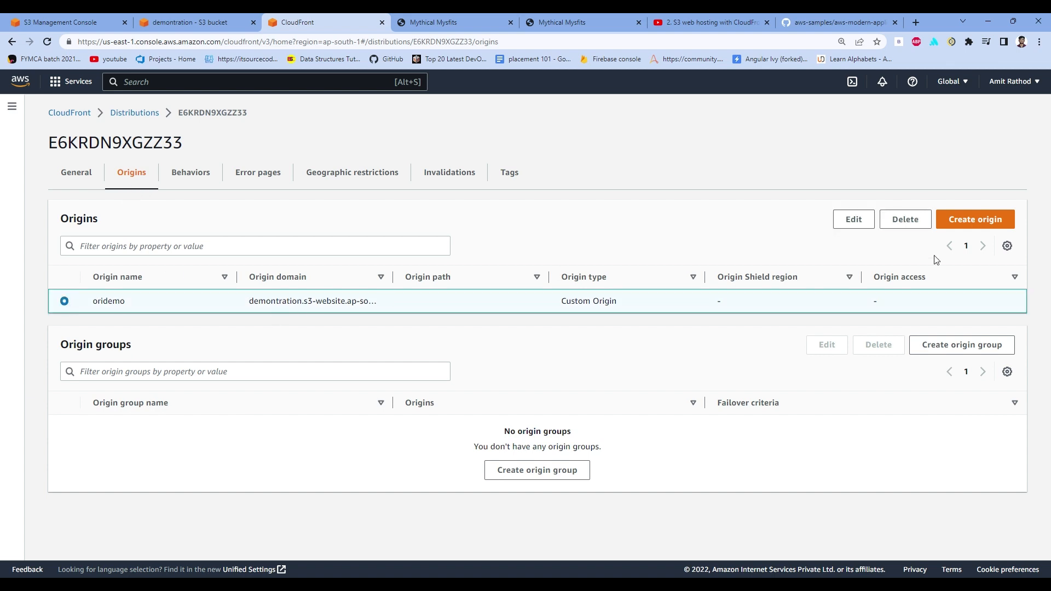
left_click(854, 220)
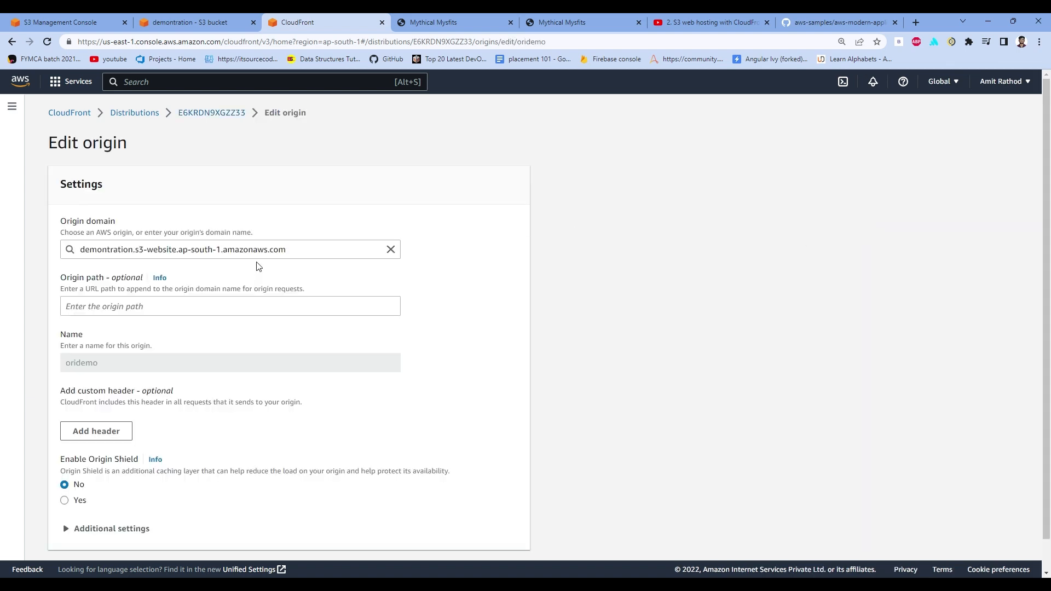
Replace the origin domain with the demontration.s3.amazonaws.com bucket option
left_click(194, 251)
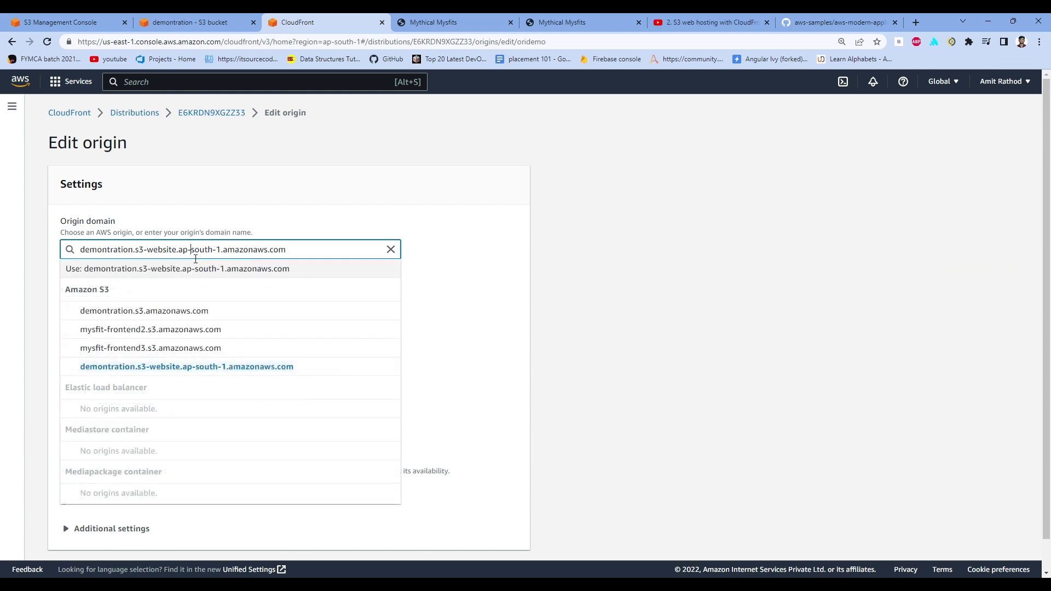
left_click_drag(292, 257, 139, 256)
key("BackSpace")
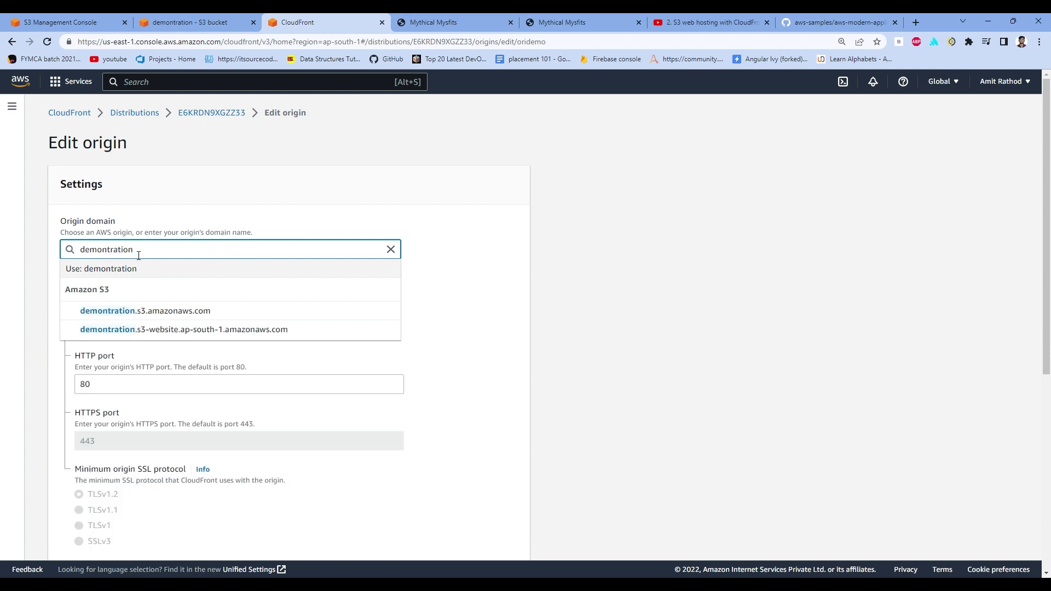
left_click(169, 311)
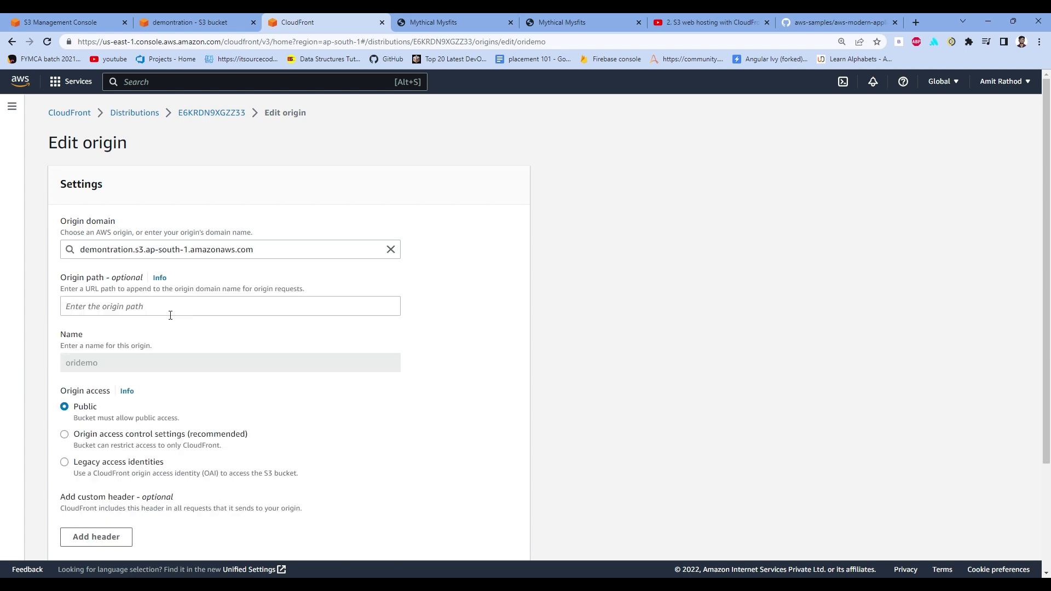
left_click(263, 255)
left_click_drag(274, 256, 139, 257)
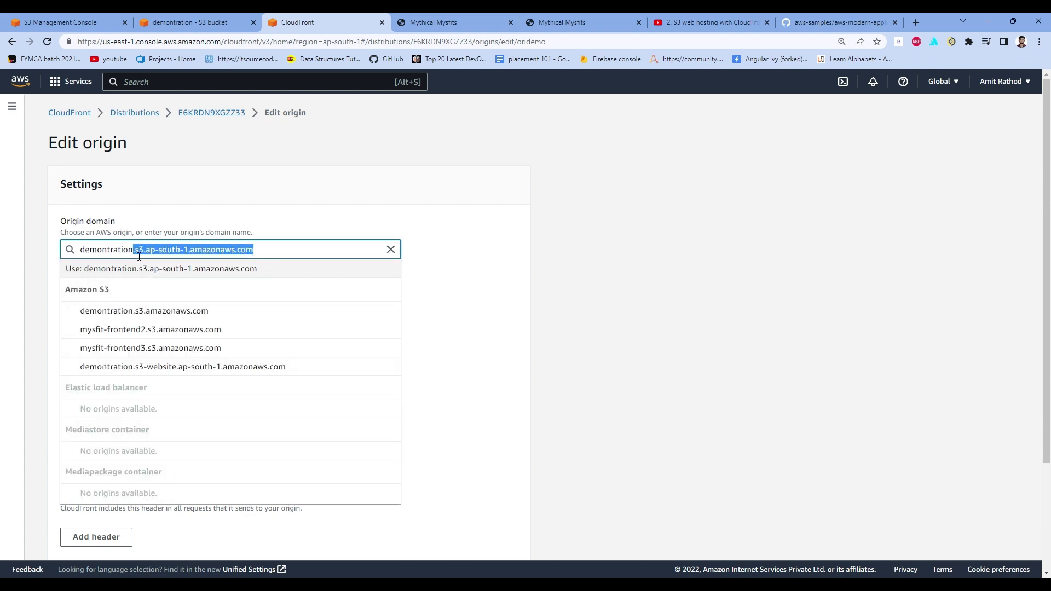
left_click(415, 222)
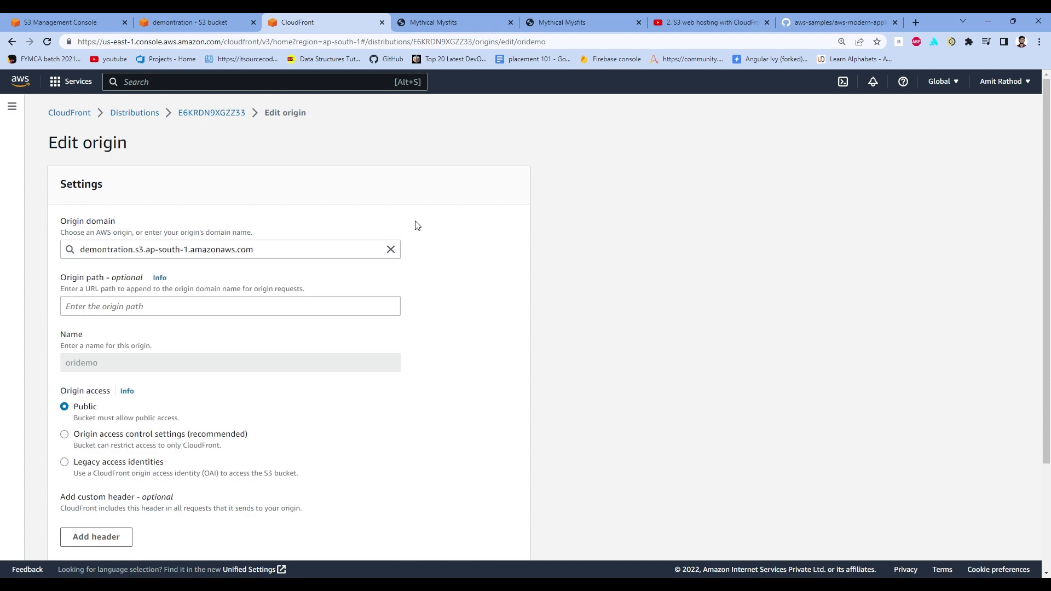
left_click(304, 250)
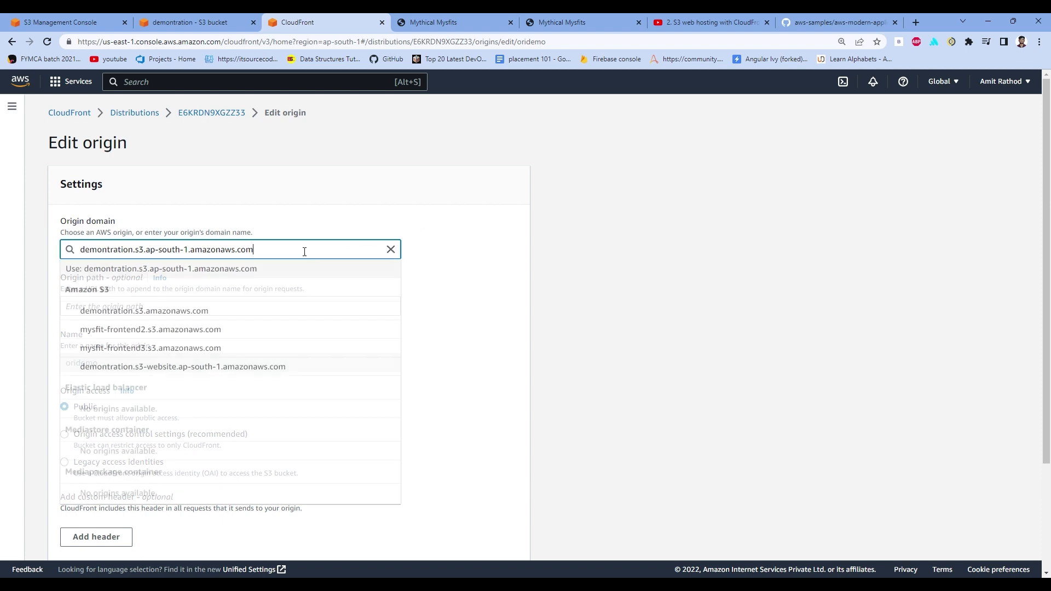
left_click(305, 218)
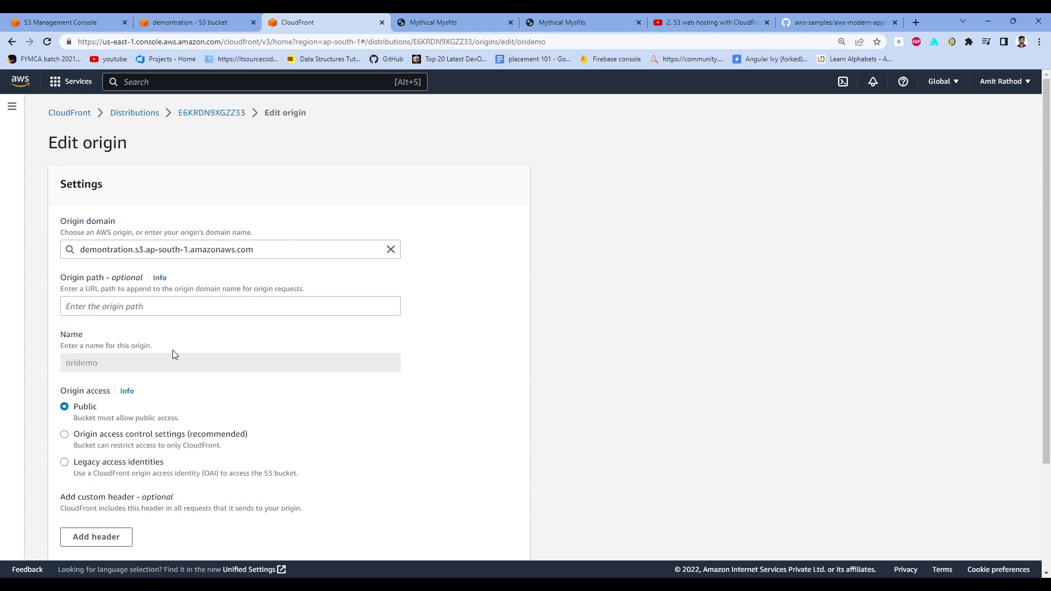
scroll(157, 361, "down", 2)
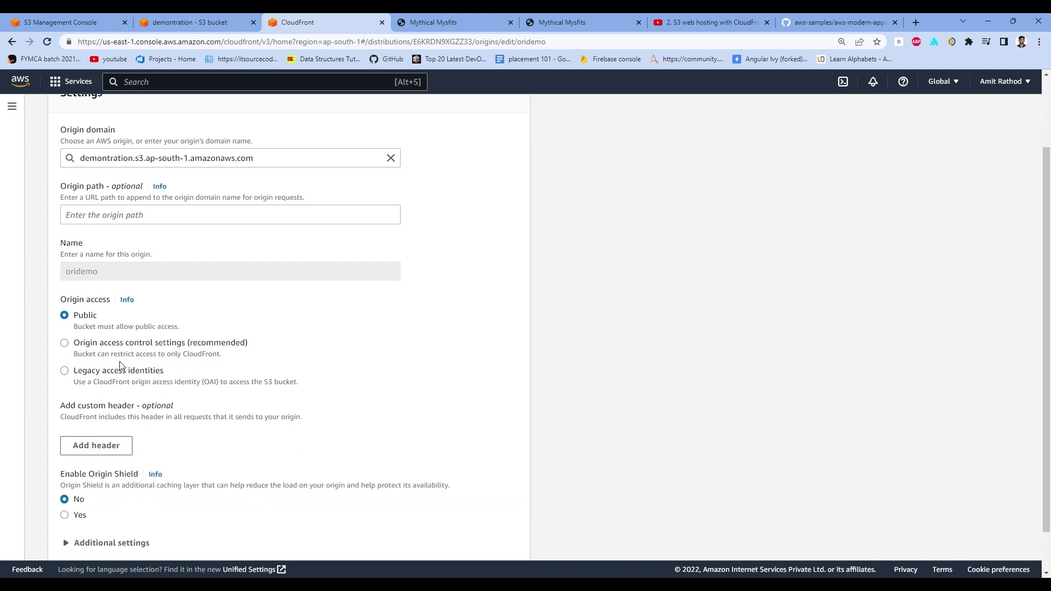
Set the origin access to legacy access identities using a new OAI named OAILab, and allow the bucket policy update
left_click(65, 370)
scroll(214, 395, "down", 2)
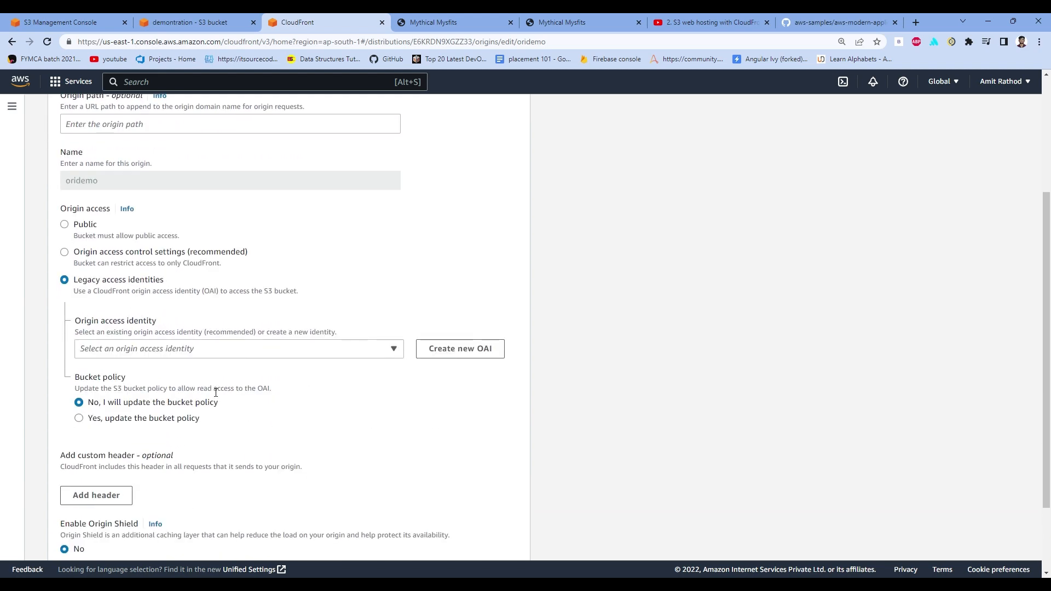
left_click(459, 349)
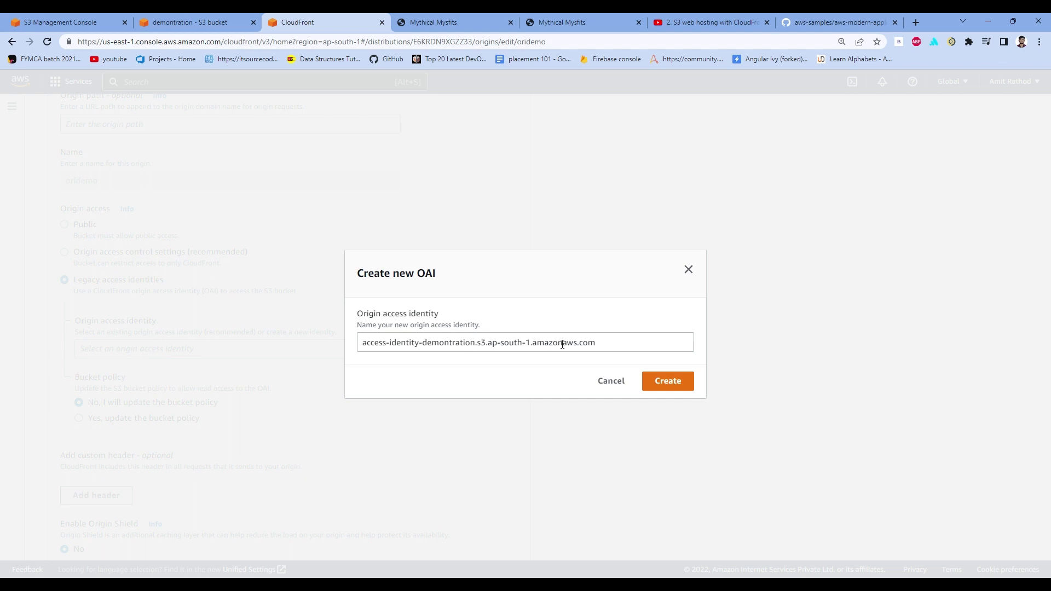
left_click_drag(609, 347, 347, 347)
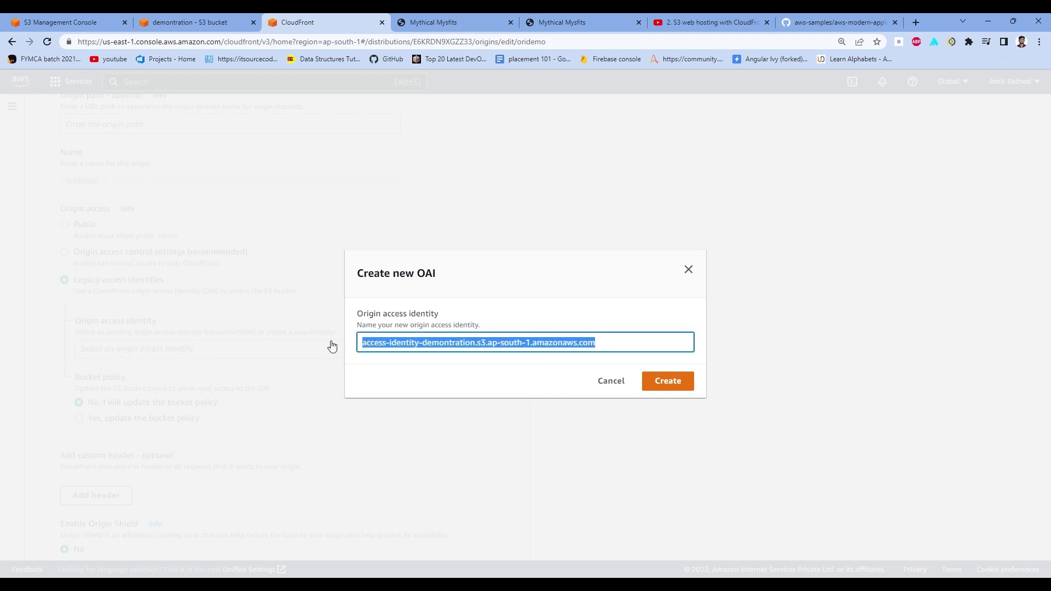
key("BackSpace")
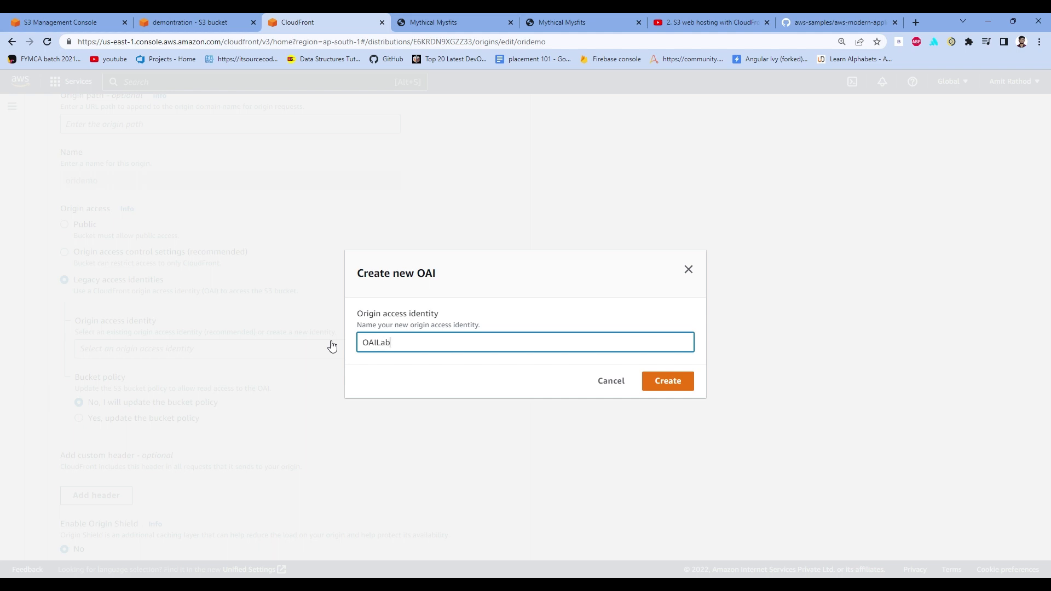
left_click(667, 383)
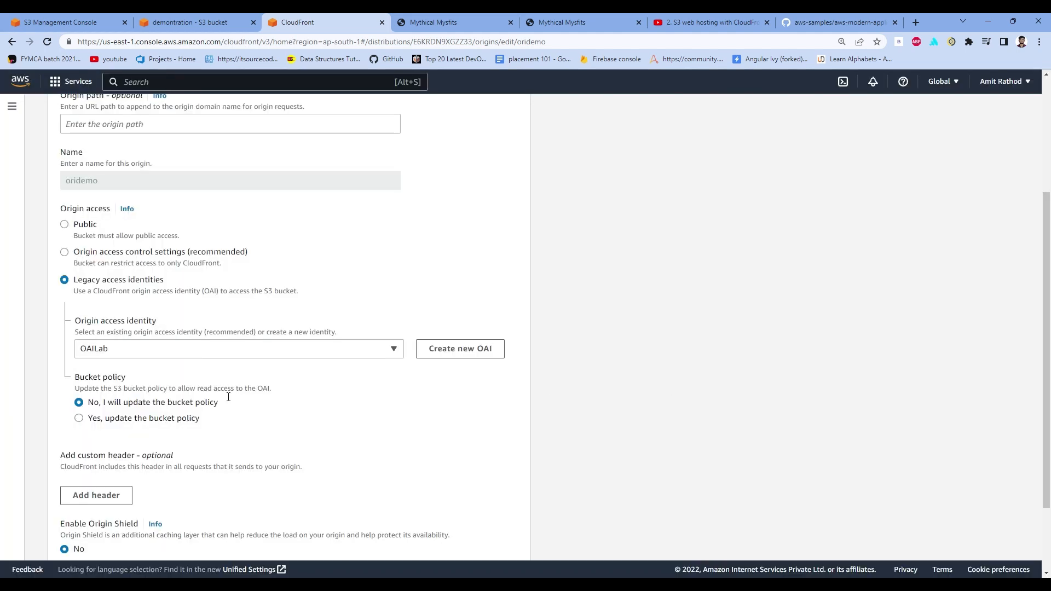
left_click(80, 419)
scroll(351, 407, "down", 2)
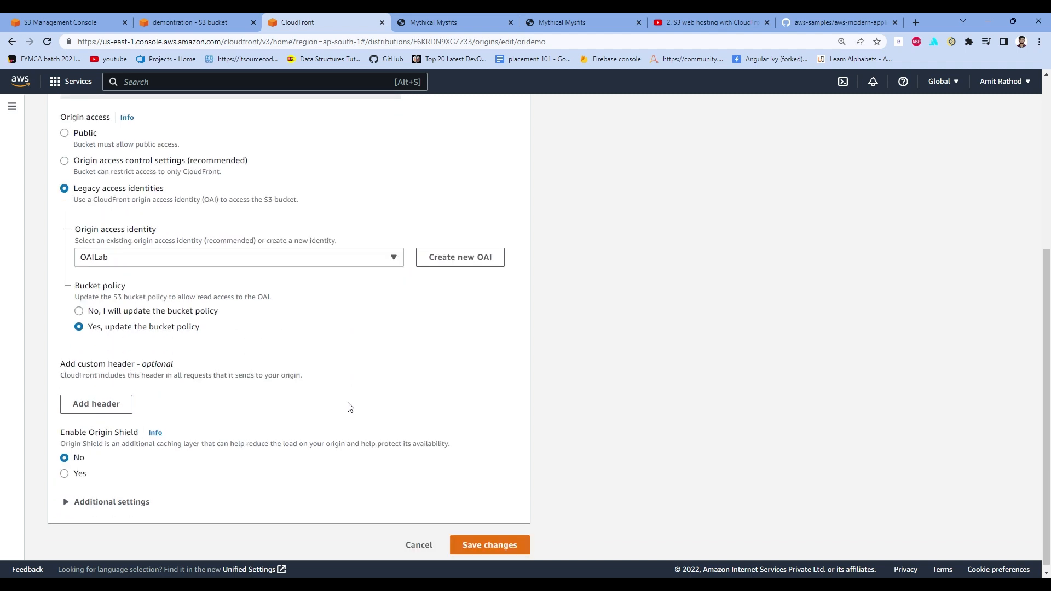
Enable Origin Shield for the origin in the Asia Pacific (Mumbai) ap-south-1 region
left_click(65, 474)
scroll(352, 425, "down", 2)
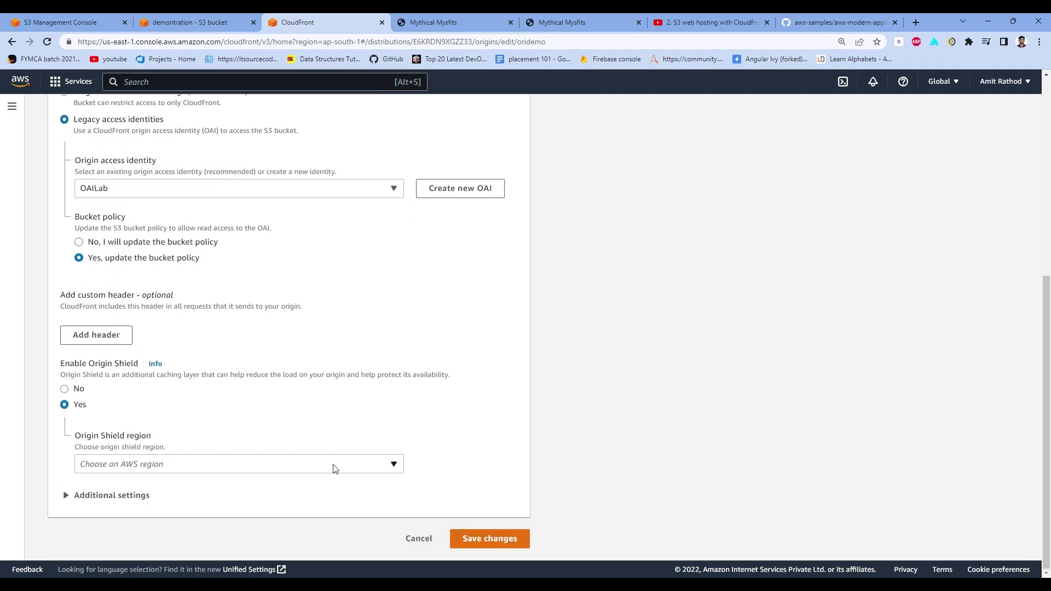
left_click(334, 467)
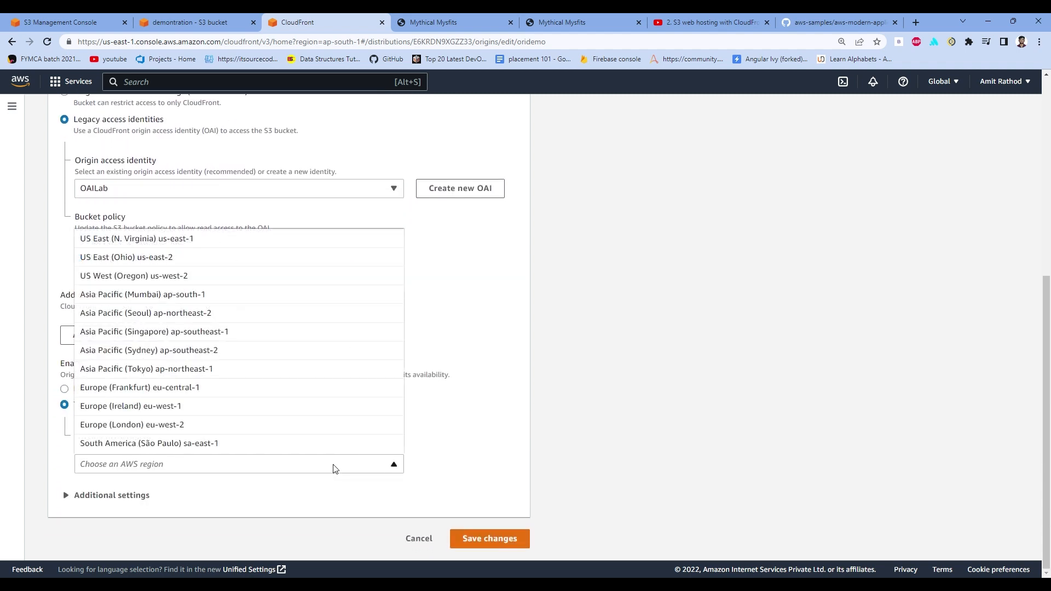
left_click(274, 295)
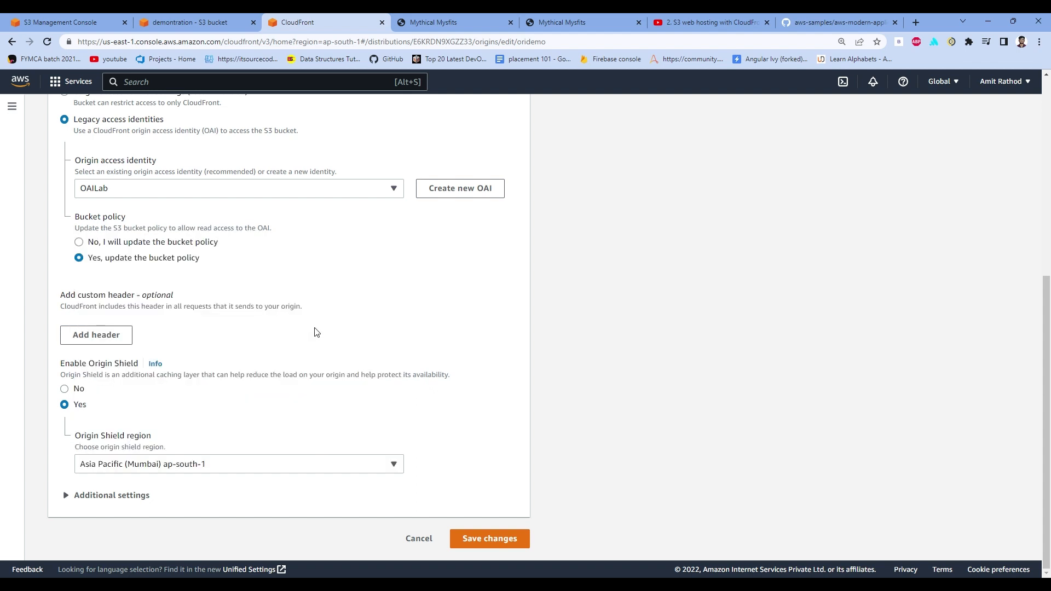
left_click(303, 463)
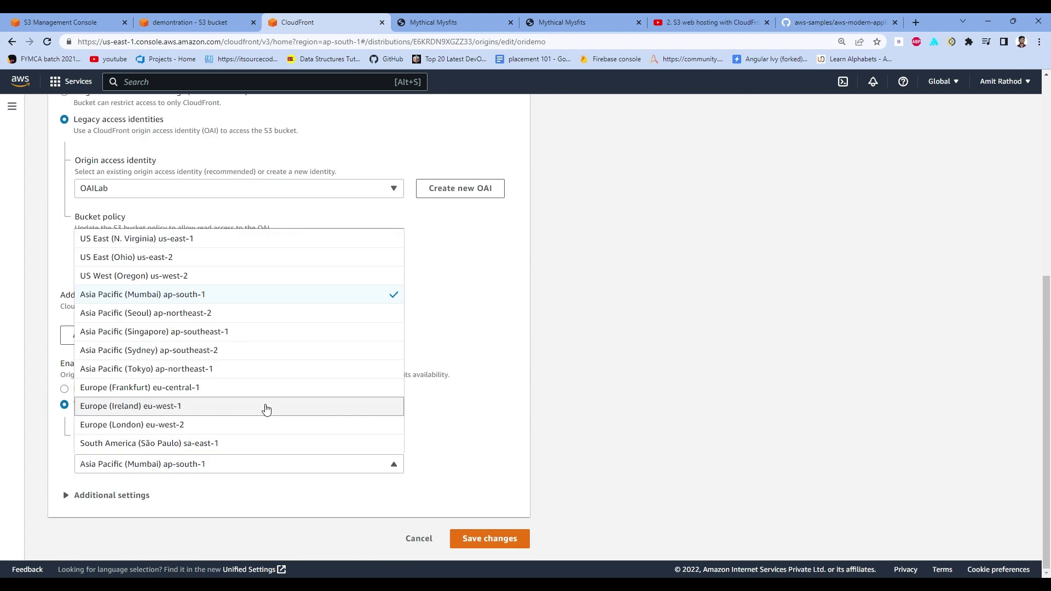
left_click(475, 420)
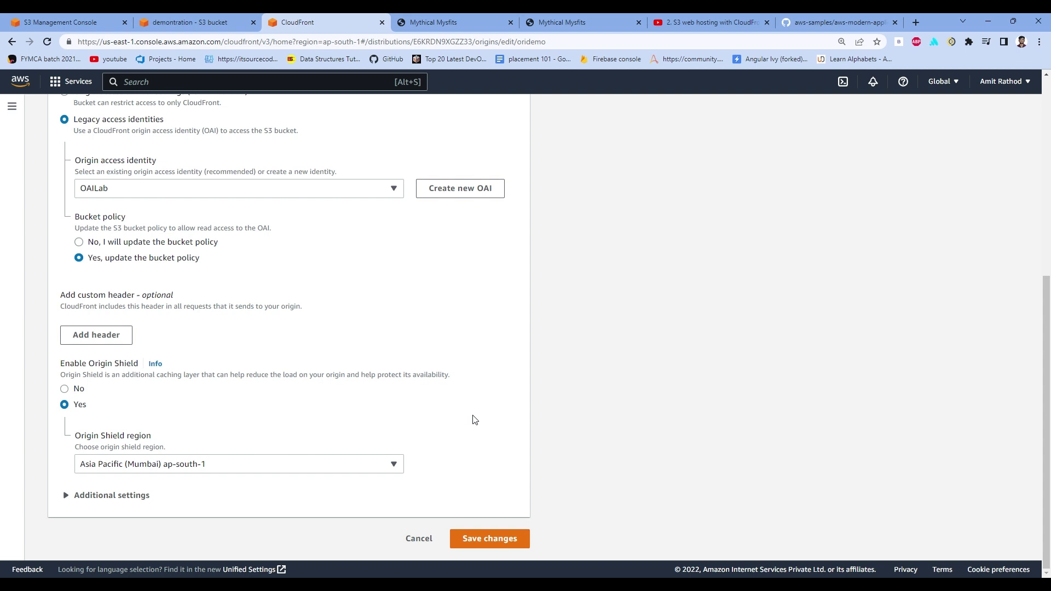
Review the oridemo origin settings and save the changes
scroll(474, 420, "up", 5)
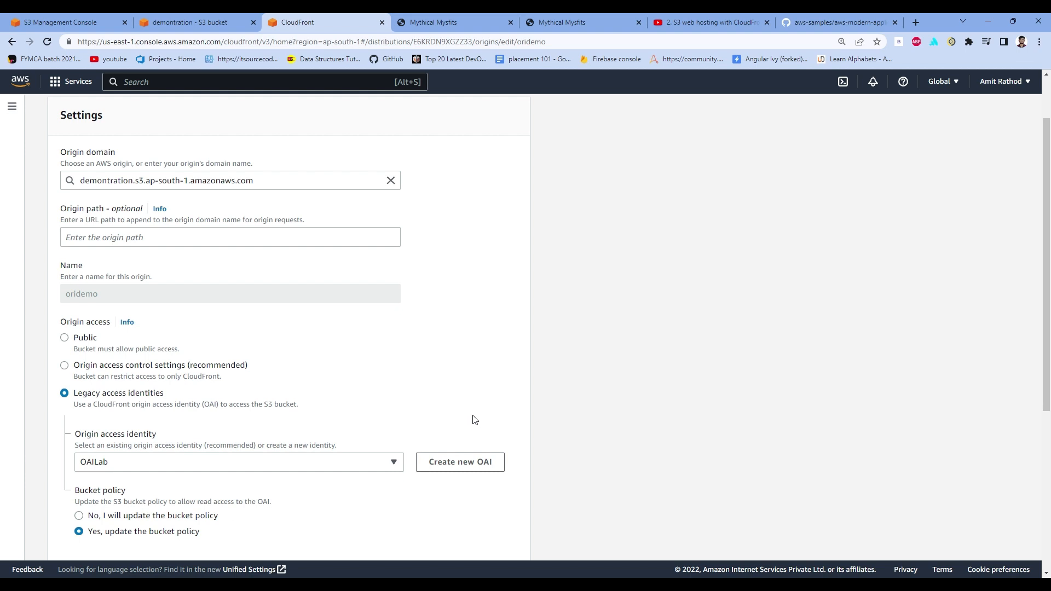
scroll(475, 420, "down", 2)
scroll(475, 420, "down", 4)
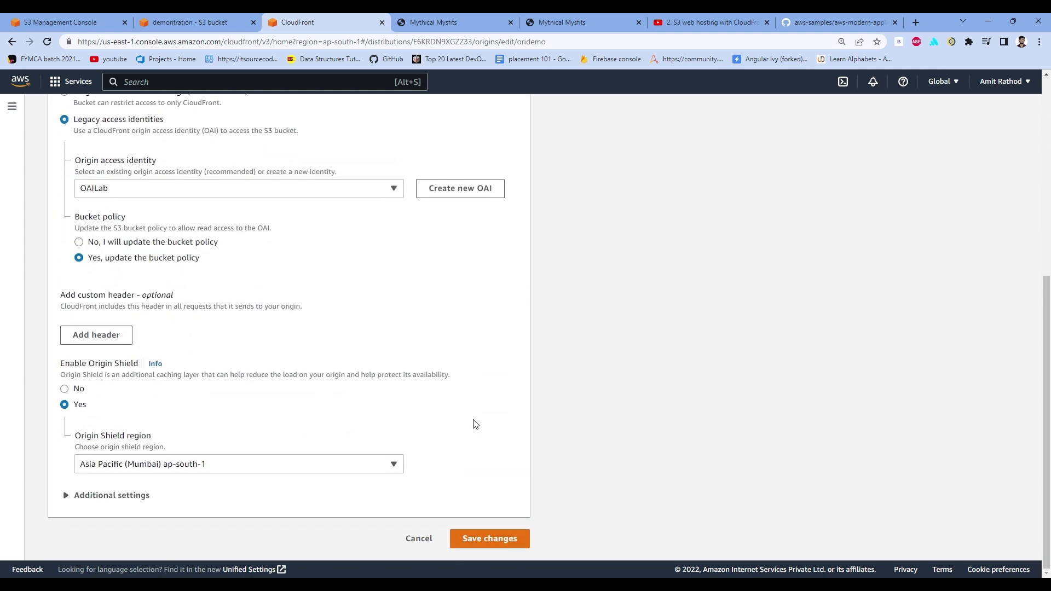
left_click(505, 539)
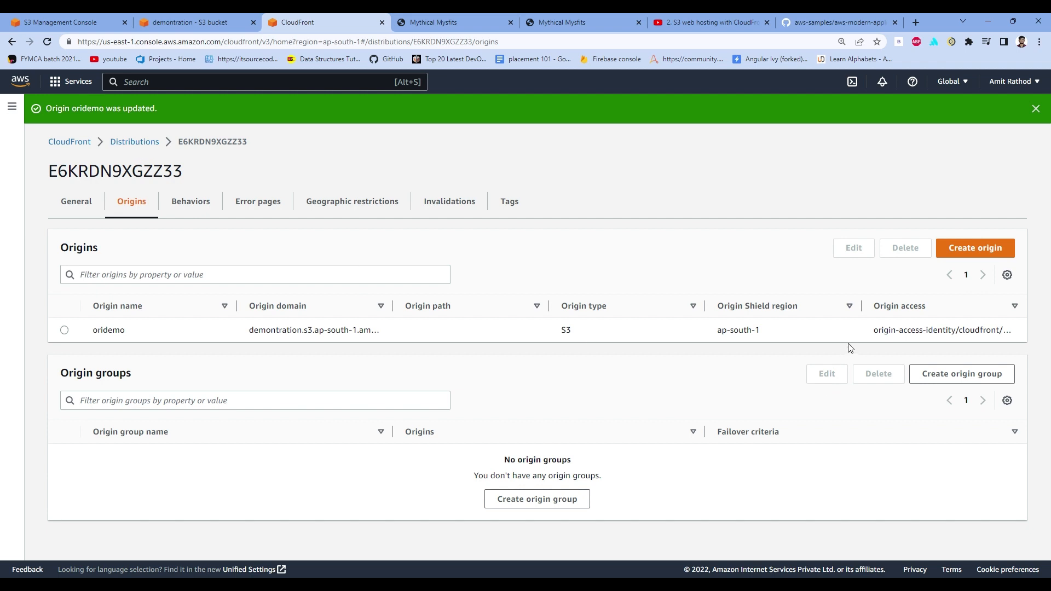
Check the updated origin's access identity and the distribution's deployment status in the distributions list
left_click_drag(874, 330, 1016, 334)
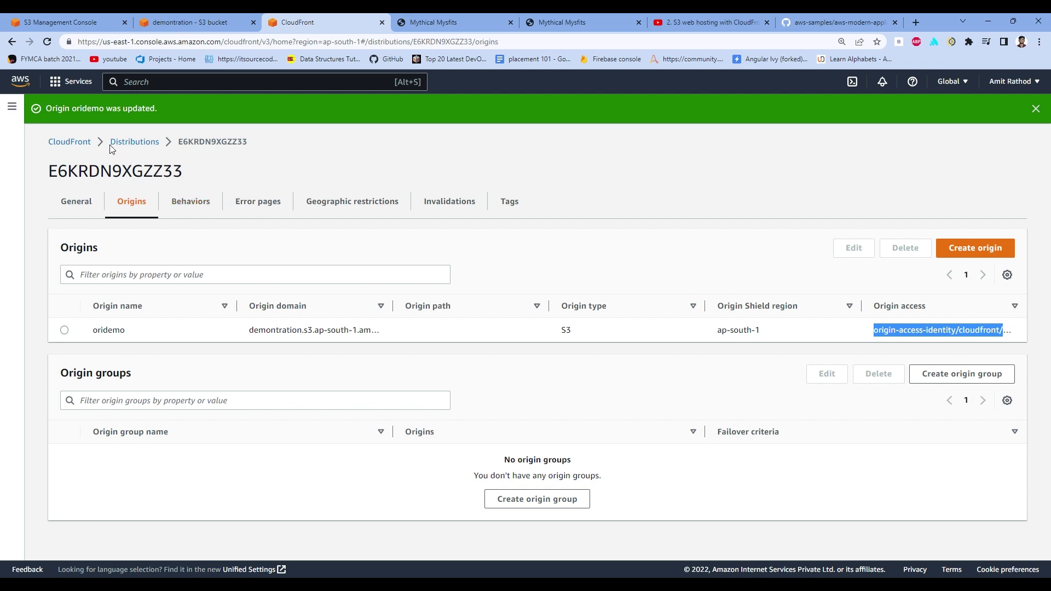
left_click(133, 141)
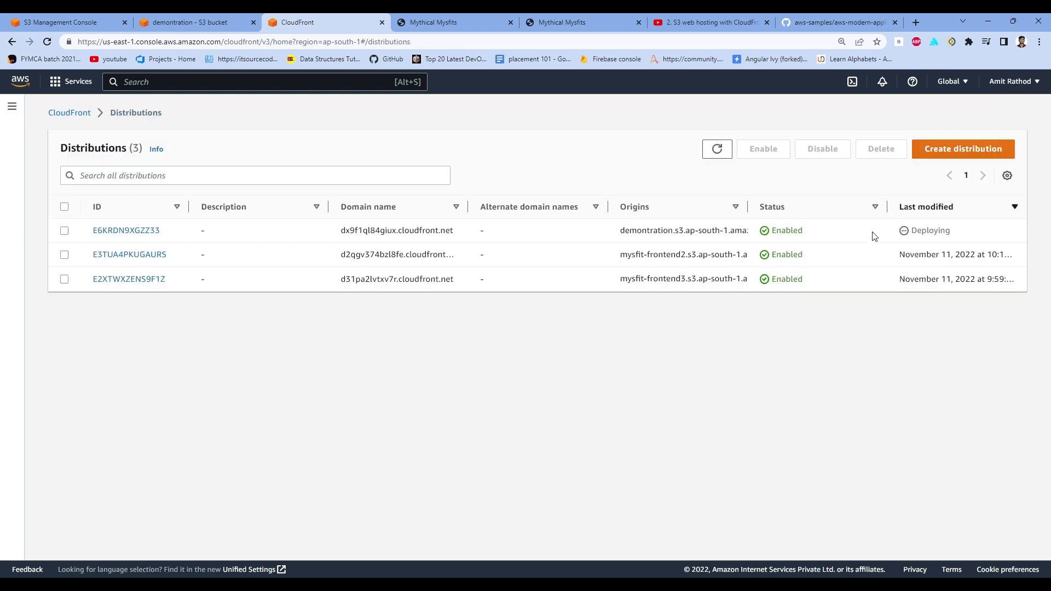
left_click_drag(886, 236, 959, 234)
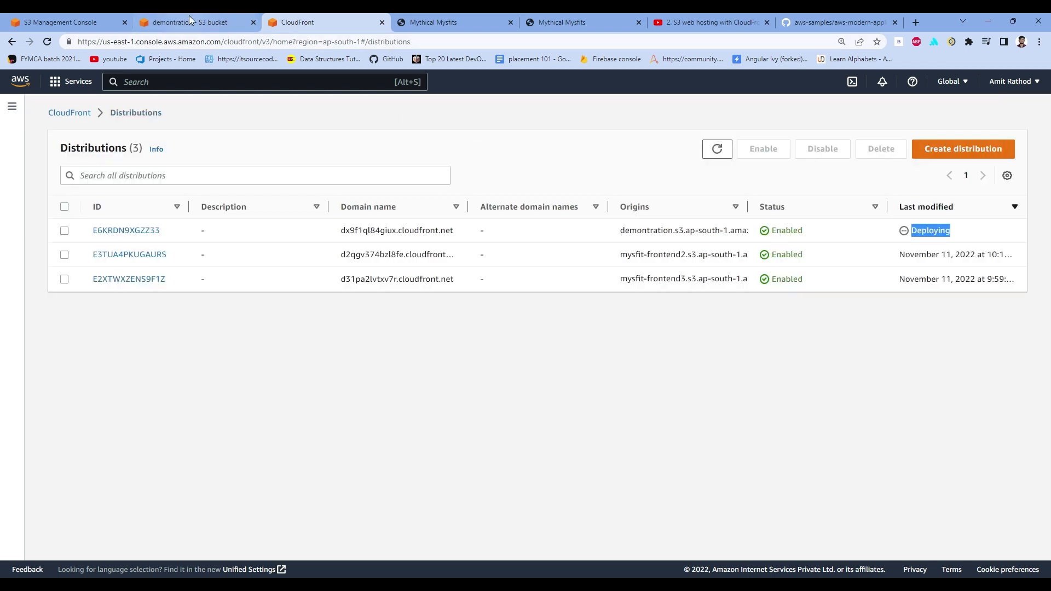
Show the bucket policy in the permissions of the demontration S3 bucket
left_click(189, 22)
scroll(270, 285, "up", 12)
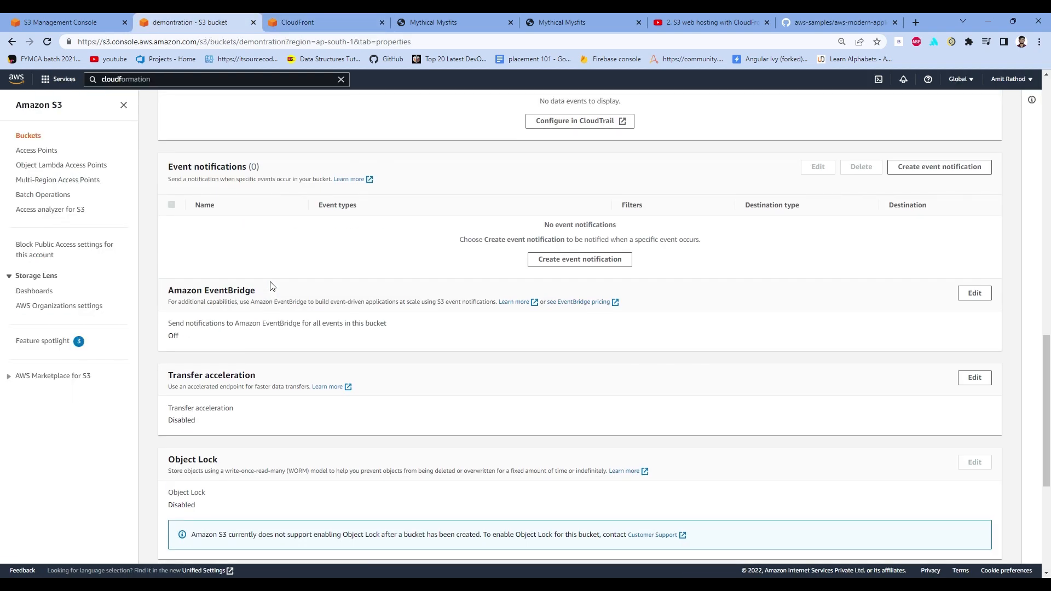
key("ctrl+plus")
scroll(313, 357, "up", 10)
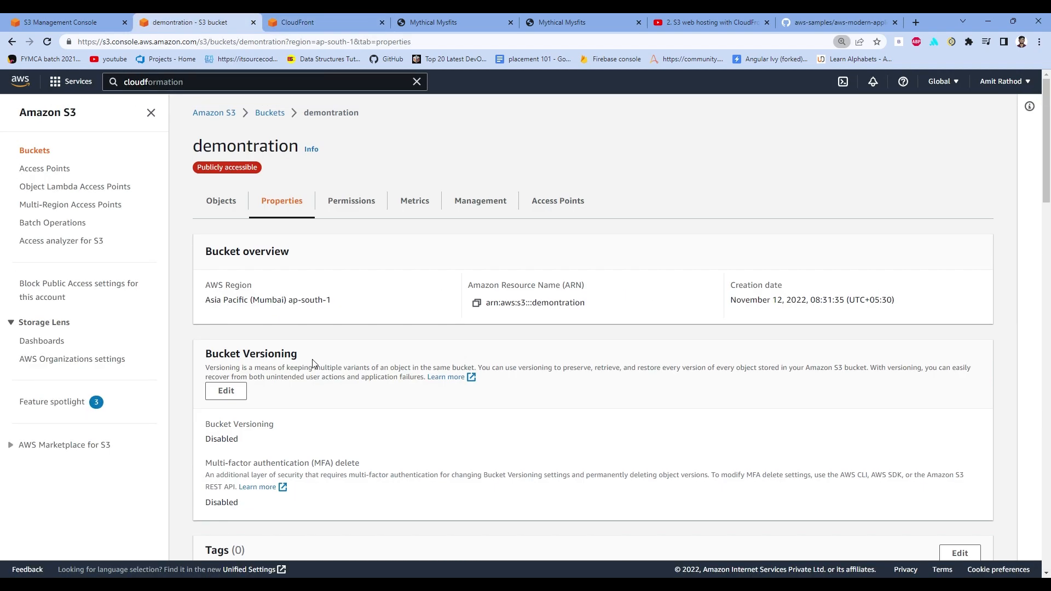
left_click(346, 206)
scroll(349, 397, "down", 8)
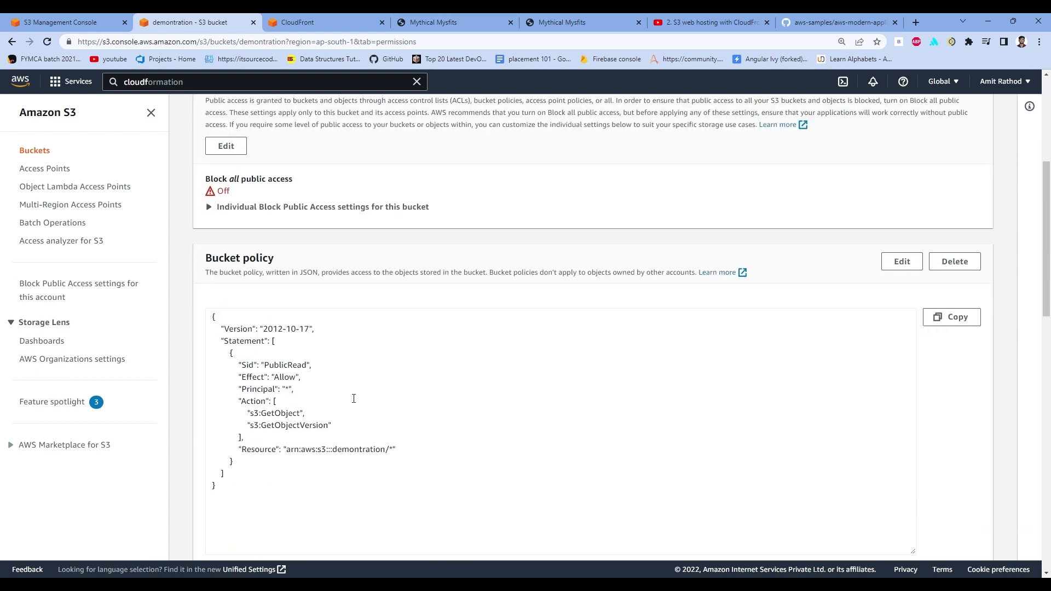
Examine the demontration bucket policy for the statement covering the CloudFront origin access identity
scroll(352, 398, "up", 2)
left_click_drag(263, 427, 195, 237)
left_click(460, 380)
scroll(460, 380, "down", 2)
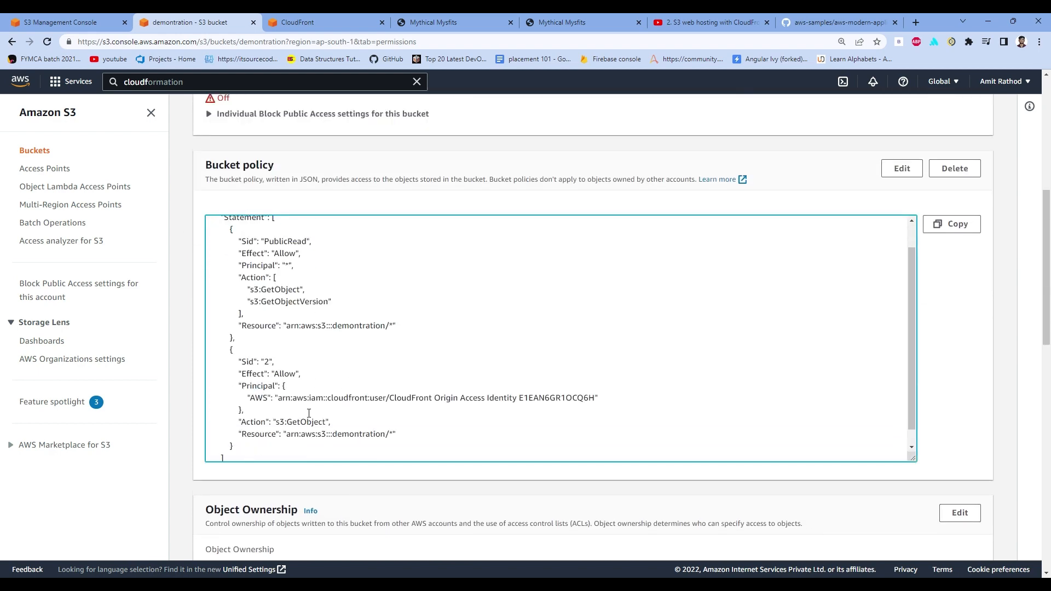
left_click_drag(236, 344, 427, 464)
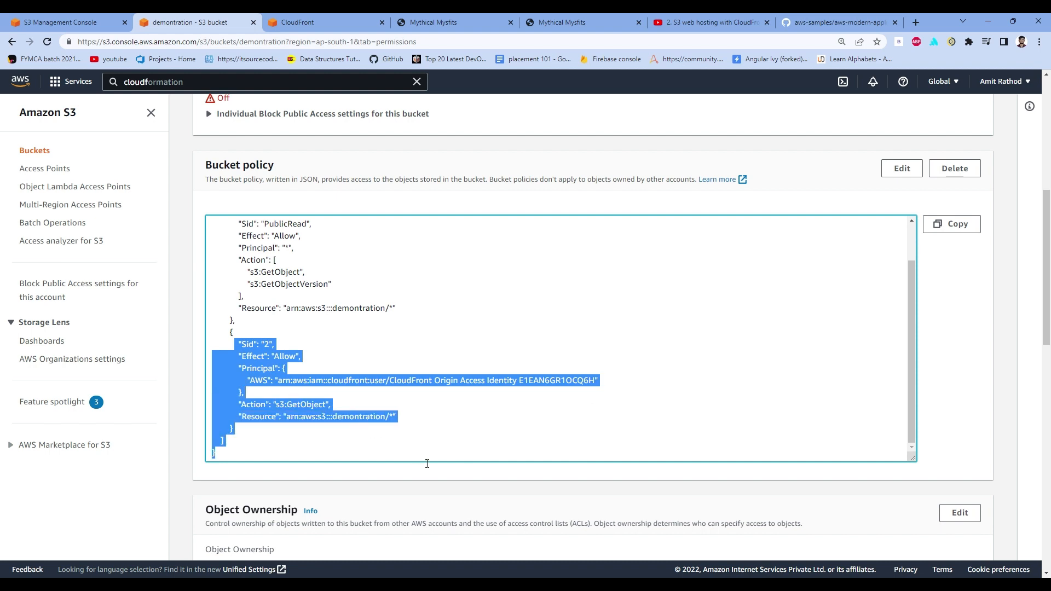
left_click(459, 328)
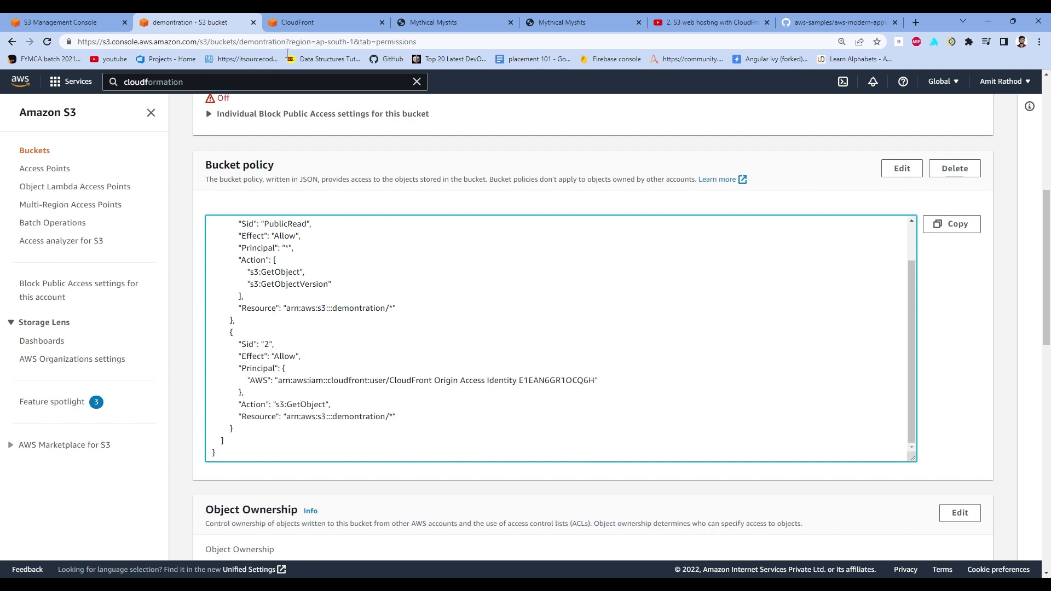
Reload the S3-hosted Mythical Mysfits page to test its public access, and return to the bucket
left_click(470, 21)
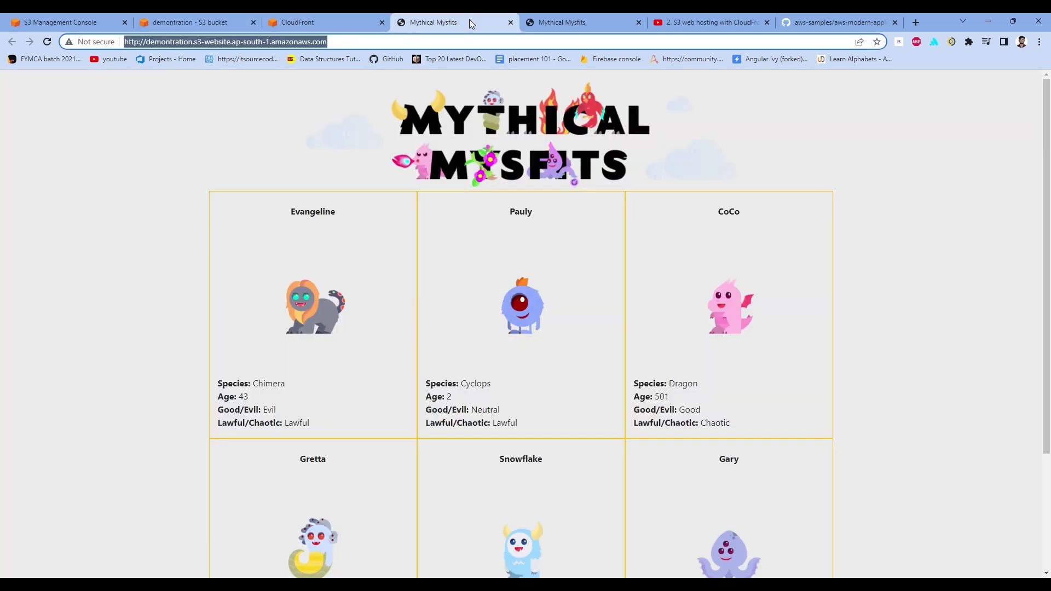
left_click(47, 43)
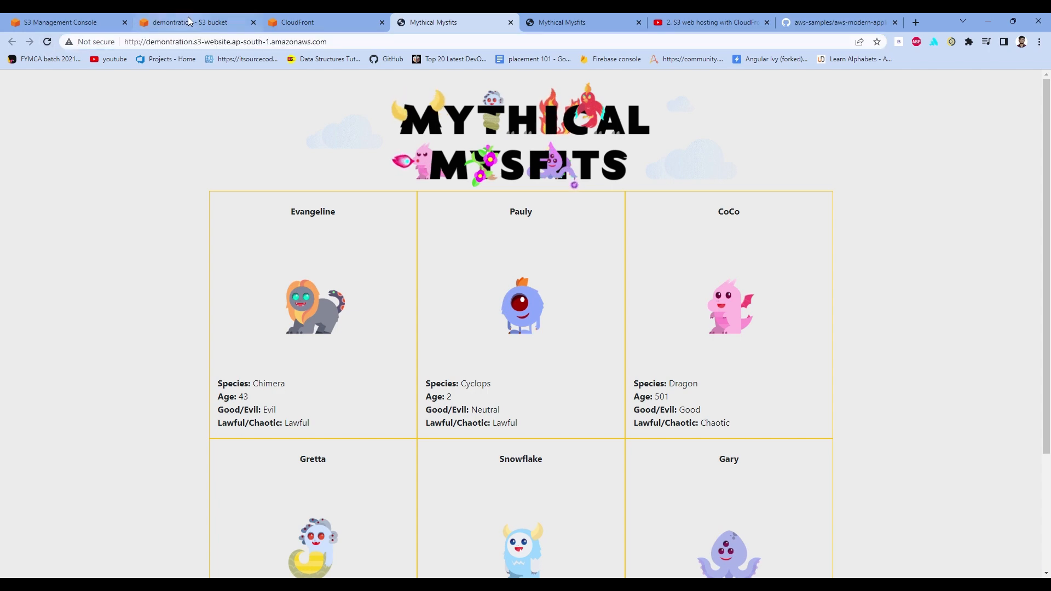
left_click(189, 20)
Check the deployment status of the demontration distribution in the CloudFront distributions list
left_click(299, 16)
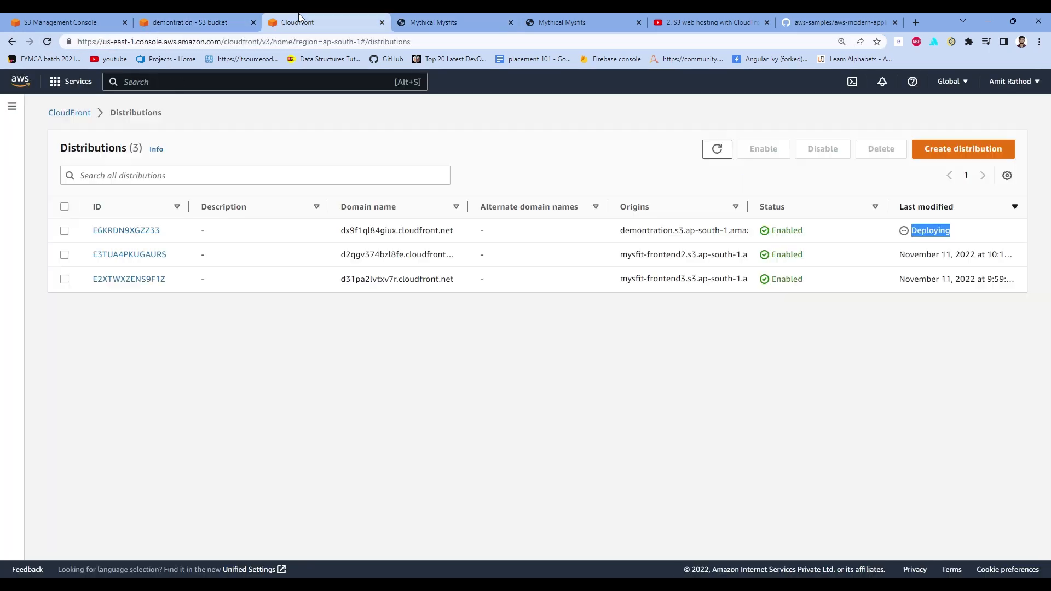
left_click(541, 150)
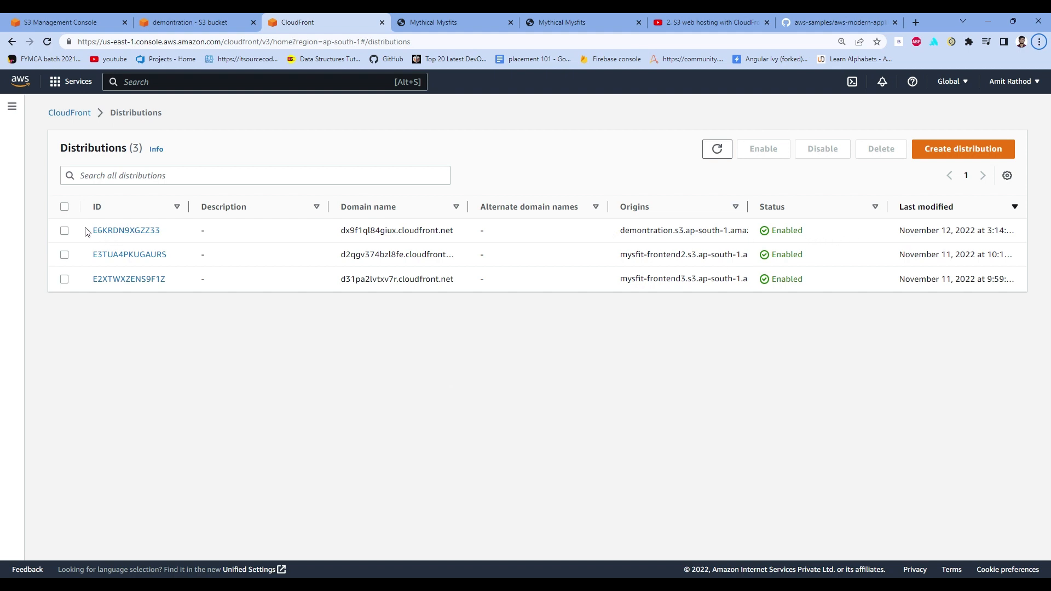
left_click_drag(85, 230, 1013, 234)
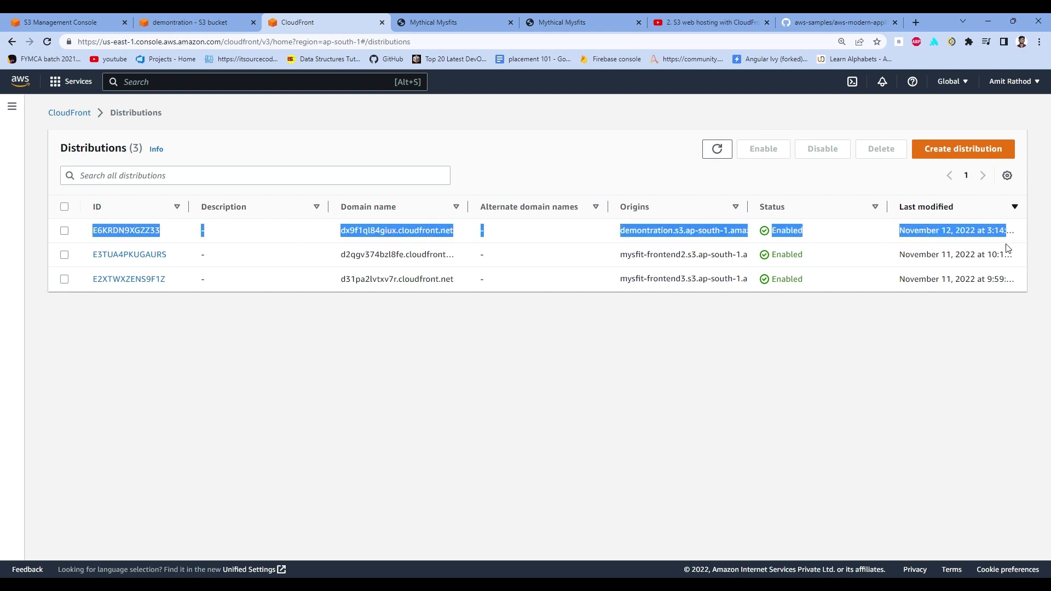
left_click(795, 362)
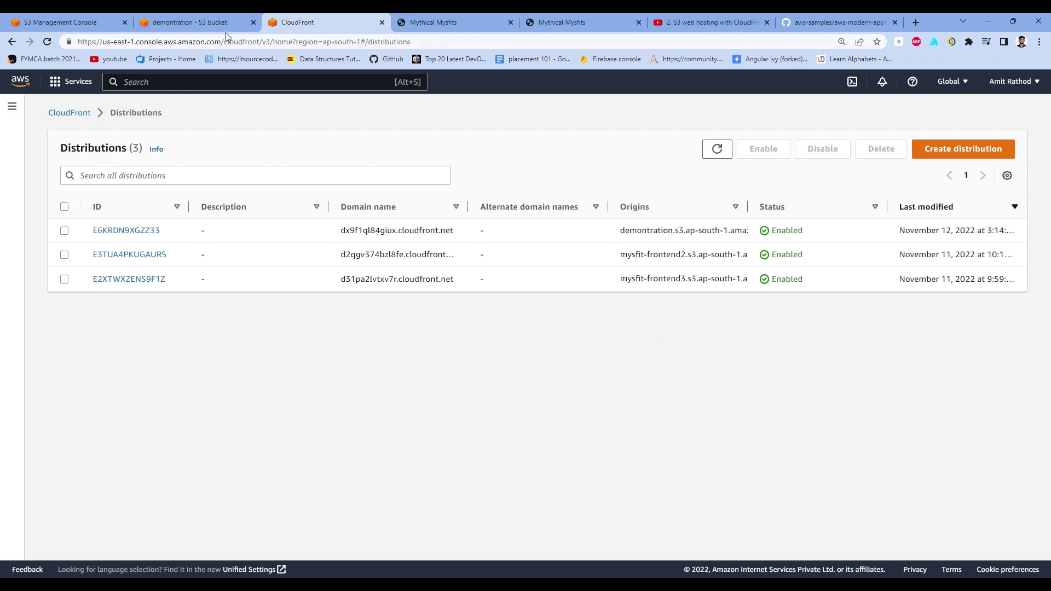
Review the Sid 2 statement in the bucket policy and check the S3-hosted and CloudFront-served Mythical Mysfits pages
key("ctrl+shift+Tab")
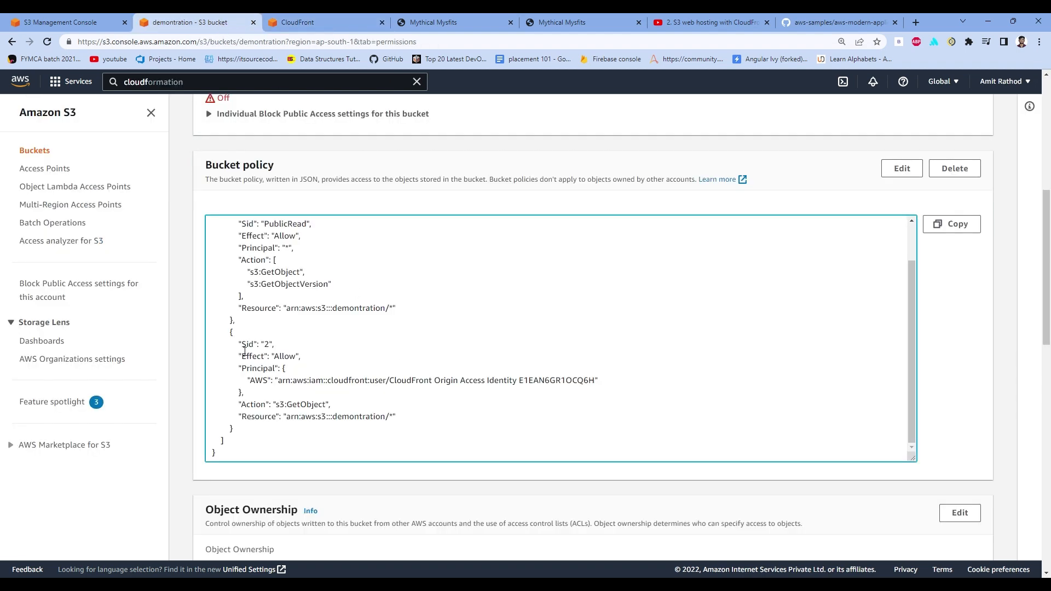
left_click_drag(239, 345, 399, 432)
left_click(416, 22)
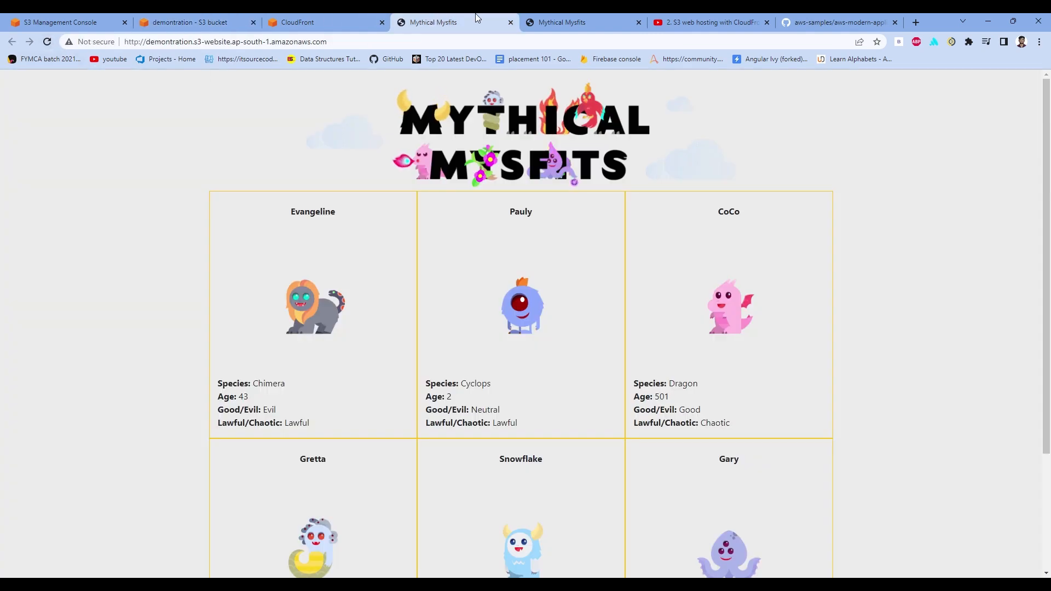
left_click(542, 22)
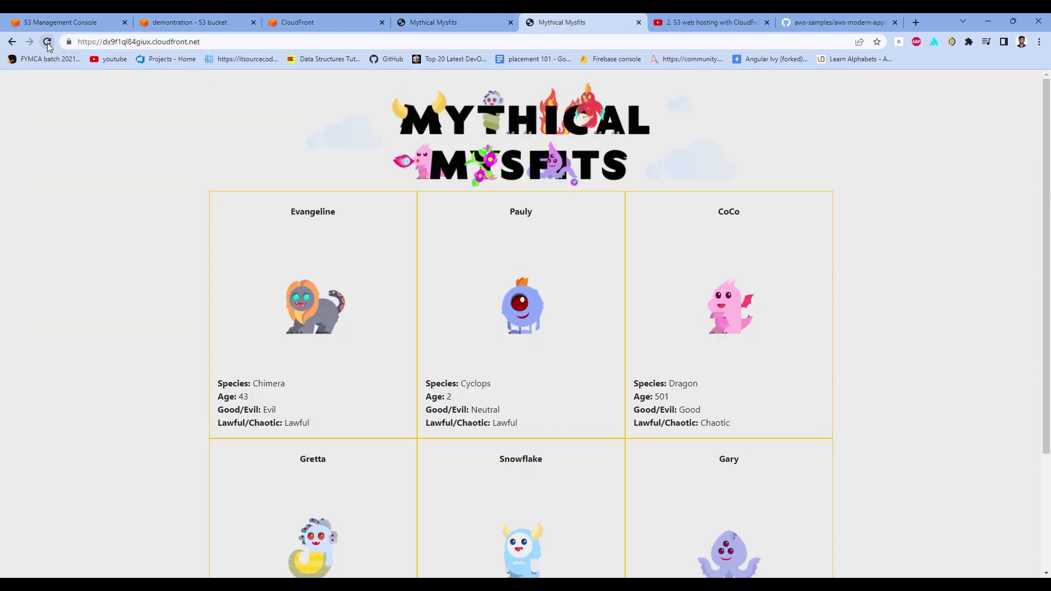
Return to the demontration bucket's permissions and open its bucket policy for editing
left_click(323, 22)
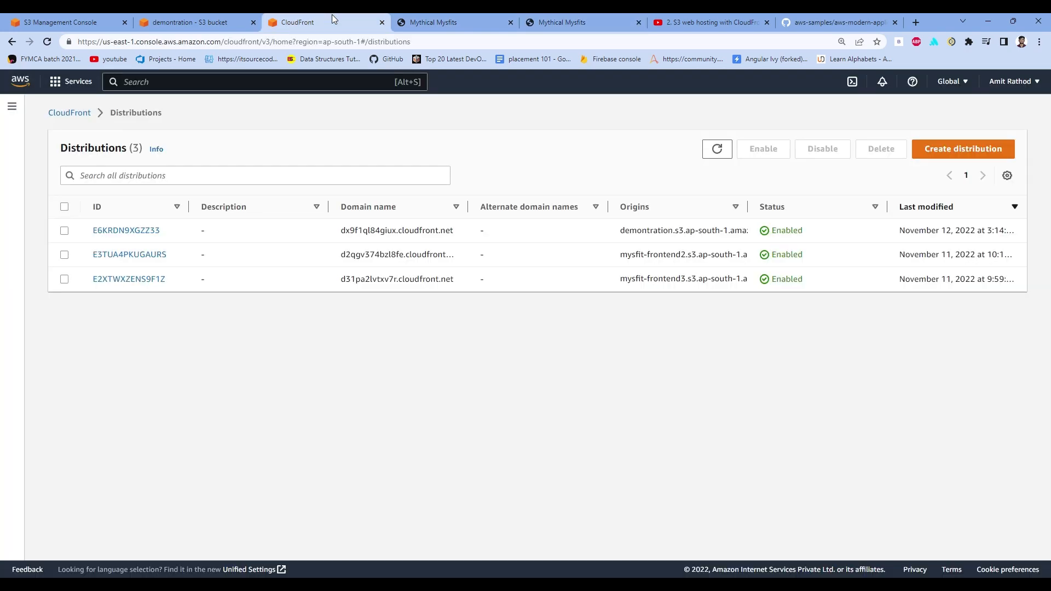
left_click(231, 18)
left_click(794, 291)
left_click(902, 169)
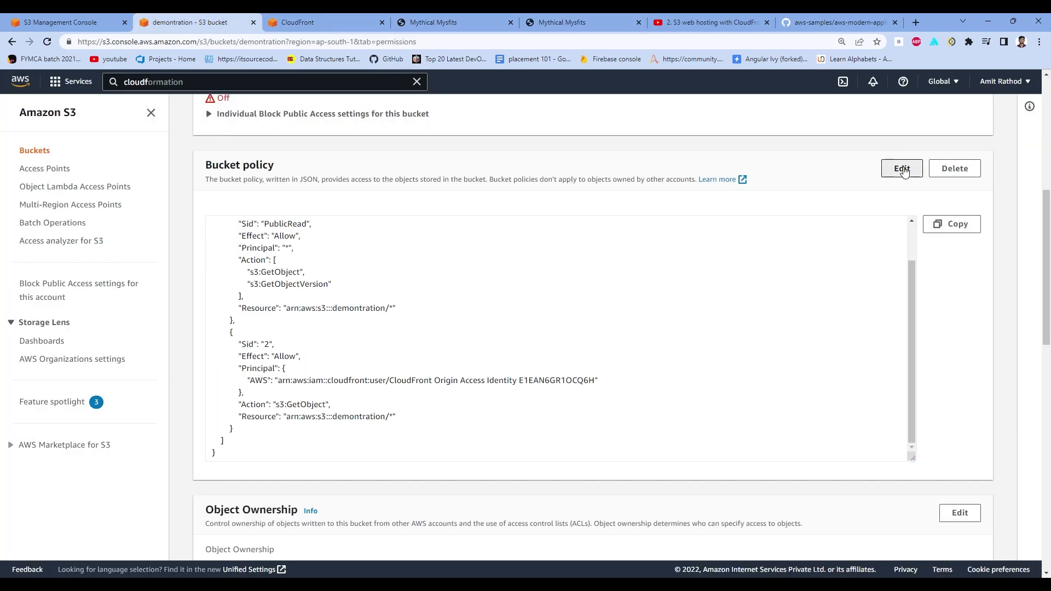
scroll(377, 396, "down", 2)
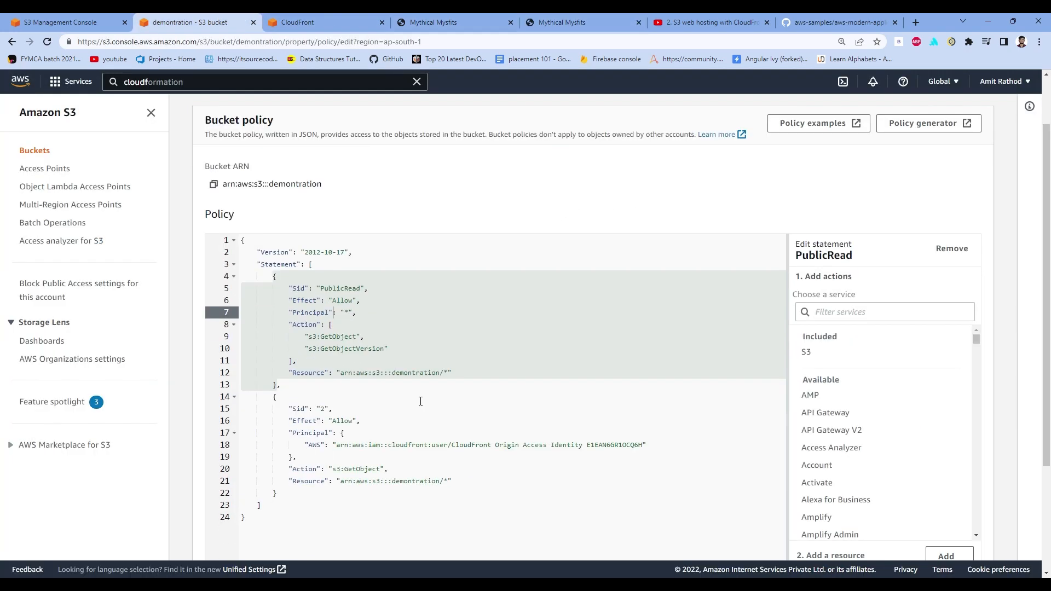
Delete the PublicRead statement from the demontration bucket policy and save the changes
left_click(290, 351)
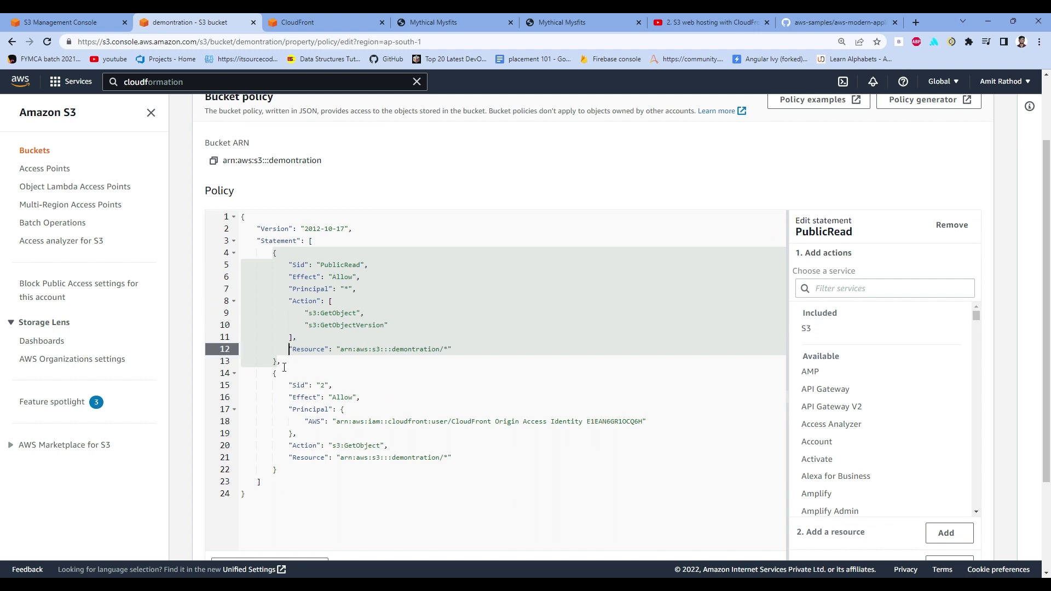
left_click(281, 365)
left_click_drag(287, 366, 271, 265)
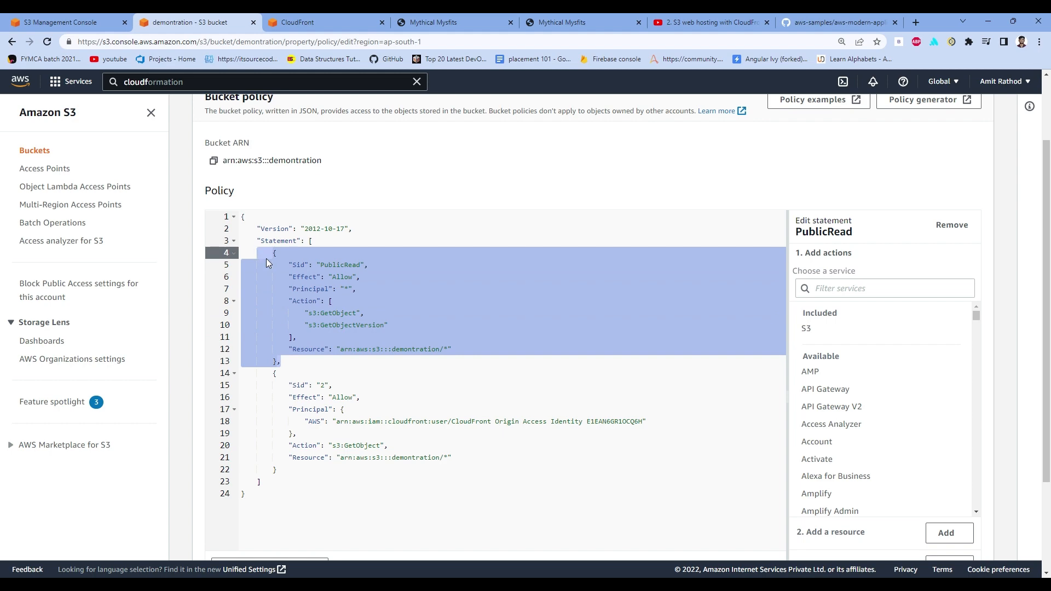
key("BackSpace")
scroll(781, 453, "down", 3)
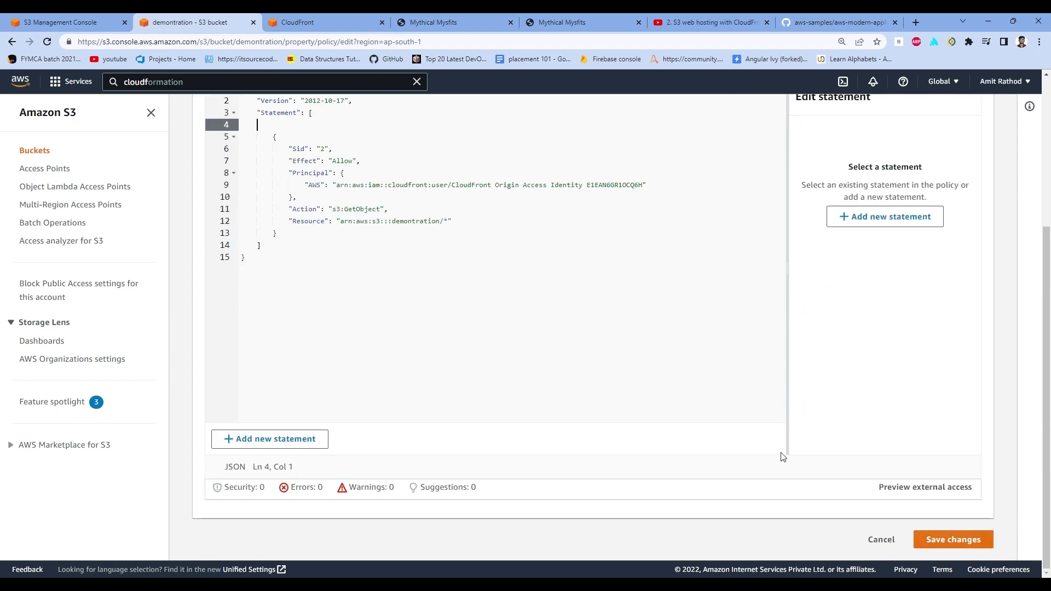
left_click(939, 540)
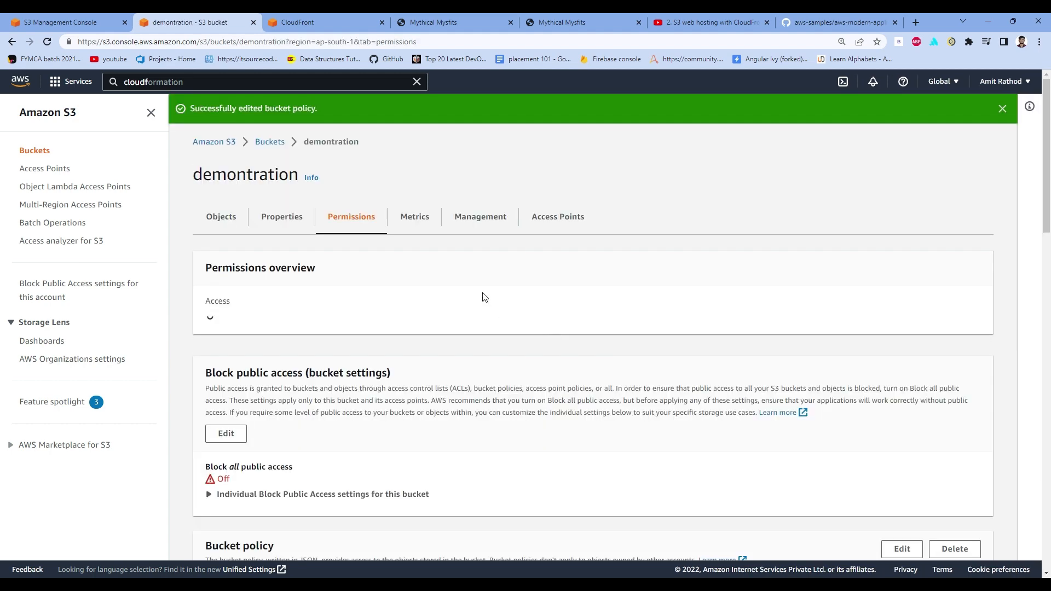
Check the CloudFront distributions list, reload the S3-hosted Mythical Mysfits page, and return to the demontration bucket
left_click(299, 22)
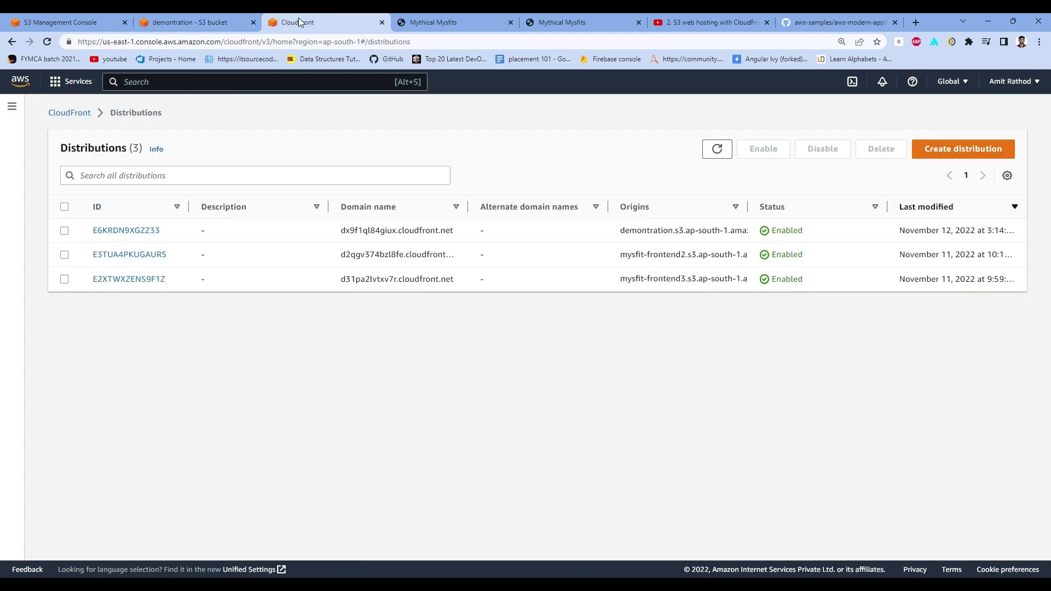
left_click(432, 22)
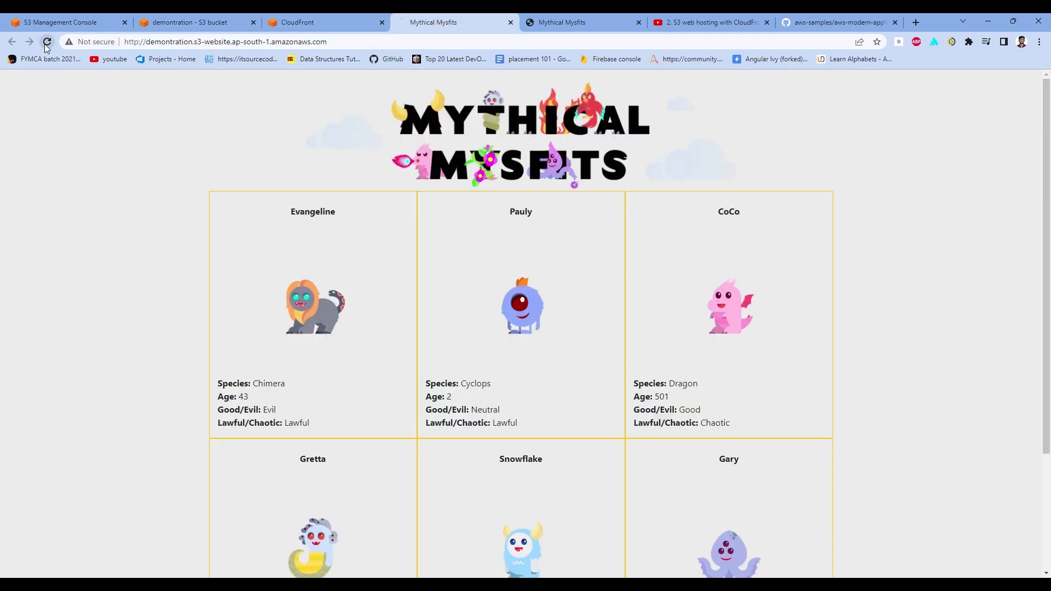
left_click(298, 21)
left_click(216, 20)
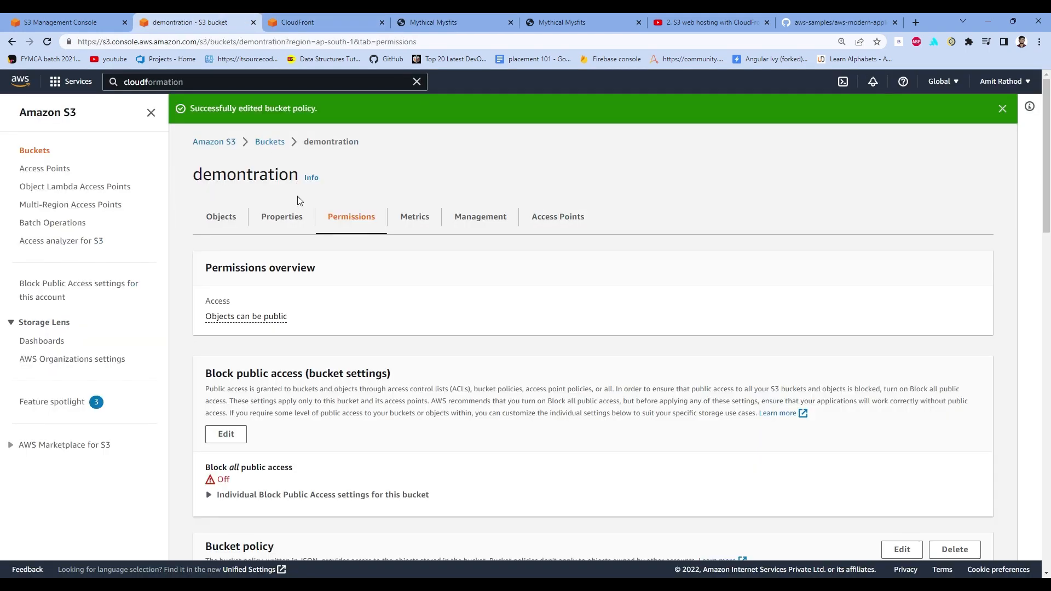
Review the Sid 2 statement in the demontration bucket policy, then reopen the policy for editing and save it again
scroll(301, 270, "down", 5)
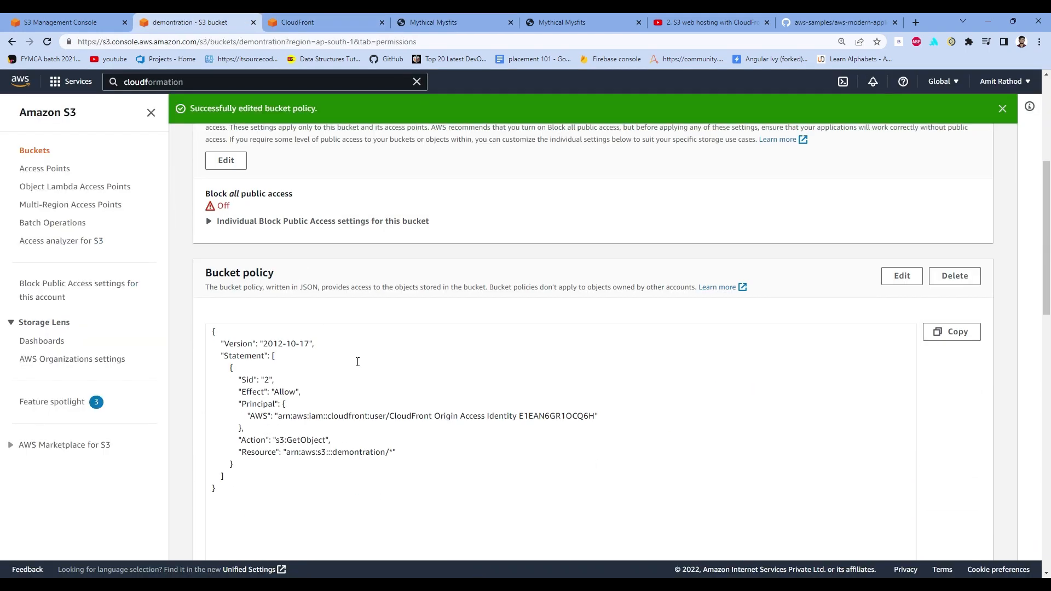
scroll(357, 362, "down", 2)
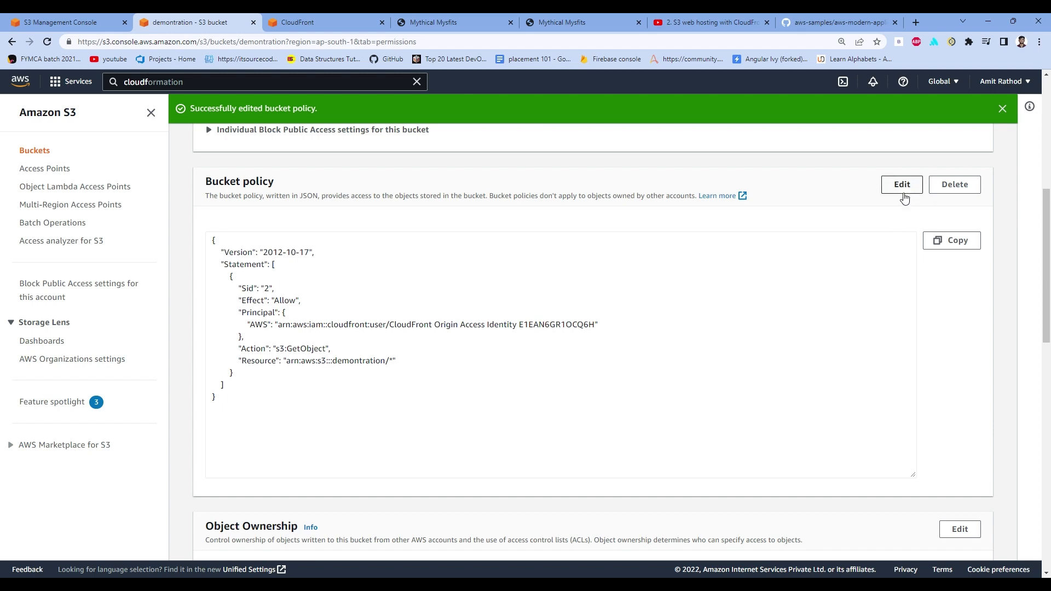
scroll(793, 318, "down", 7)
scroll(830, 318, "up", 7)
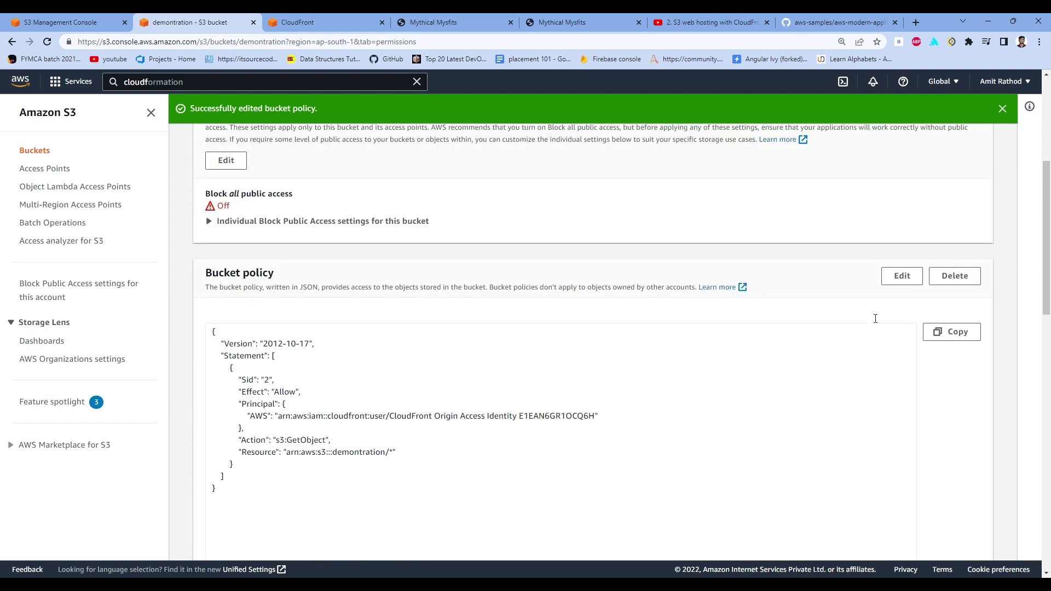
left_click(894, 276)
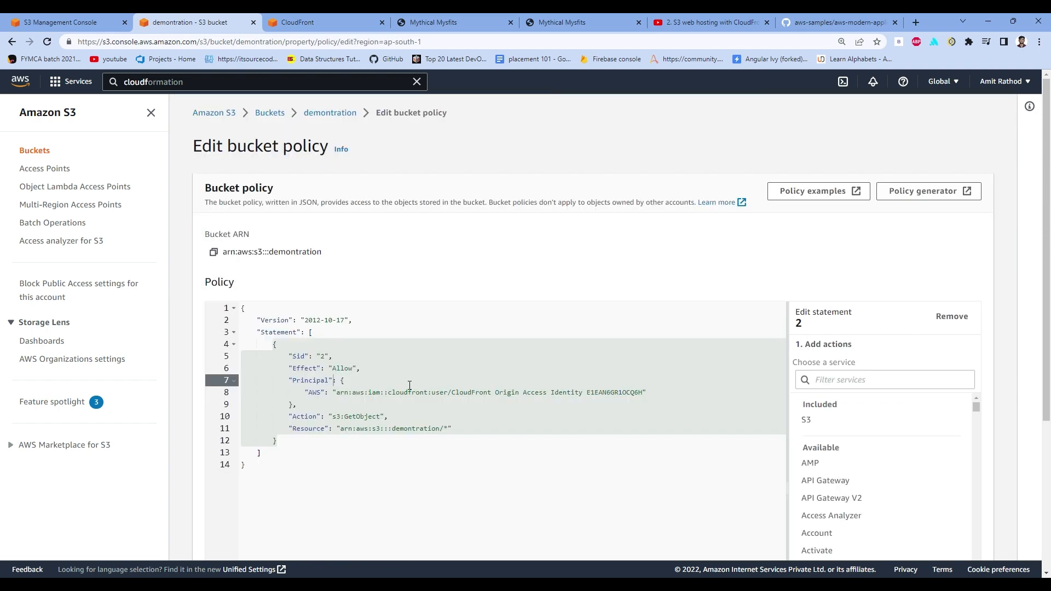
left_click(406, 486)
scroll(449, 466, "down", 2)
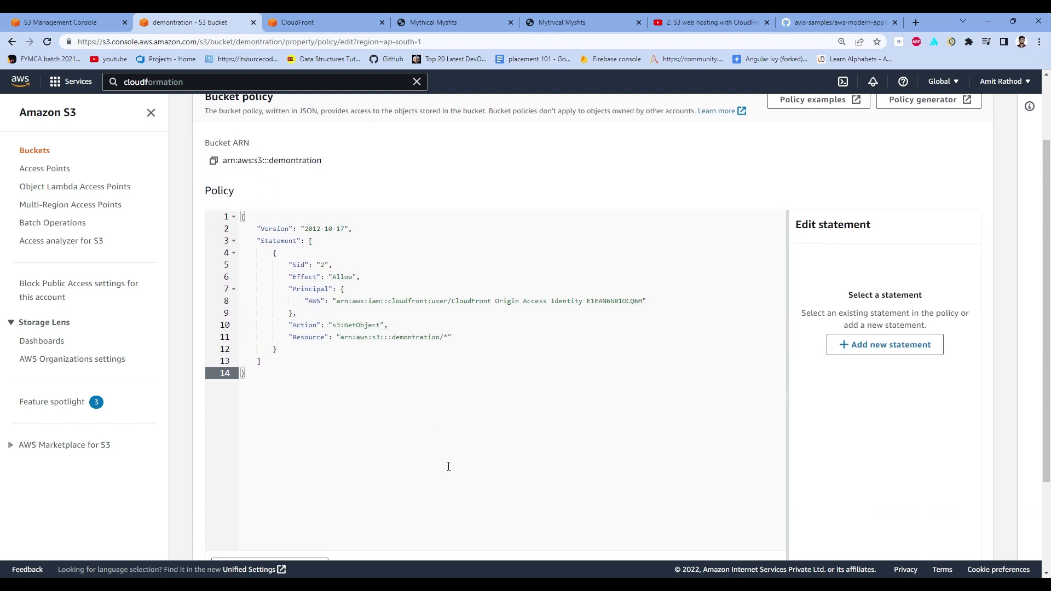
scroll(449, 466, "down", 3)
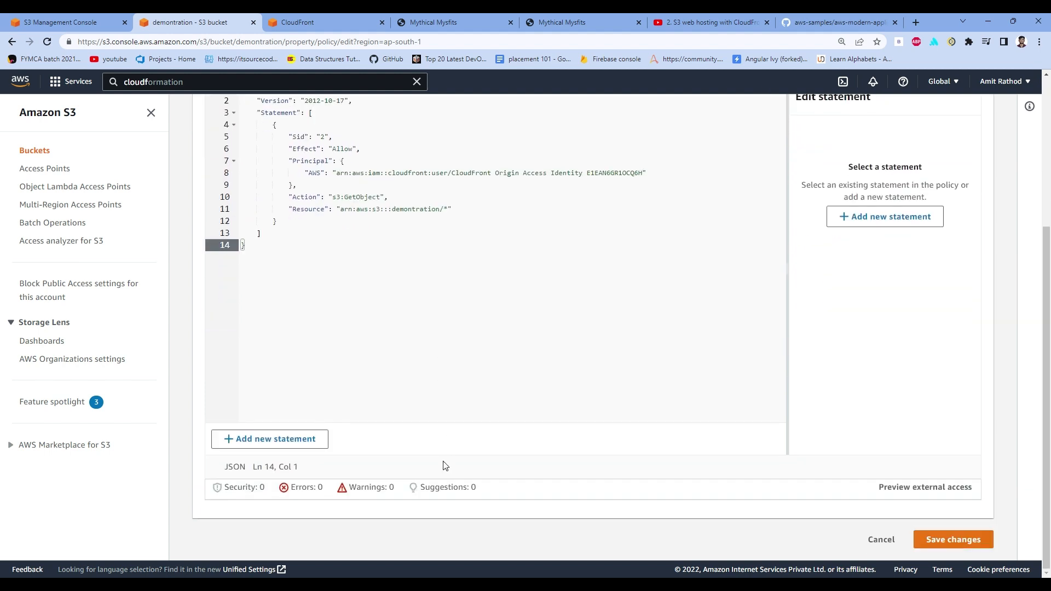
left_click(924, 544)
Disable the CloudFront distribution whose origin is the demontration bucket
left_click(396, 18)
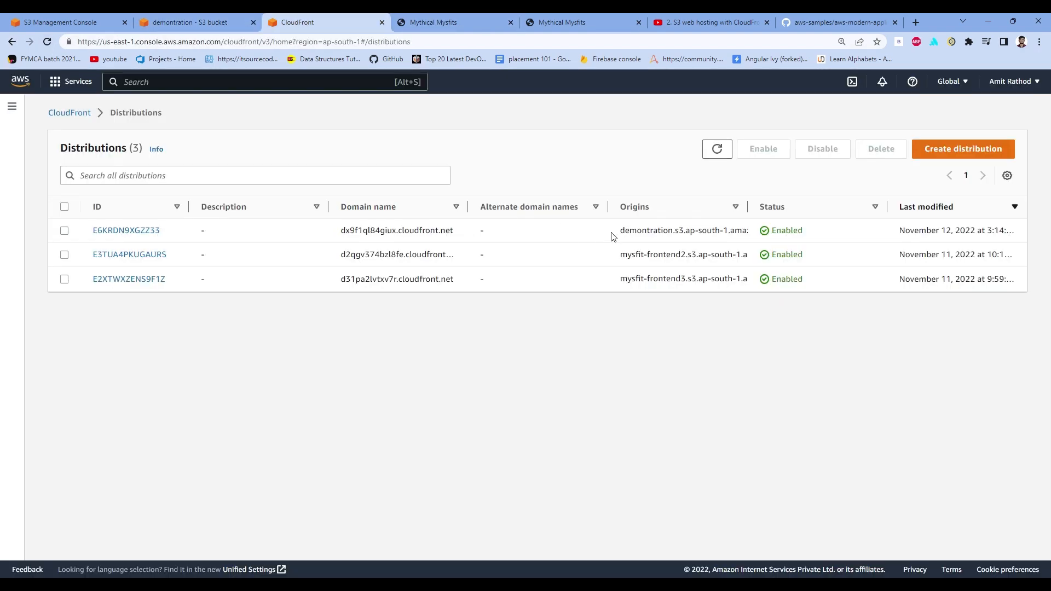
left_click(323, 21)
left_click(64, 231)
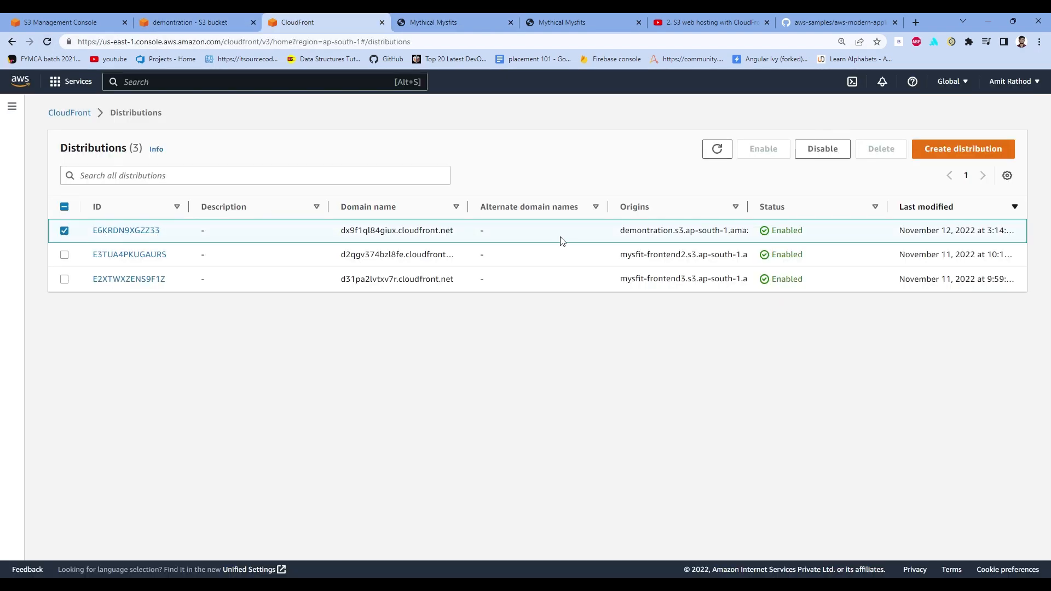
left_click(820, 154)
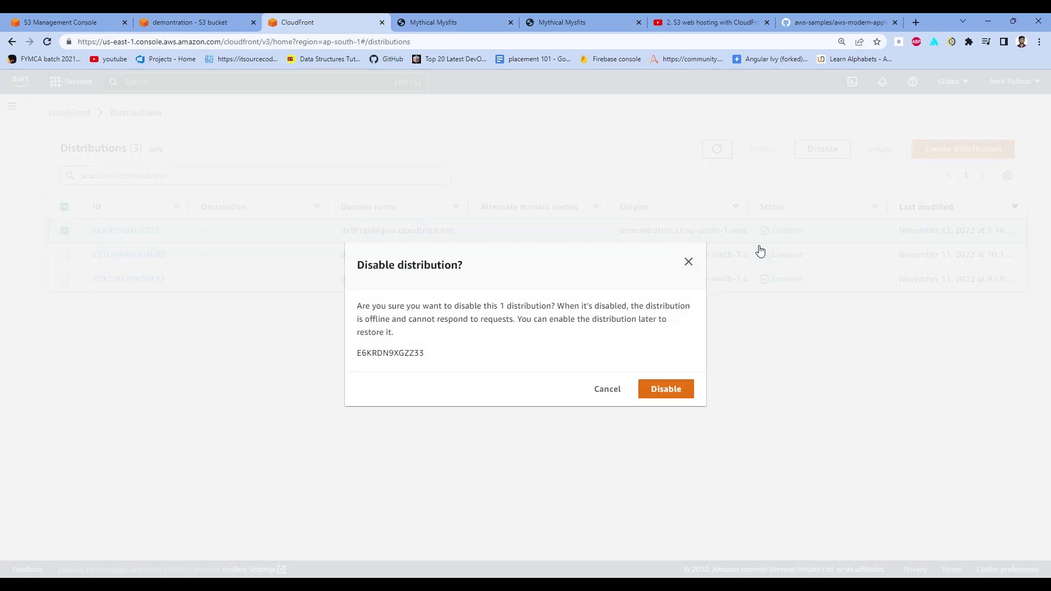
left_click(674, 393)
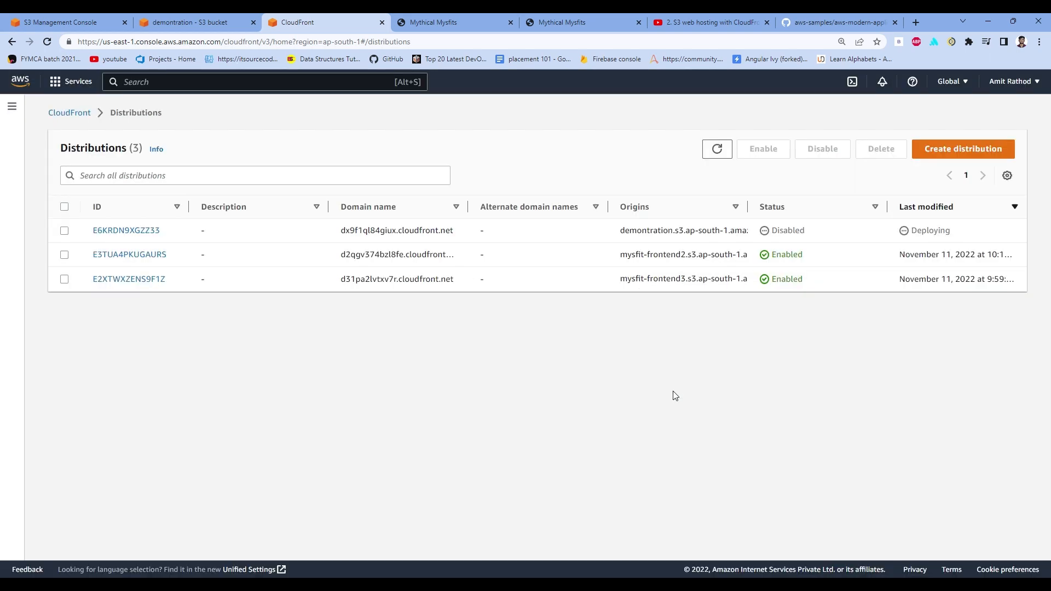
Enable the CloudFront distribution with the demontration origin again
left_click(64, 232)
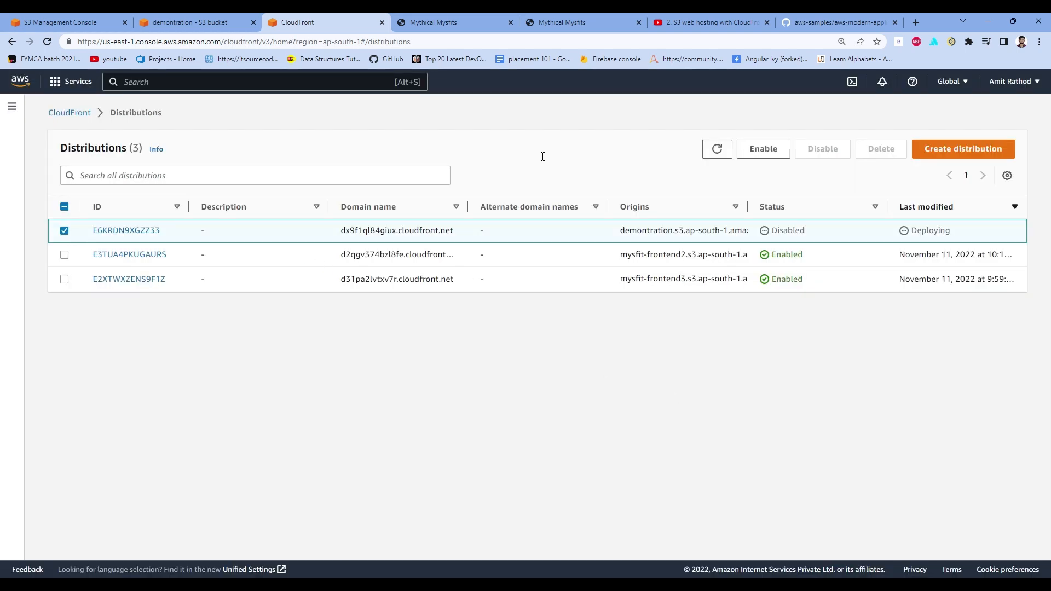
left_click(785, 154)
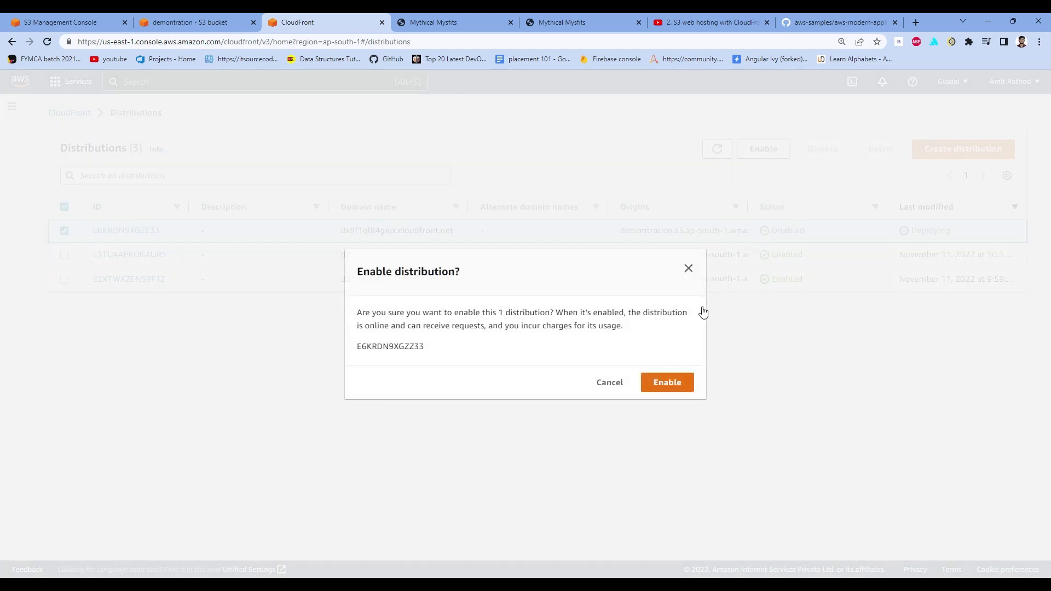
left_click(677, 385)
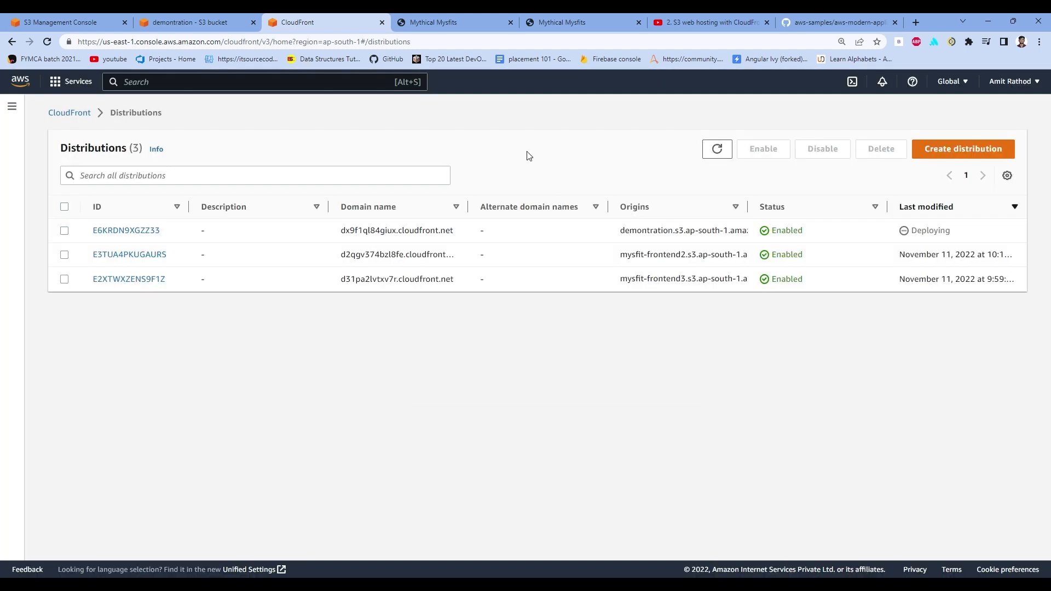
Reload the S3 website endpoint to test direct access and compare it with the CloudFront-served Mythical Mysfits page
left_click(482, 22)
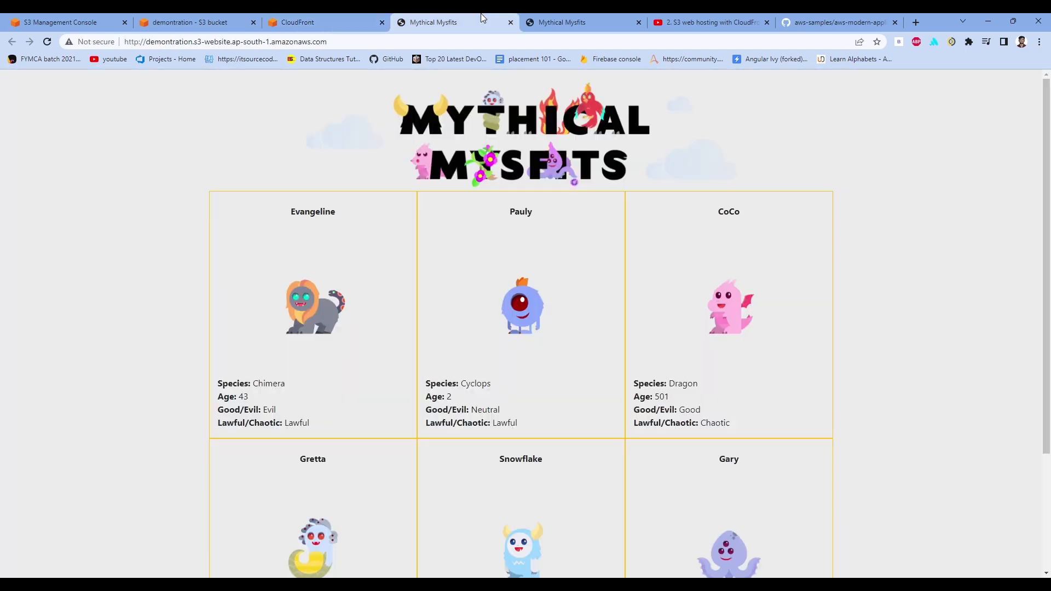
left_click(52, 41)
left_click(569, 22)
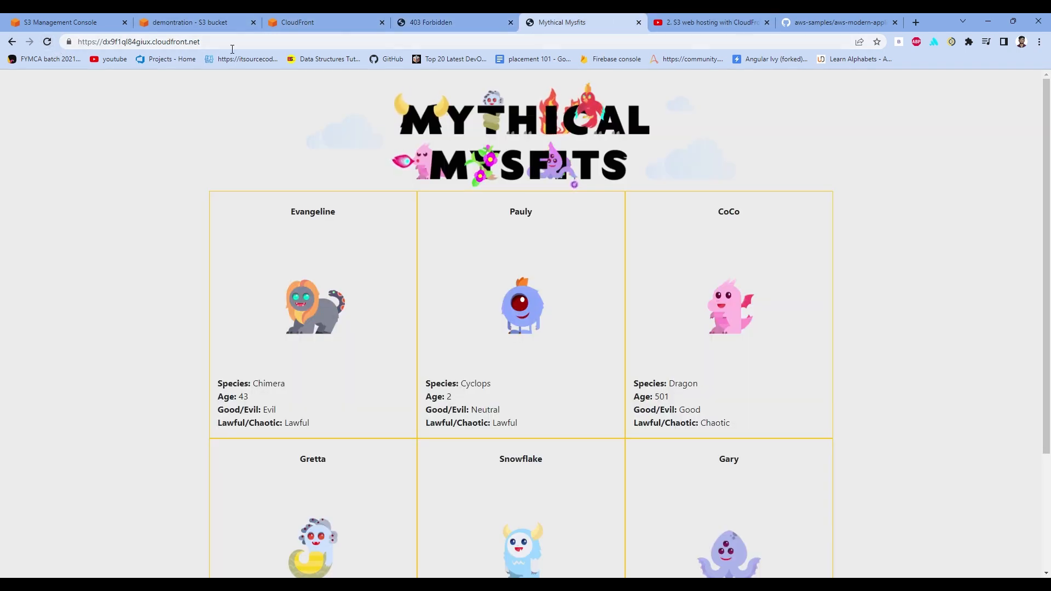
left_click(454, 21)
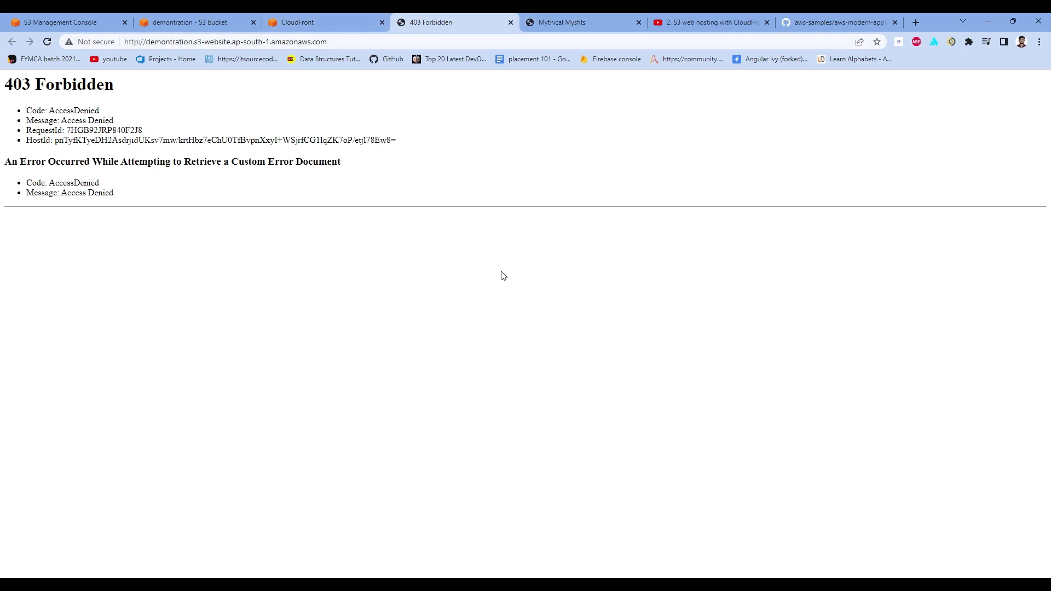
left_click(553, 22)
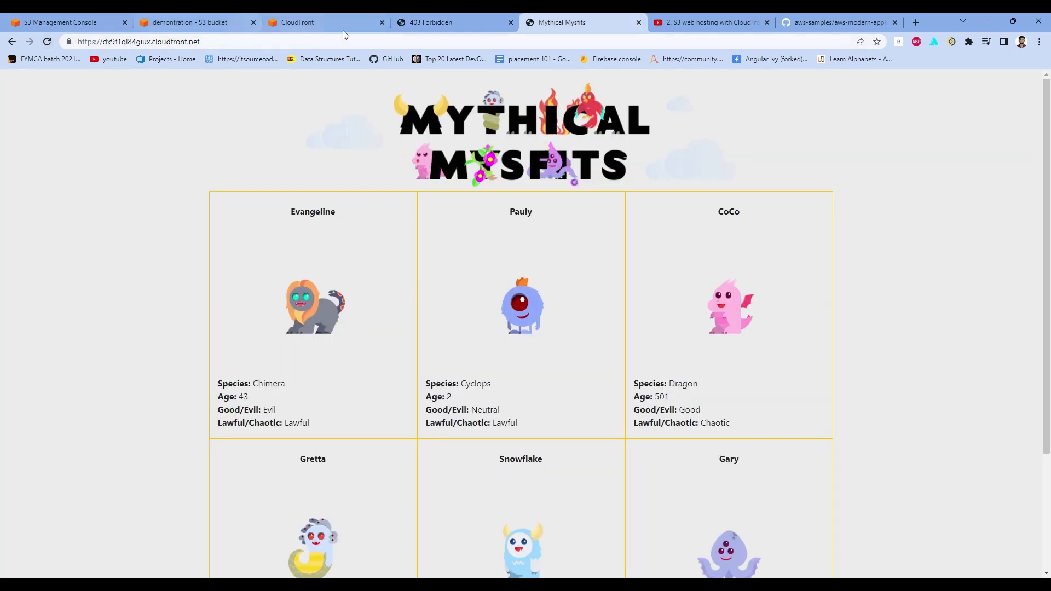
left_click(450, 25)
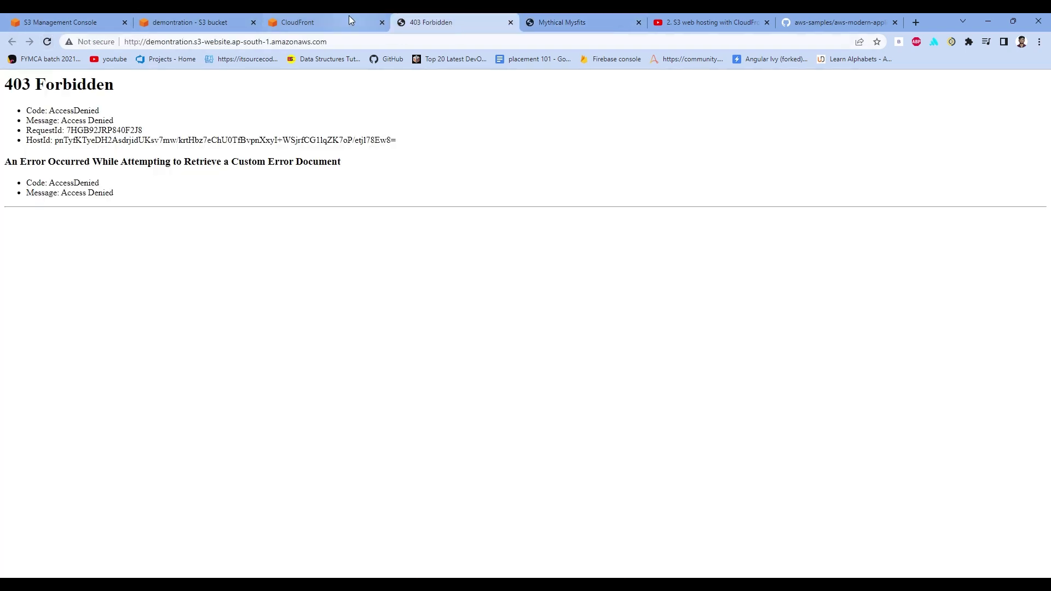
left_click(48, 44)
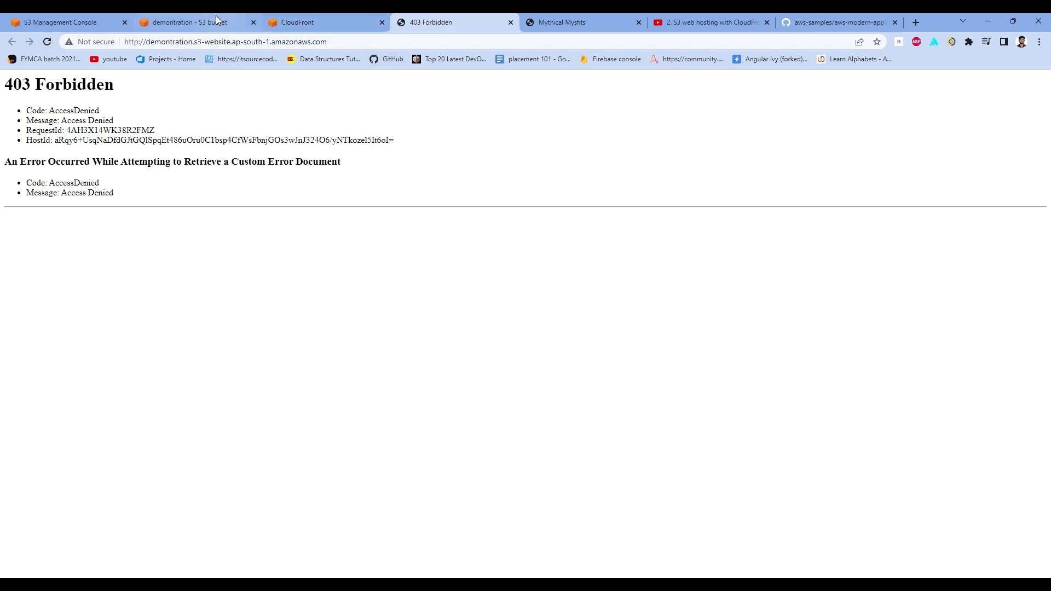
Compare the S3 and CloudFront addresses, reload both pages once more, and return to the demontration bucket
left_click(346, 42)
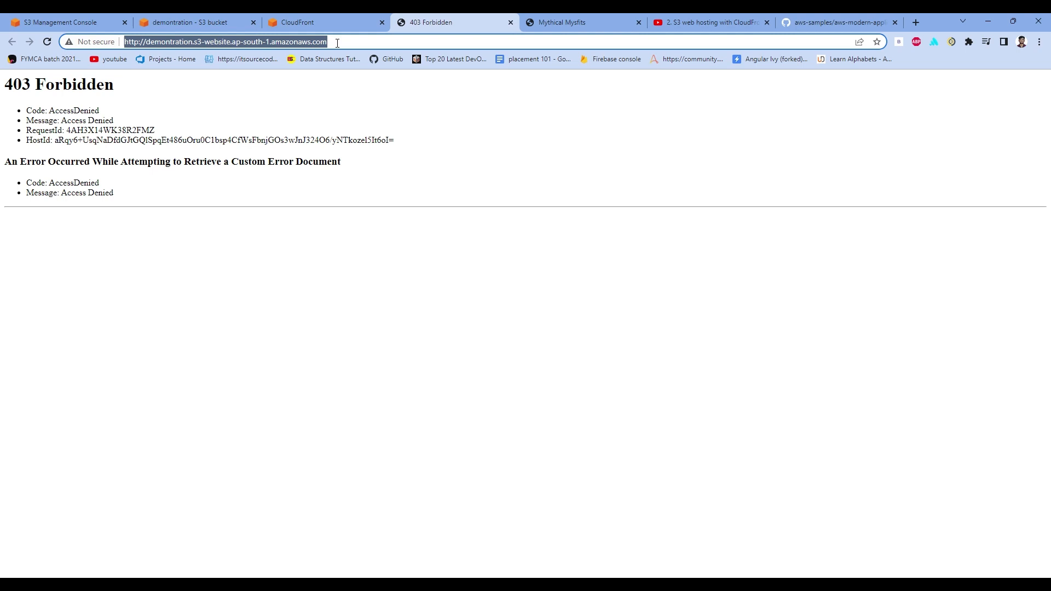
left_click(596, 22)
left_click(164, 42)
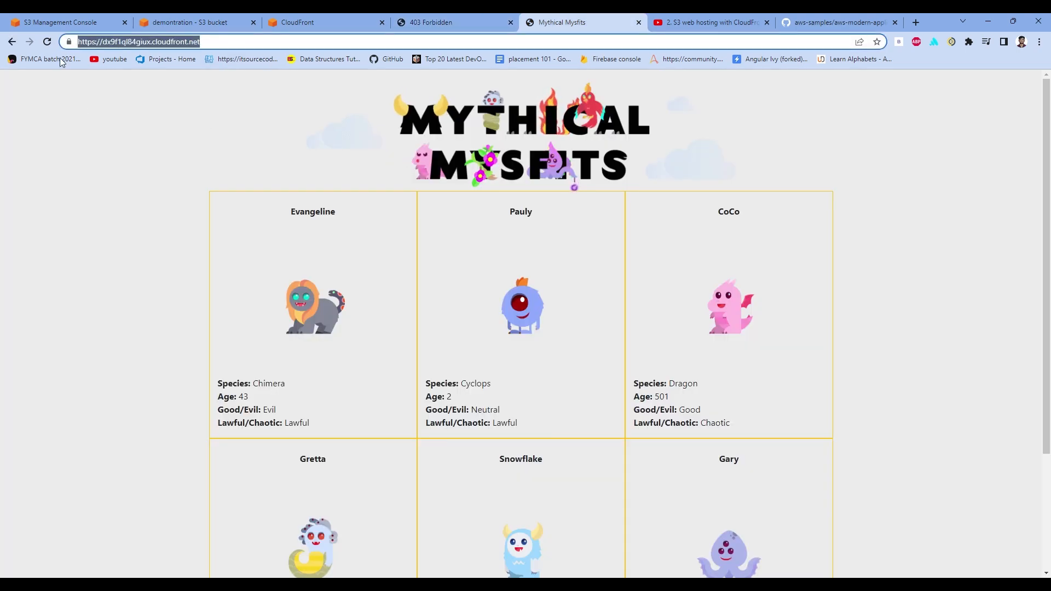
left_click(47, 44)
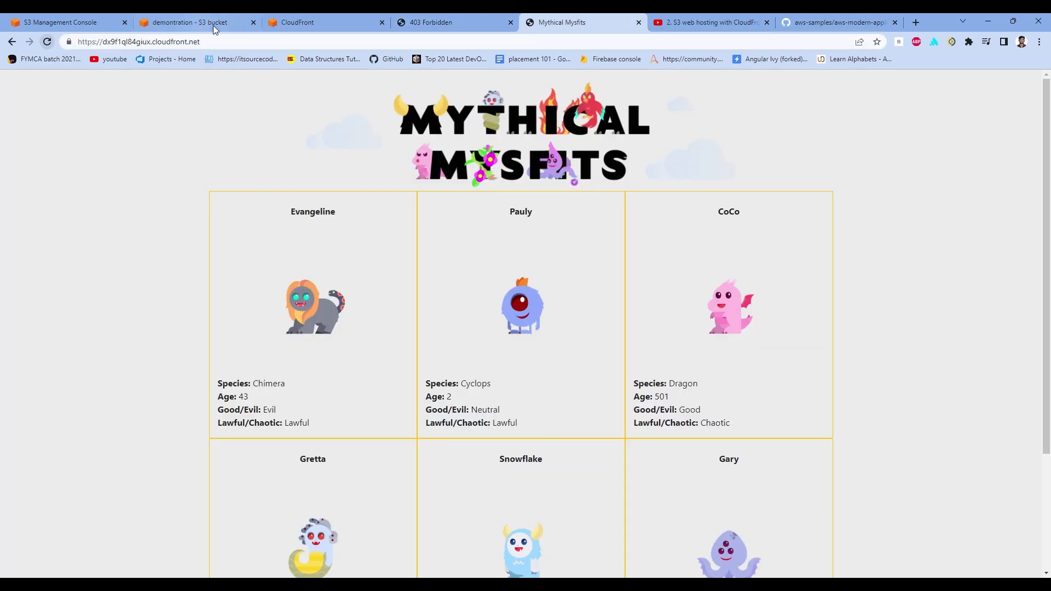
left_click(430, 20)
left_click(47, 43)
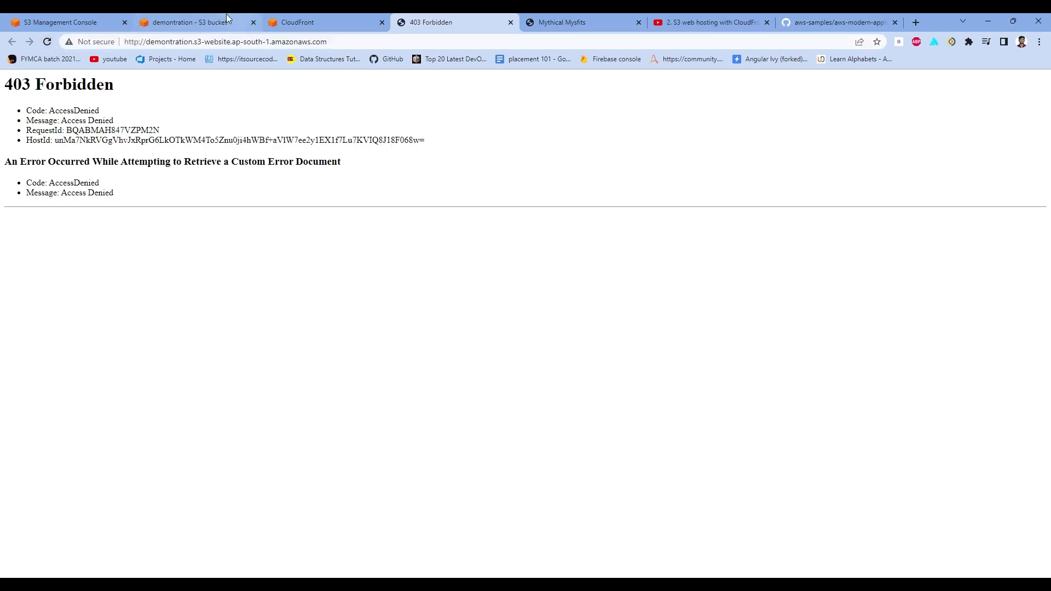
left_click(211, 22)
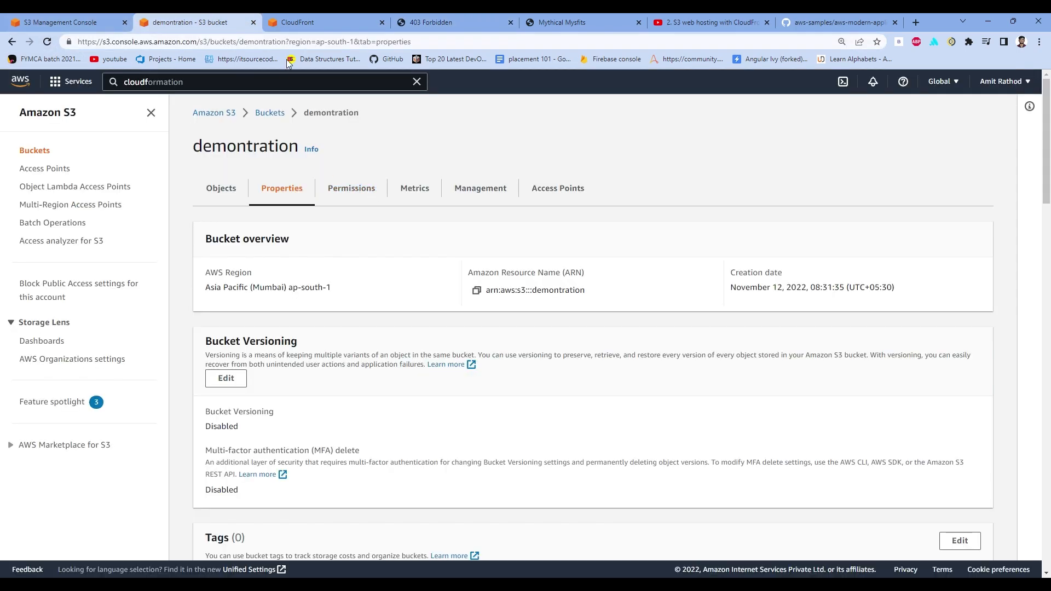